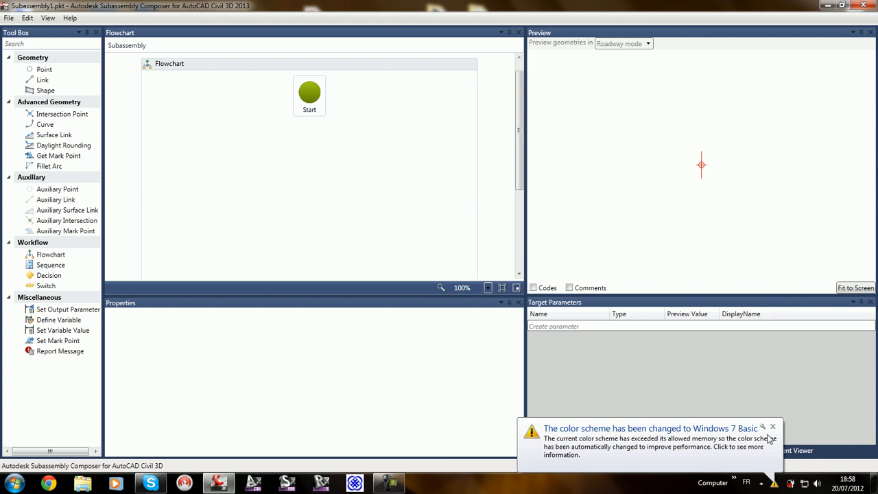
Step: Dismiss the Windows color scheme notification and set the subassembly name to "Introduction" followed by the author's full name, without spaces
left_click(773, 426)
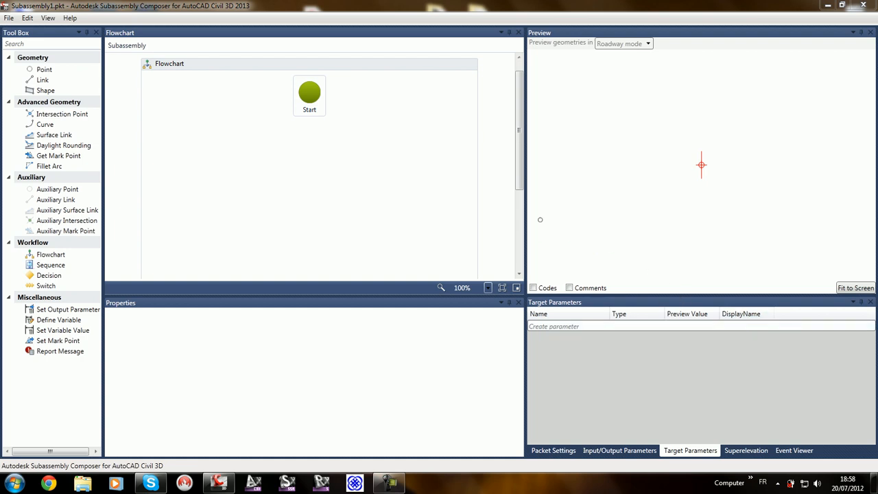
left_click(559, 451)
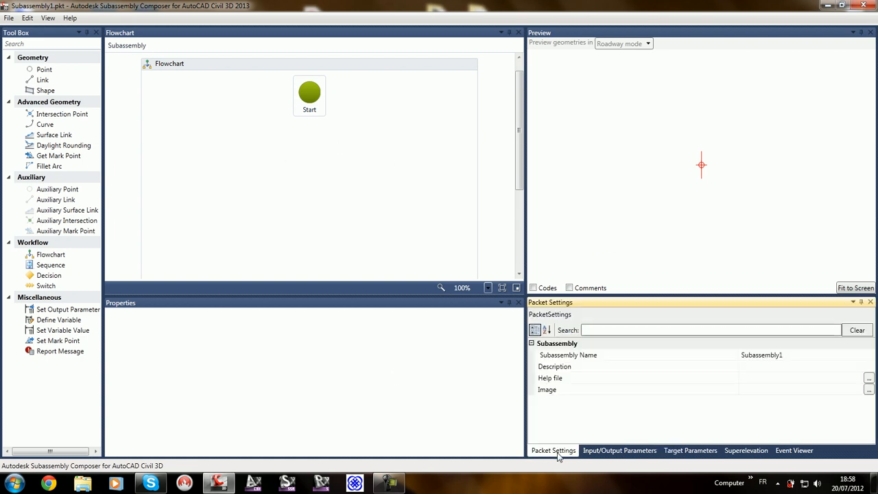
left_click(788, 355)
left_click_drag(789, 355, 734, 357)
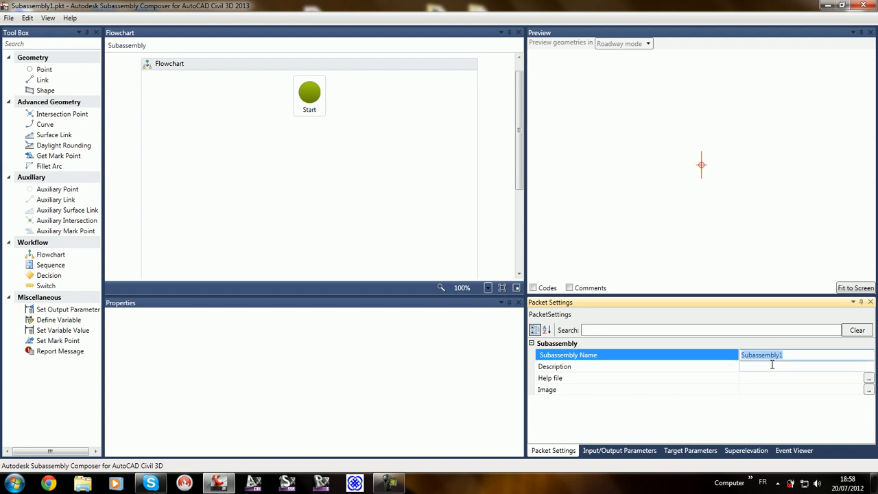
type("IntroductionFayçalOudjhih")
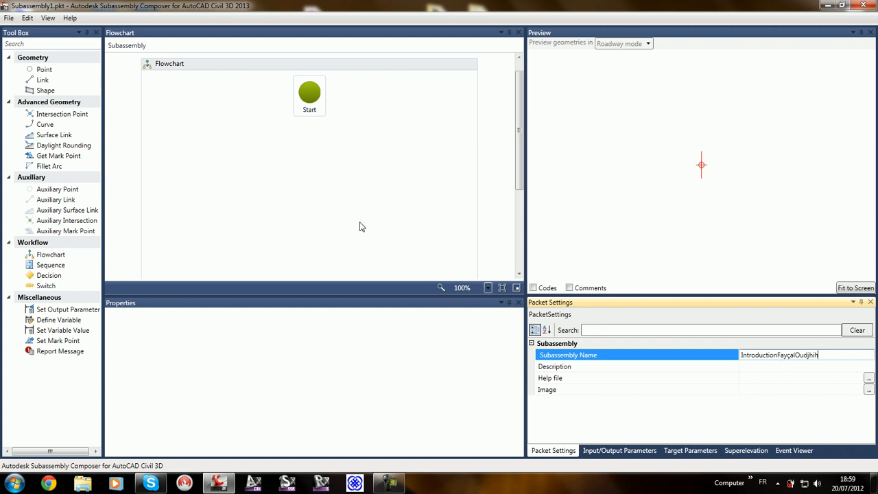
left_click(9, 18)
left_click(35, 70)
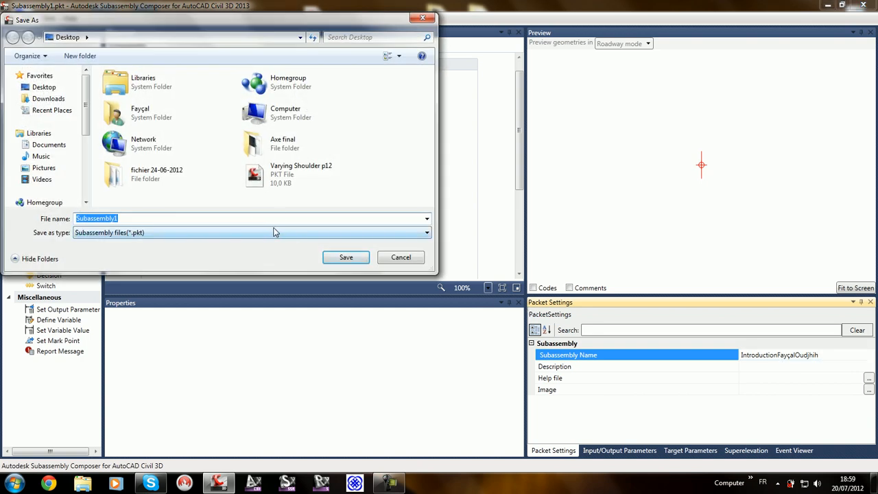
left_click(401, 257)
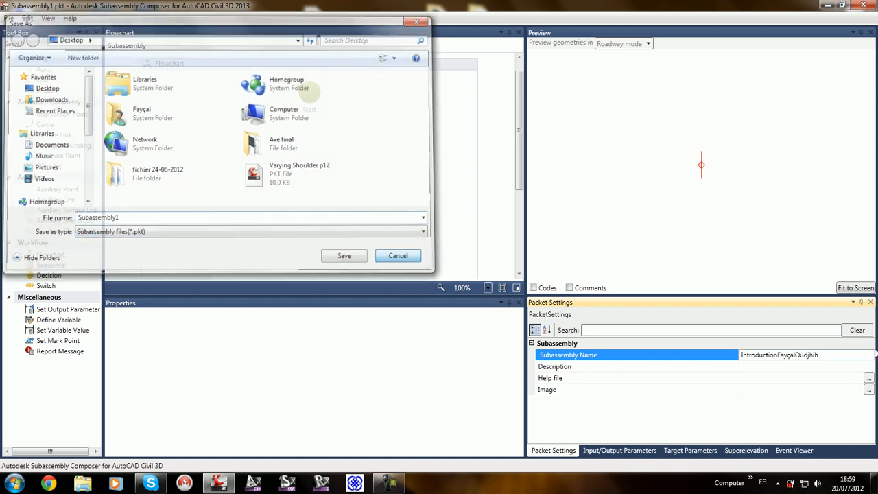
Step: Copy the subassembly name and save the packet as a .pkt file on the Desktop under that same name
left_click(857, 356)
key("ctrl+c")
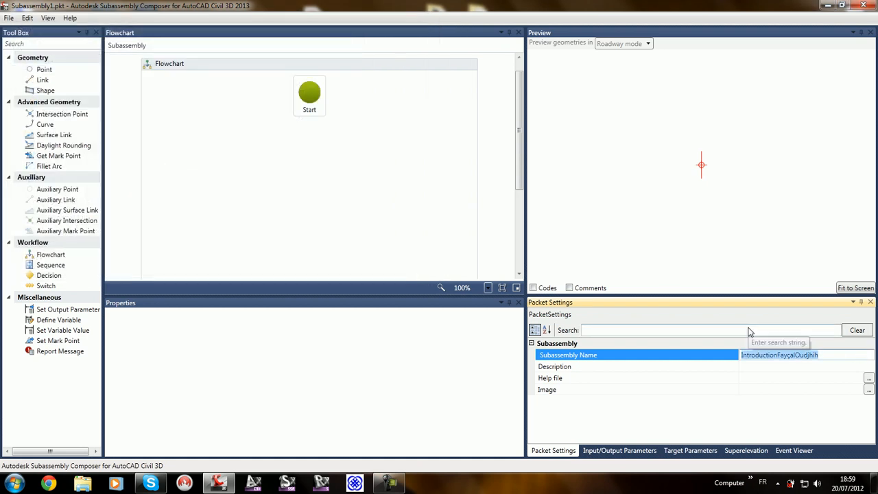
key("ctrl+s")
key("ctrl+v")
left_click(345, 258)
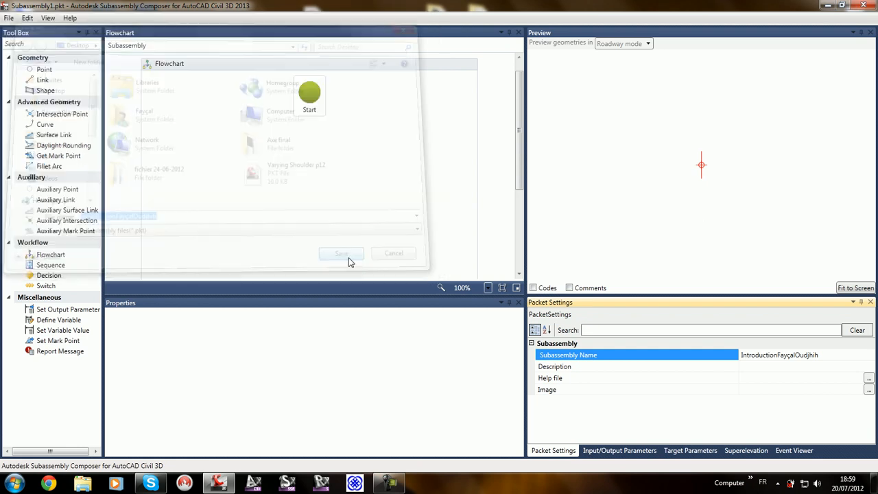
left_click(672, 214)
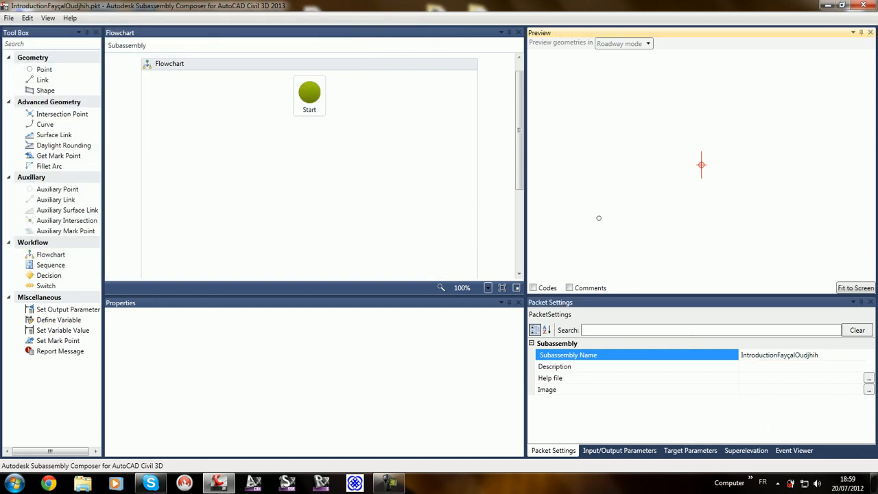
left_click(613, 451)
left_click(570, 451)
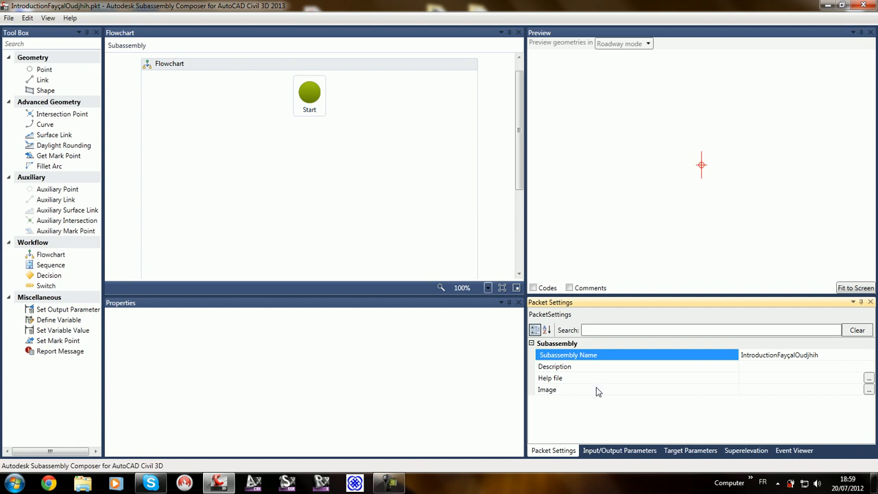
Step: Switch to AutoCAD Civil 3D, show the tool palettes, and open the help for the first metric lane subassembly, LaneSuperelevationAOR
left_click(253, 483)
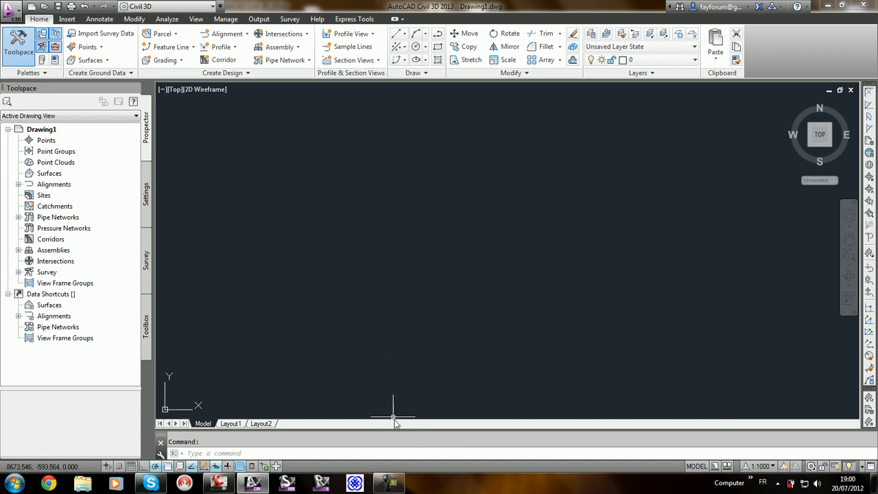
key("ctrl+3")
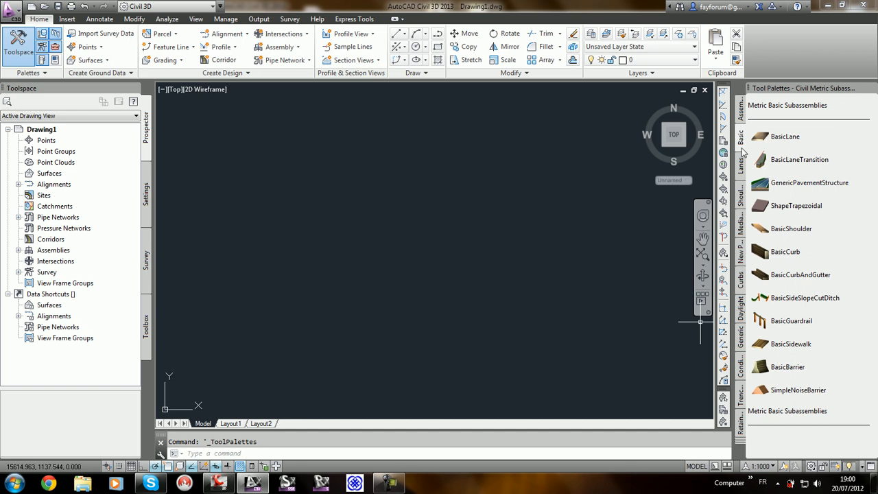
left_click(742, 152)
right_click(760, 126)
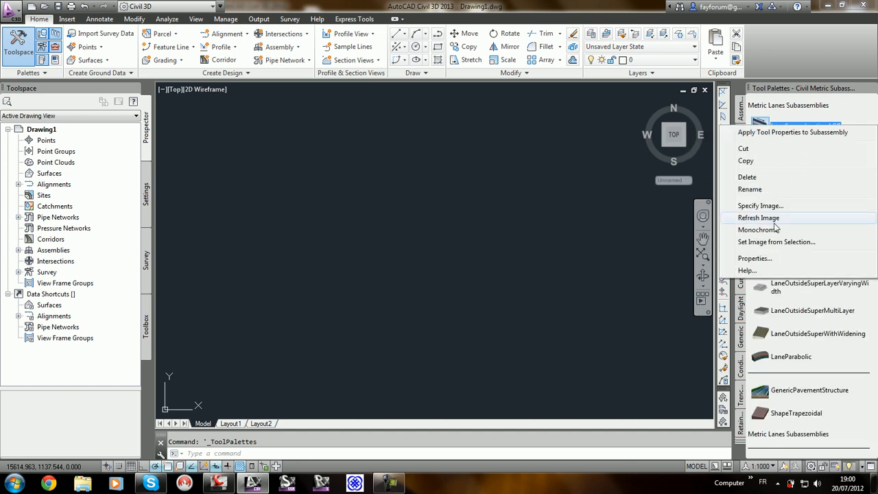
left_click(781, 274)
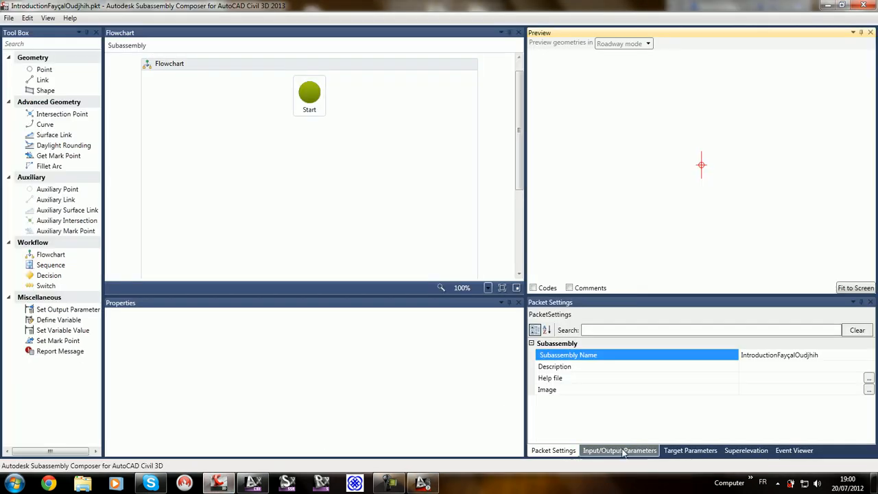
Step: Display the packet's input/output parameters in Subassembly Composer and dismiss the Windows color scheme notification
left_click(615, 451)
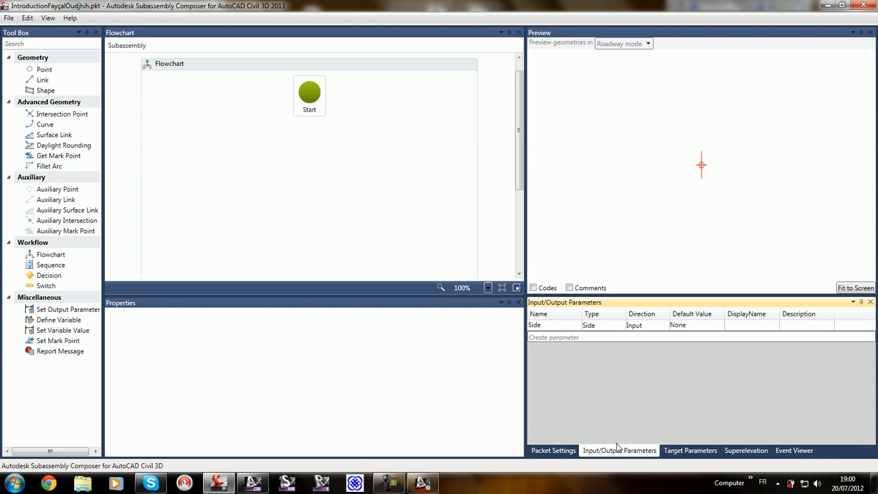
mouse_move(436, 486)
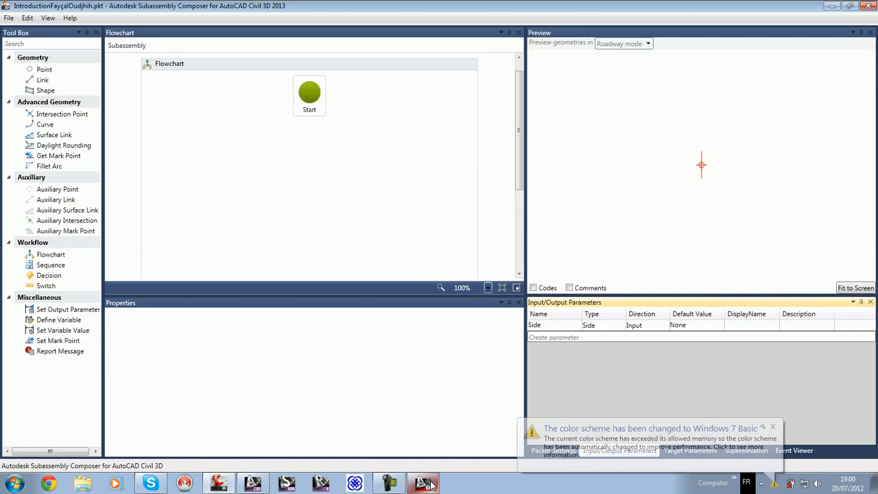
left_click(773, 428)
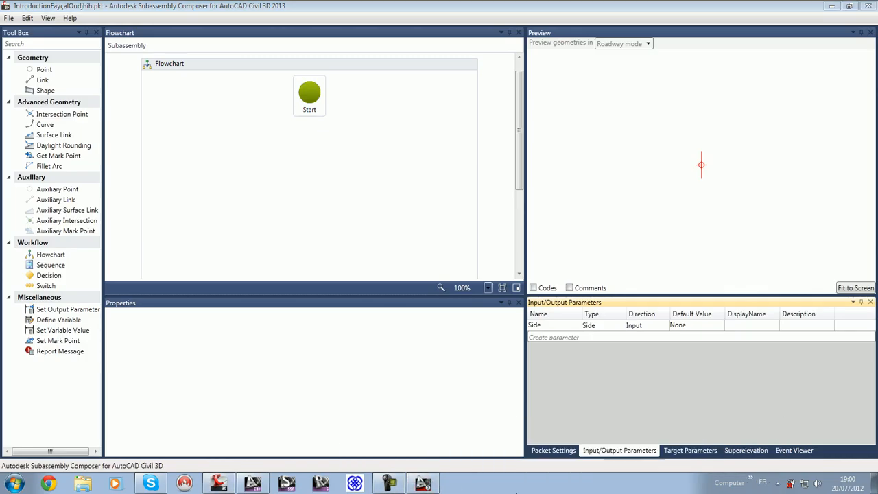
Step: Switch to the AutoCAD Civil 3D Help window and skim the Input Parameters table of the LaneSuperelevationAOR page
left_click(430, 486)
scroll(525, 329, "down", 5)
scroll(525, 329, "down", 4)
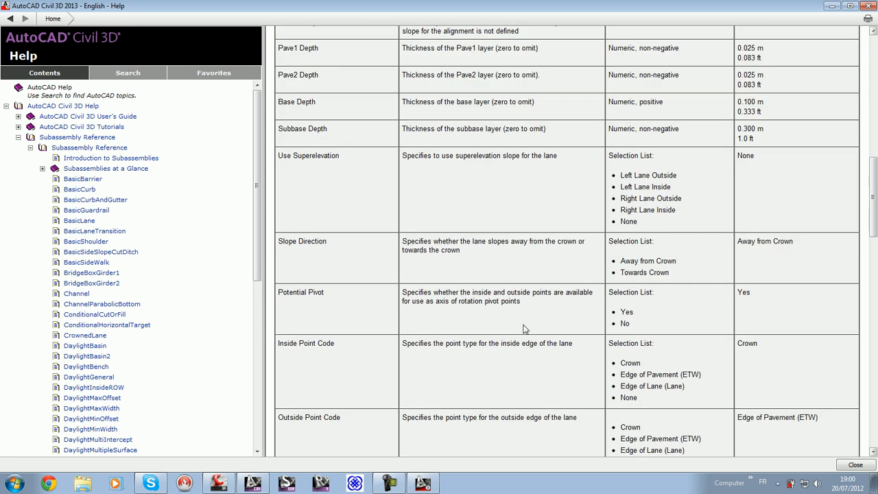
scroll(525, 329, "up", 4)
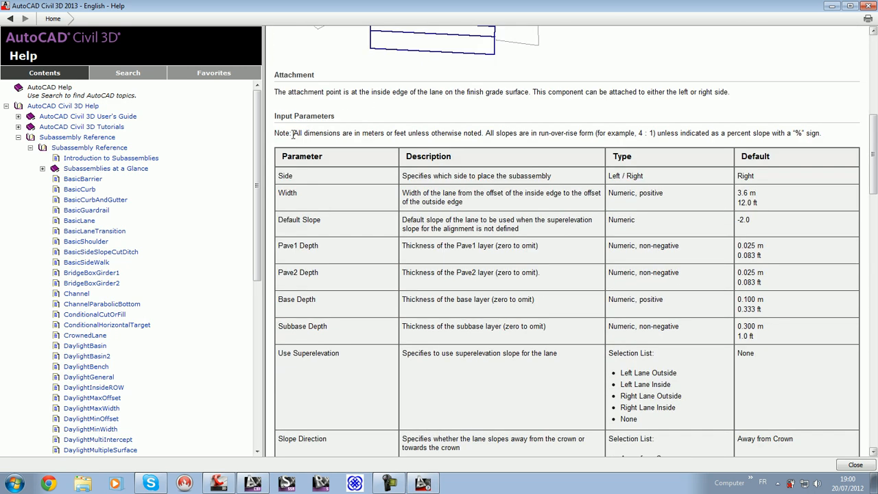
left_click_drag(275, 116, 335, 116)
scroll(476, 233, "up", 4)
scroll(476, 233, "up", 1)
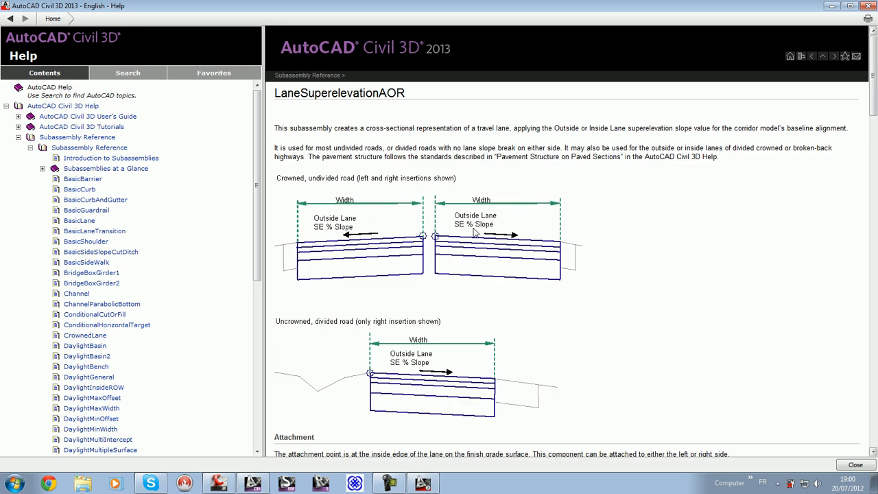
Step: Narrow the help contents pane and review the page from the lane diagrams through the input parameters to the target parameters
left_click_drag(259, 201, 175, 197)
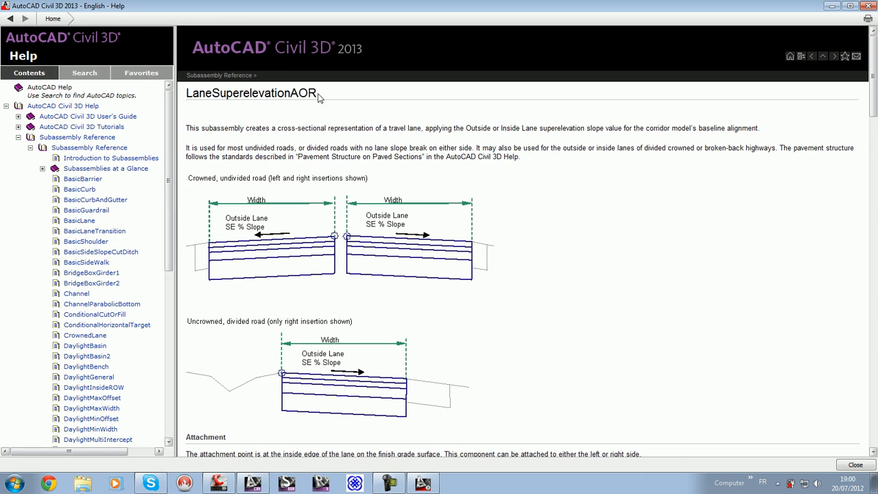
scroll(318, 194, "down", 3)
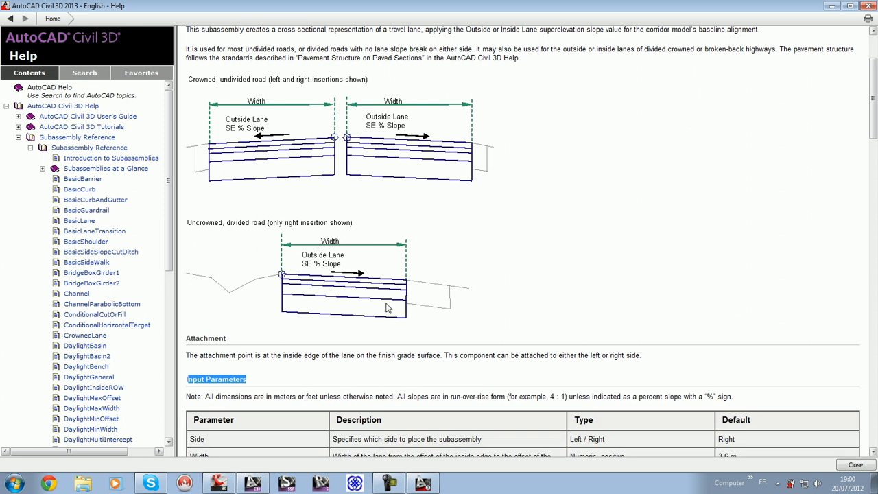
scroll(388, 309, "down", 5)
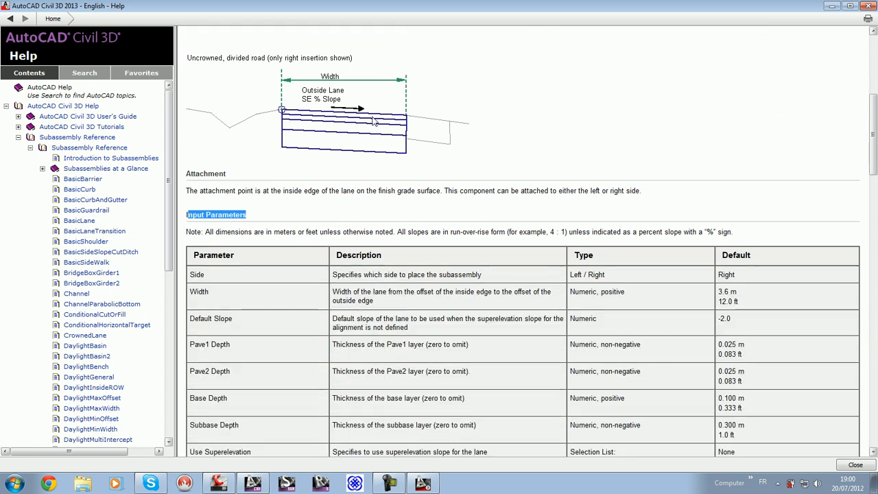
scroll(240, 281, "down", 1)
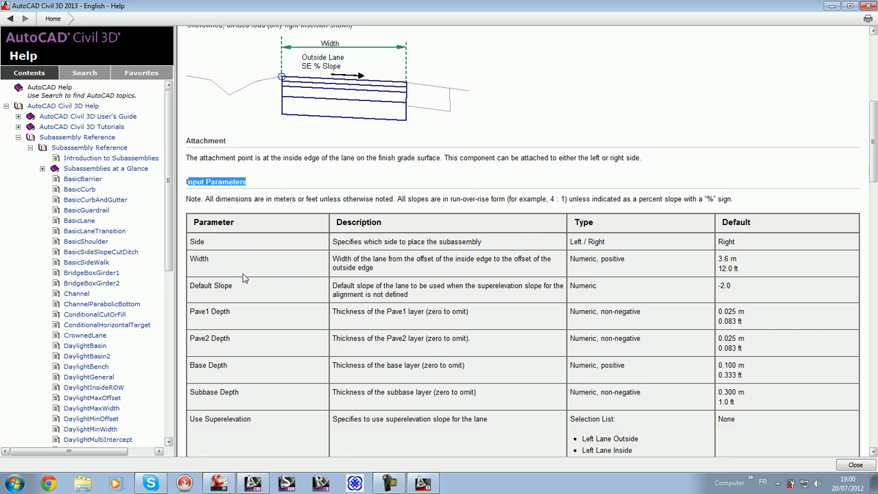
scroll(271, 255, "down", 2)
left_click_drag(186, 116, 256, 118)
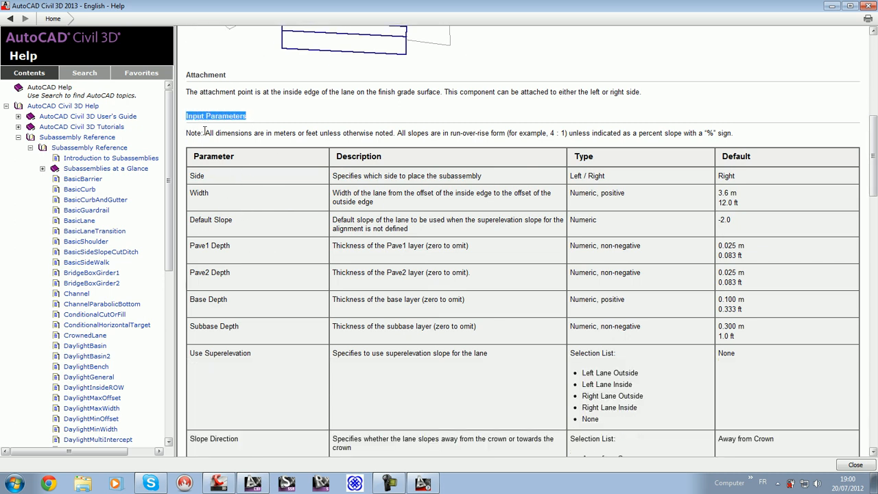
scroll(230, 187, "down", 17)
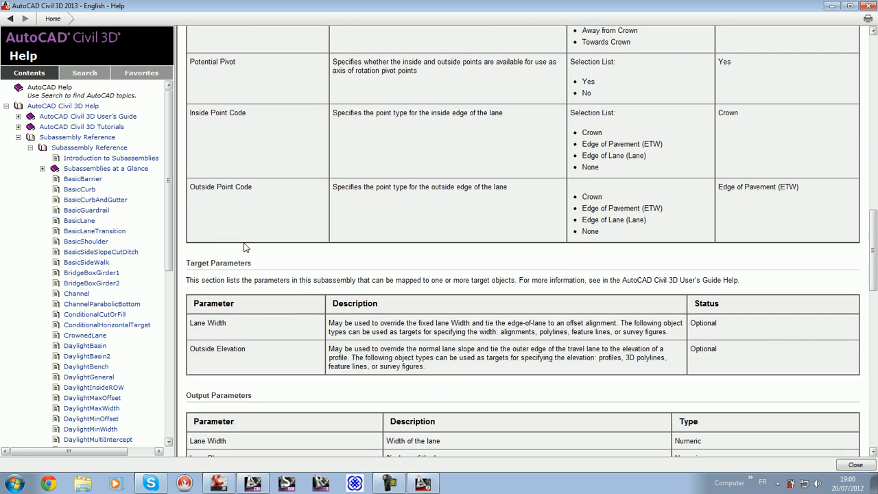
Step: Compare the Output Parameters section of the help page with the parameter list in Subassembly Composer
left_click(218, 483)
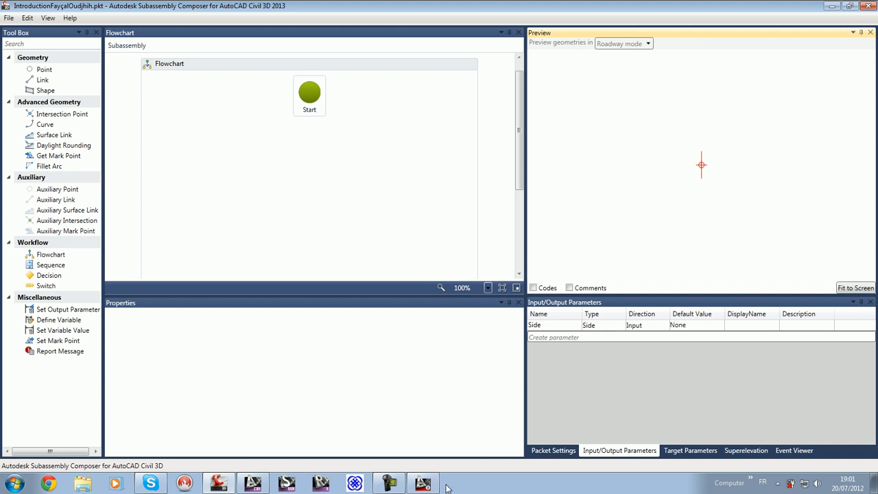
left_click(423, 484)
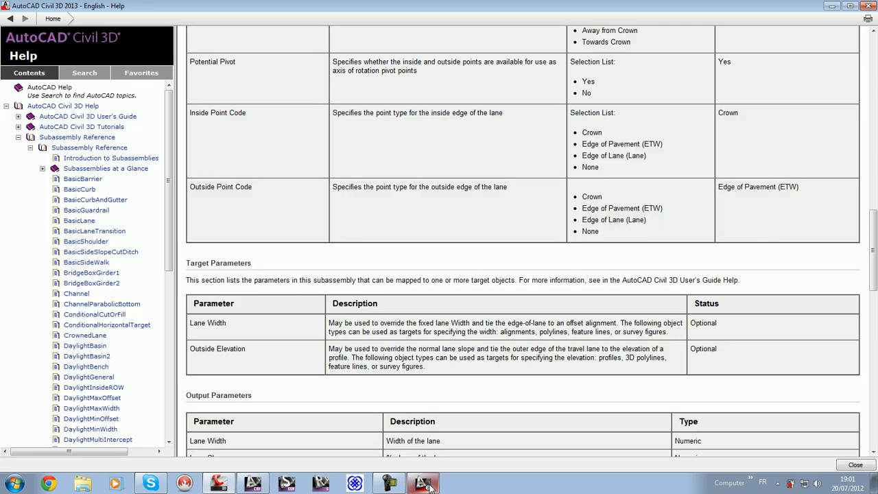
scroll(363, 387, "down", 2)
left_click_drag(186, 329, 240, 330)
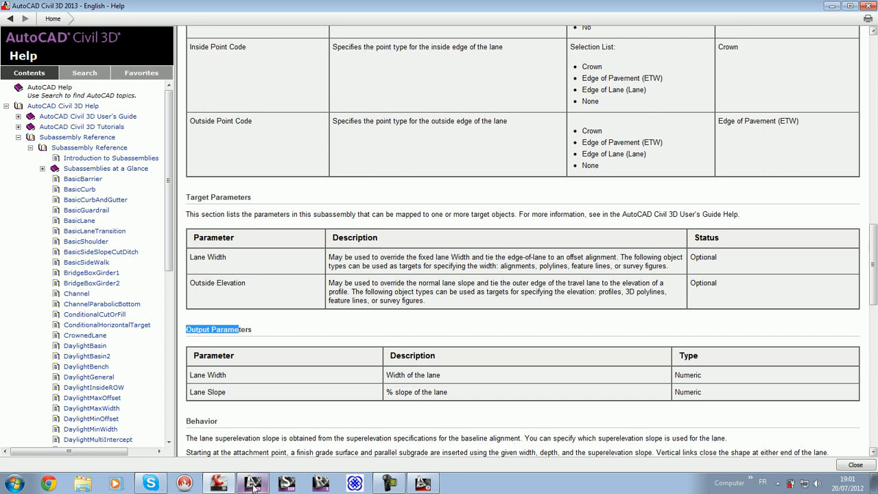
mouse_move(248, 484)
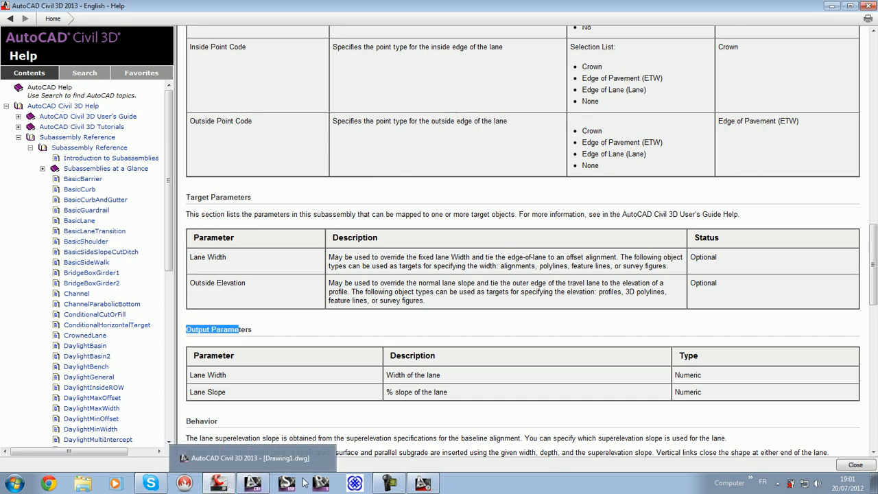
left_click(231, 479)
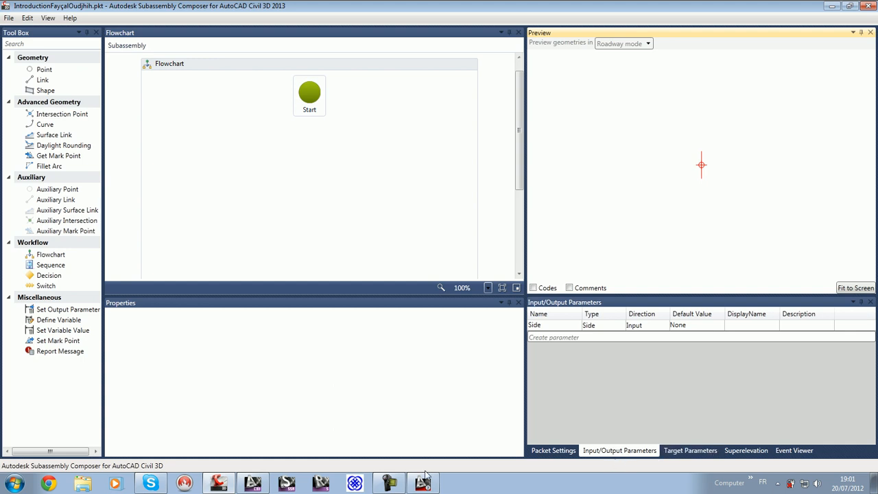
Step: Return to the help page and examine the point, link and shape codes table together with the coding diagram
left_click(252, 483)
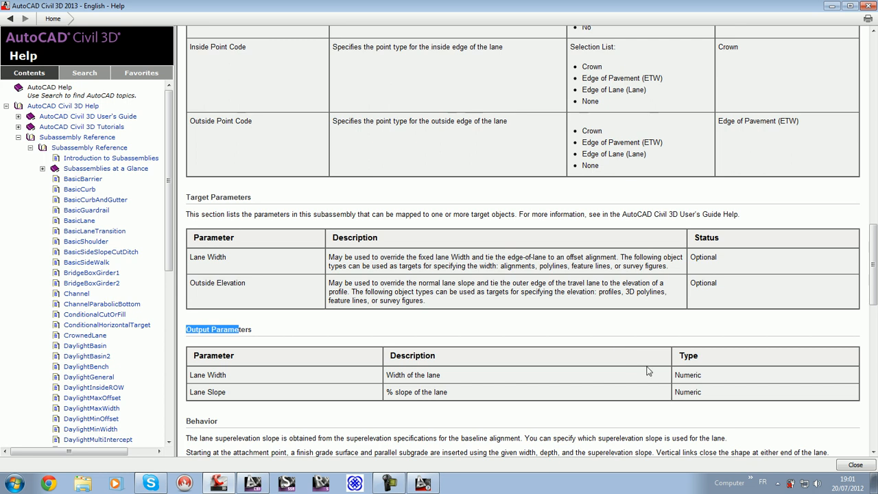
scroll(658, 378, "up", 3)
scroll(658, 377, "down", 8)
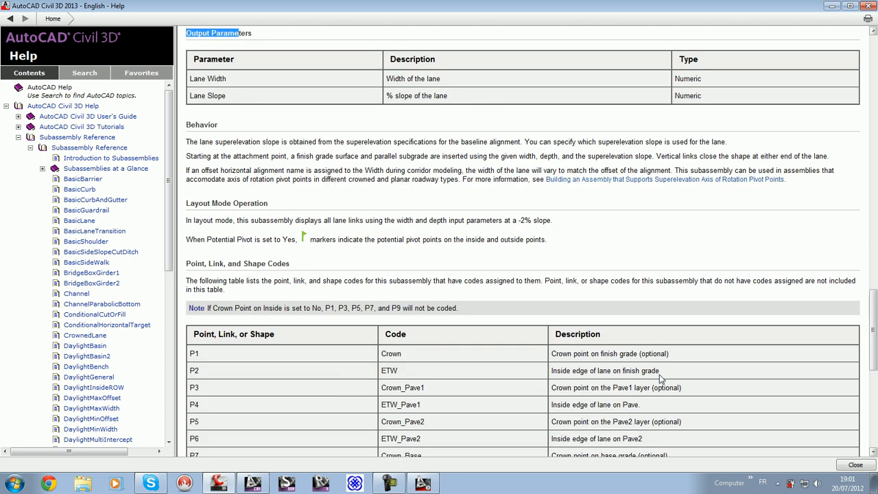
scroll(659, 379, "down", 3)
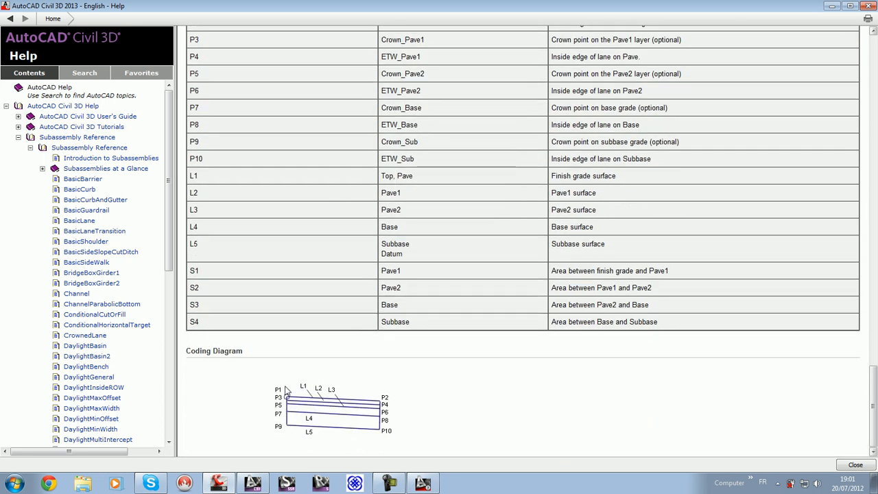
scroll(223, 238, "up", 3)
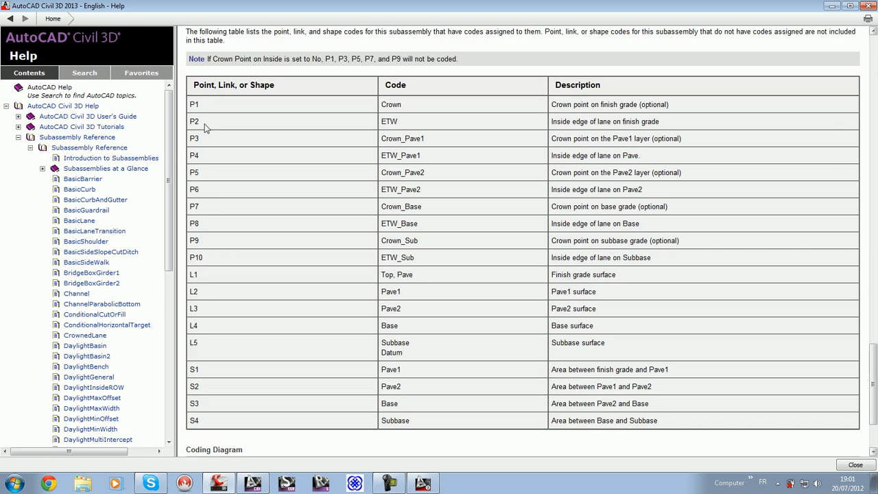
Step: Highlight the P1 point code in the codes table, look over the Behavior section, and close the help window
left_click_drag(427, 106, 377, 106)
scroll(587, 236, "up", 5)
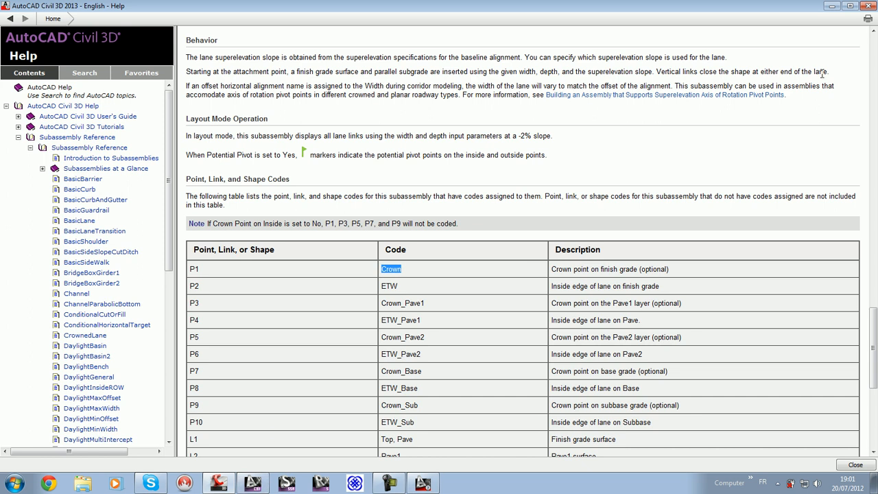
left_click(868, 6)
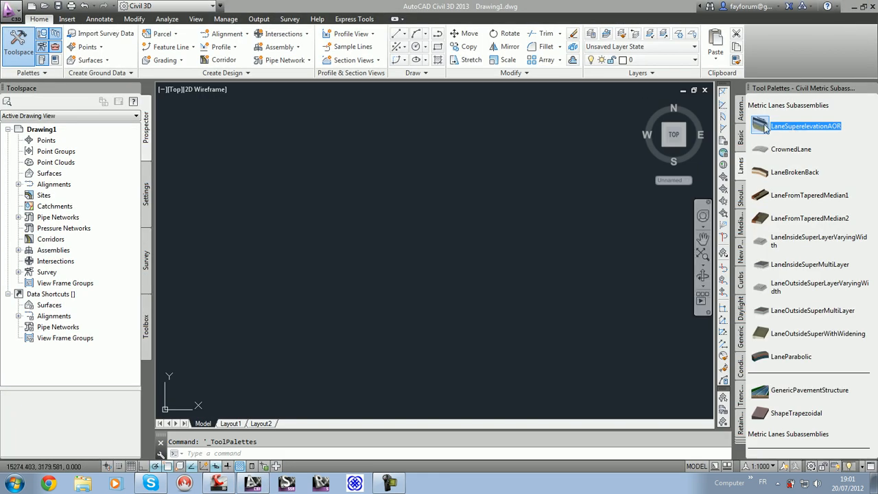
Step: Examine the default parameters of the LaneSuperelevationAOR subassembly in its properties and cancel the insertion
left_click(774, 128)
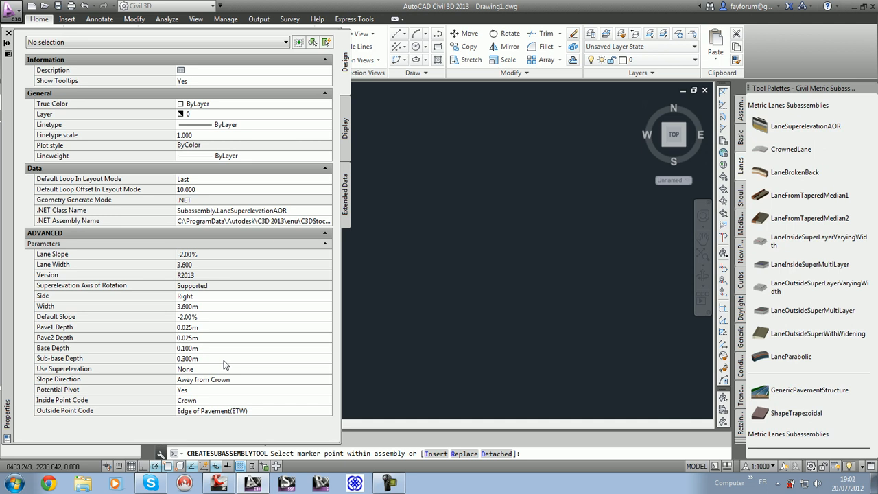
left_click(8, 34)
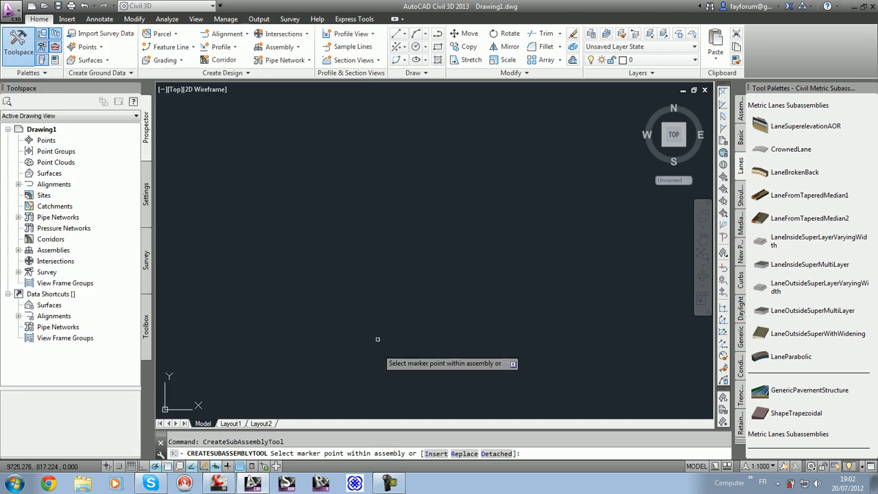
key("Escape")
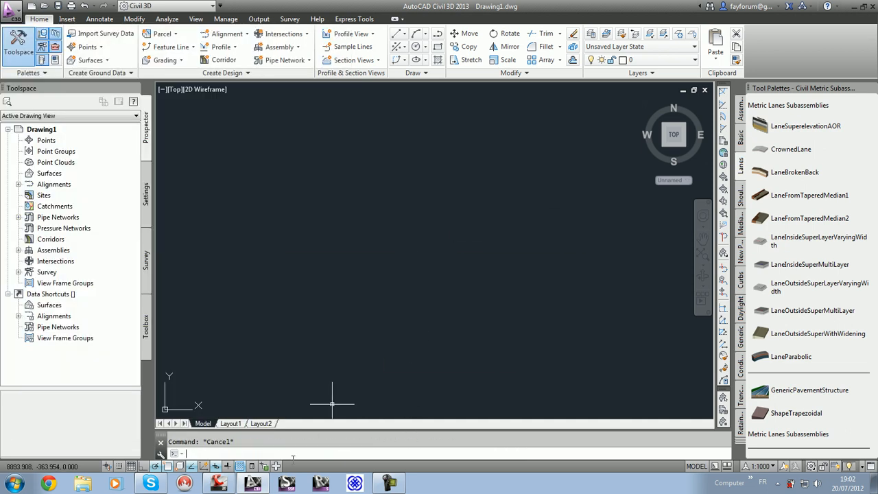
Step: Switch to Subassembly Composer and add point P1 followed by point P2, linked from P1, to the flowchart
left_click(221, 486)
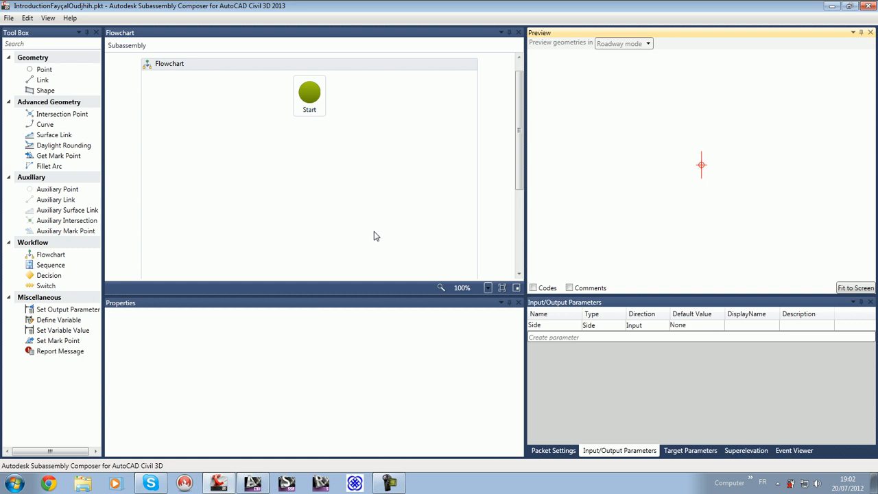
left_click_drag(43, 69, 313, 152)
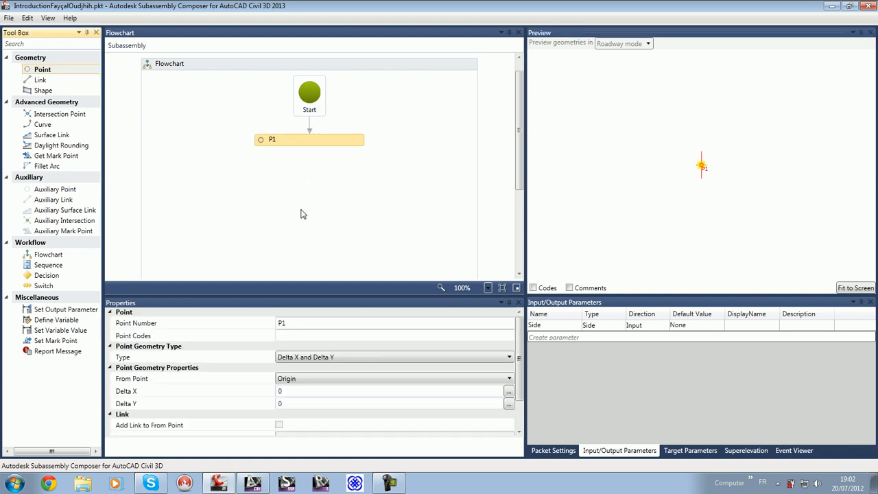
left_click_drag(43, 73, 317, 185)
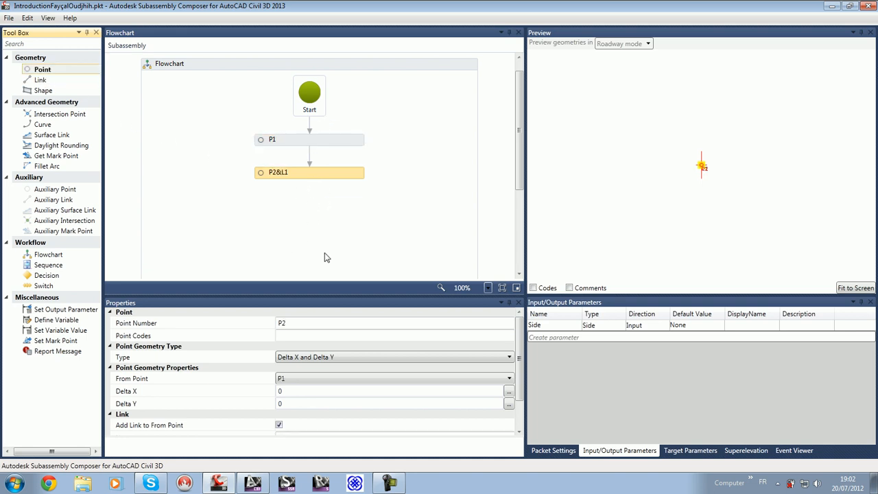
Step: Set P2's point geometry type to Slope and Delta X and fit the preview to the screen
left_click(322, 332)
left_click(335, 358)
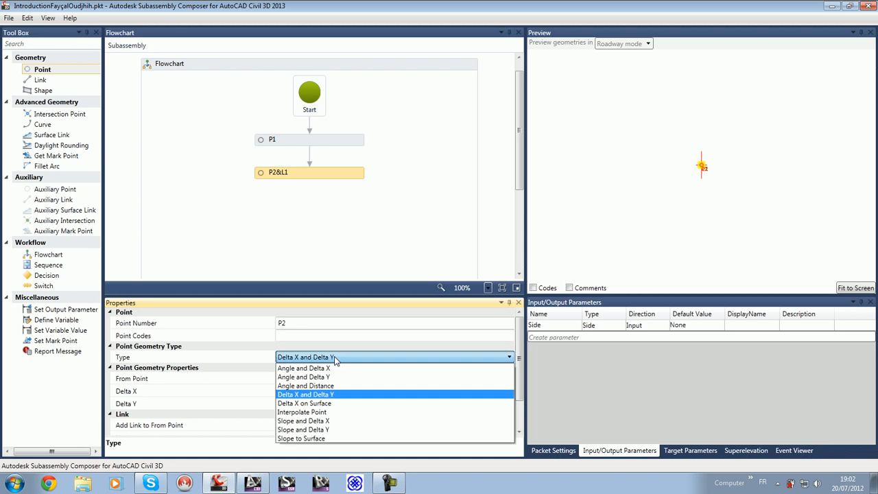
left_click(349, 421)
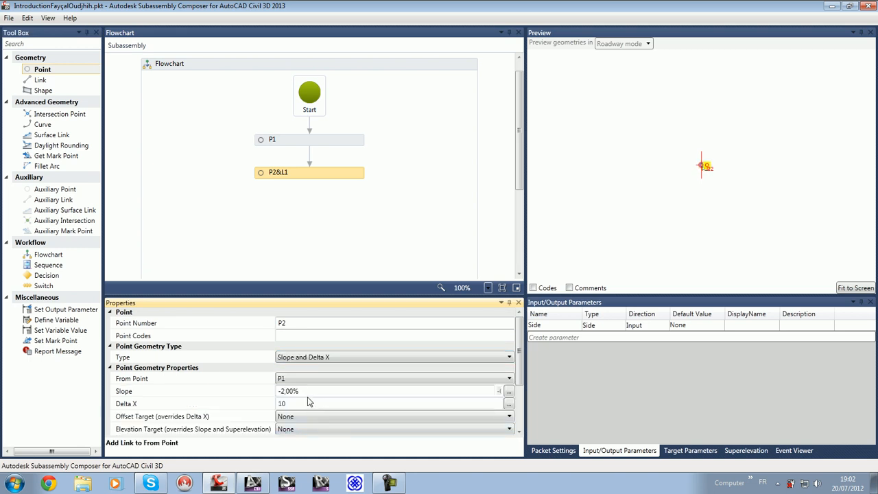
left_click(856, 288)
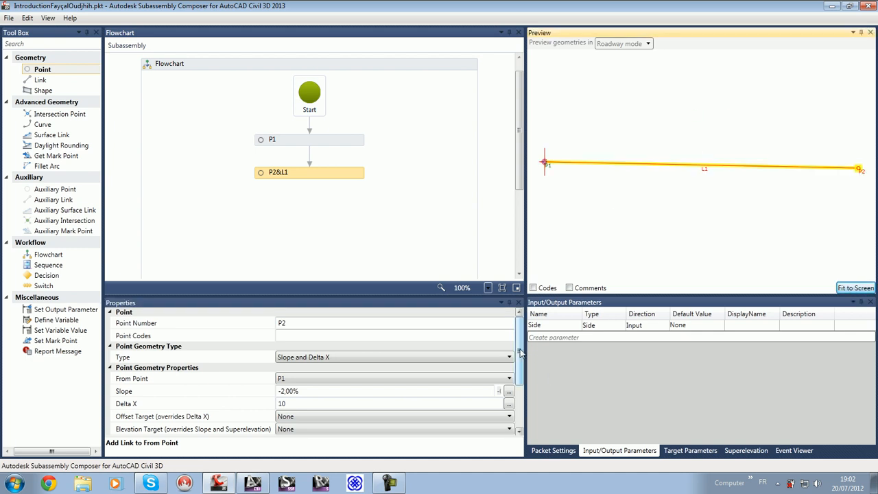
Step: Set P2's slope to -2,50% and its Delta X to 3,6, with the whole link fitted in the preview
mouse_move(521, 353)
left_mouse_down()
mouse_move(521, 367)
mouse_move(520, 353)
left_mouse_up()
left_click(299, 390)
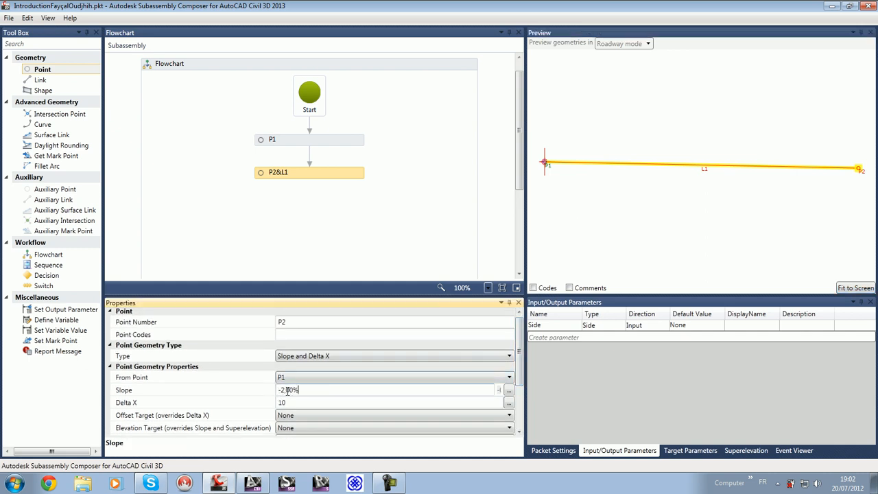
left_click_drag(280, 389, 337, 391)
type("-2,50%")
key("Return")
left_click(266, 401)
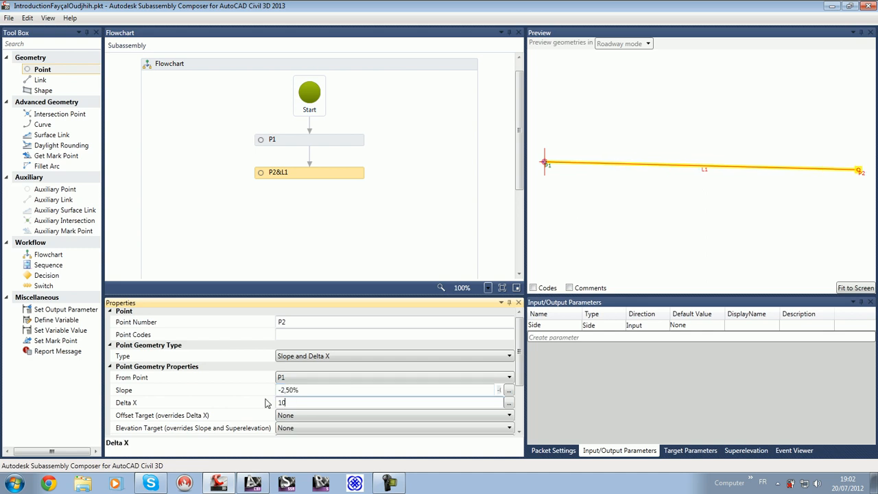
key("BackSpace")
key("BackSpace")
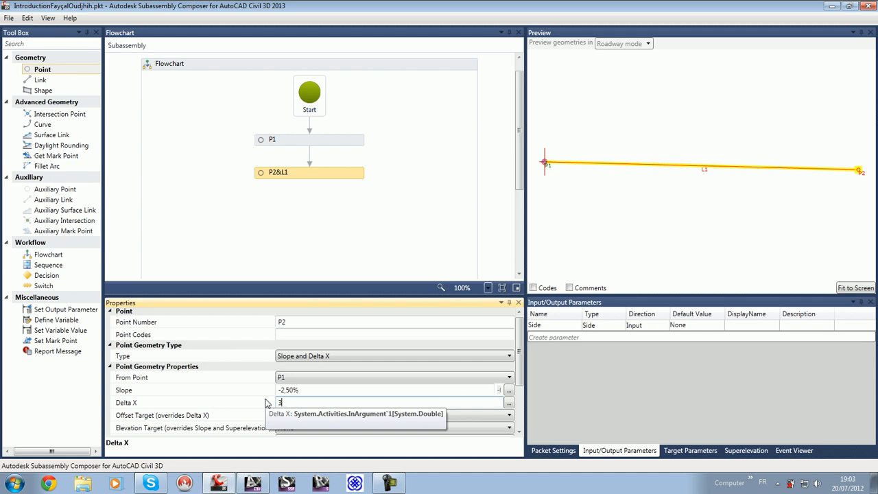
key("Return")
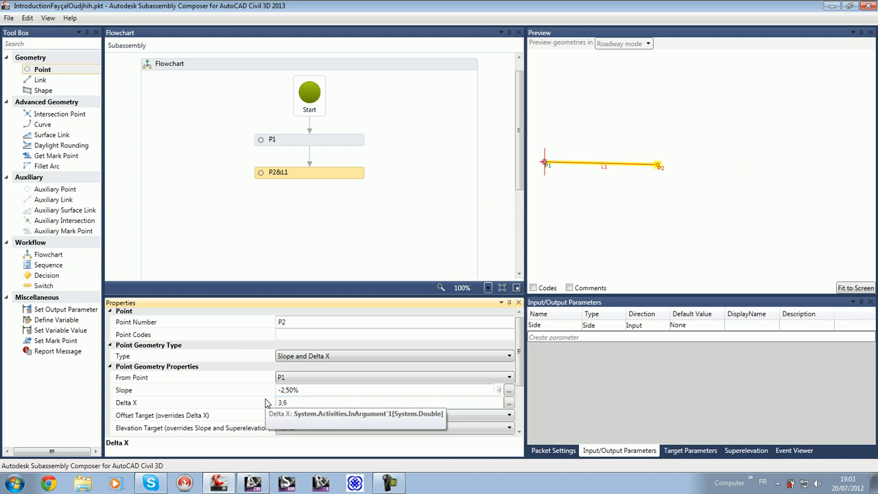
left_click(852, 289)
mouse_move(770, 216)
middle_mouse_down()
mouse_move(768, 231)
mouse_move(781, 219)
middle_mouse_up()
Step: Remove the link between P1 and P2 through P2's link option and restore it
left_click(337, 172)
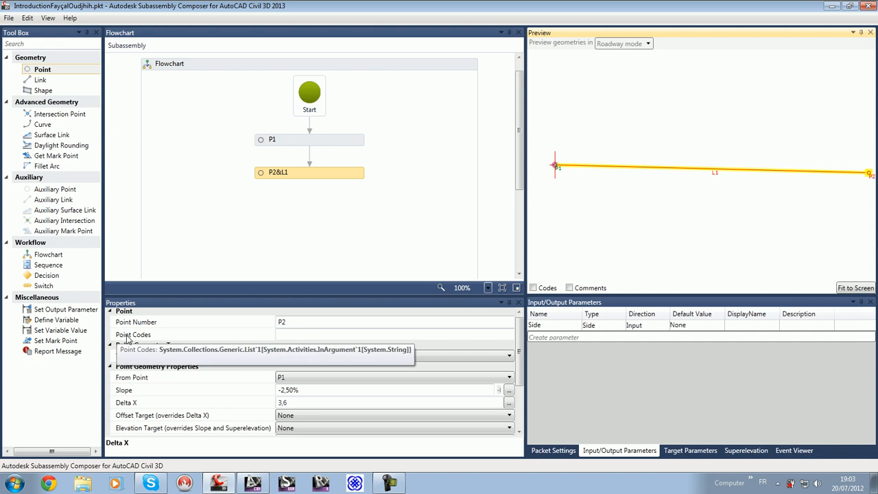
scroll(230, 427, "down", 5)
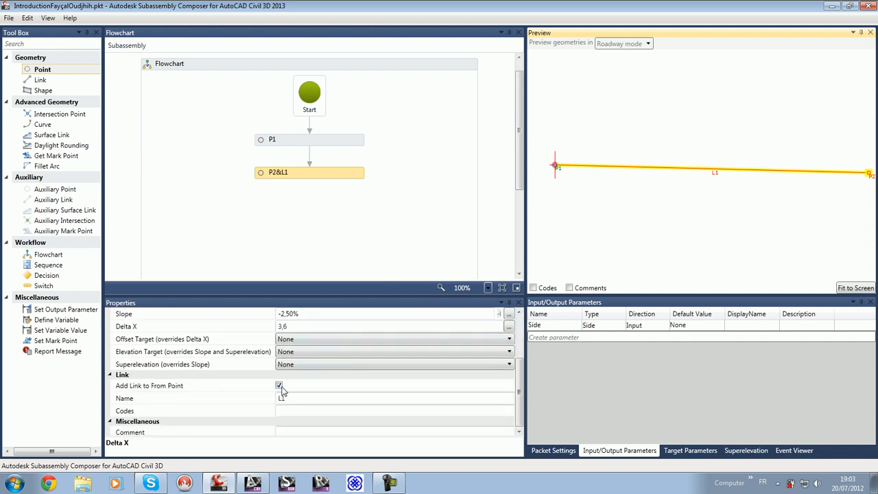
left_click(279, 385)
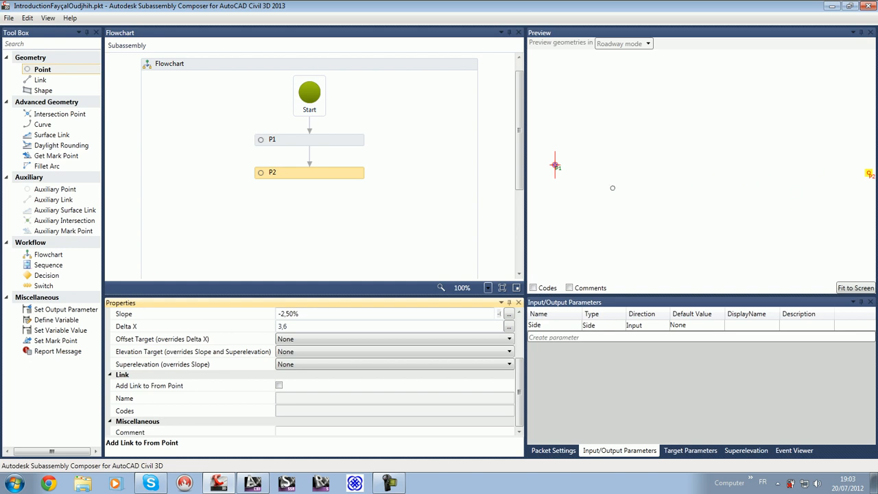
left_click(278, 386)
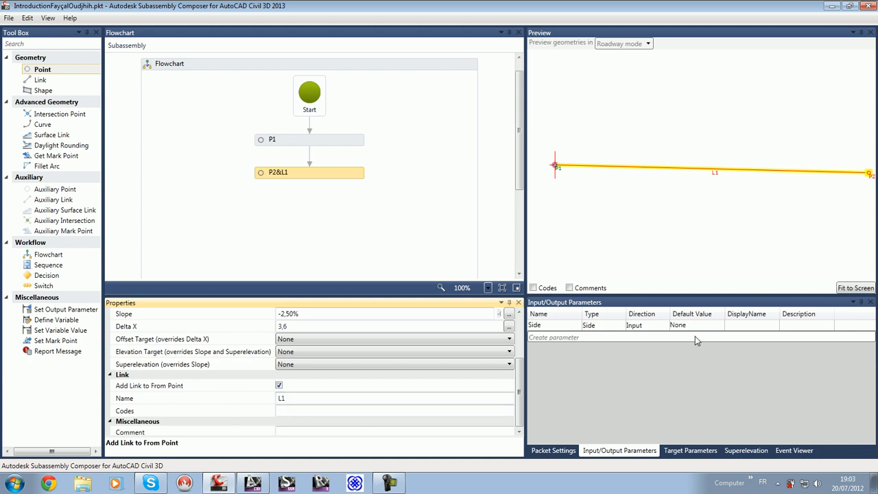
Step: Add point P3 linked from P2 with a Delta Y of -0,3
left_click_drag(38, 71, 314, 207)
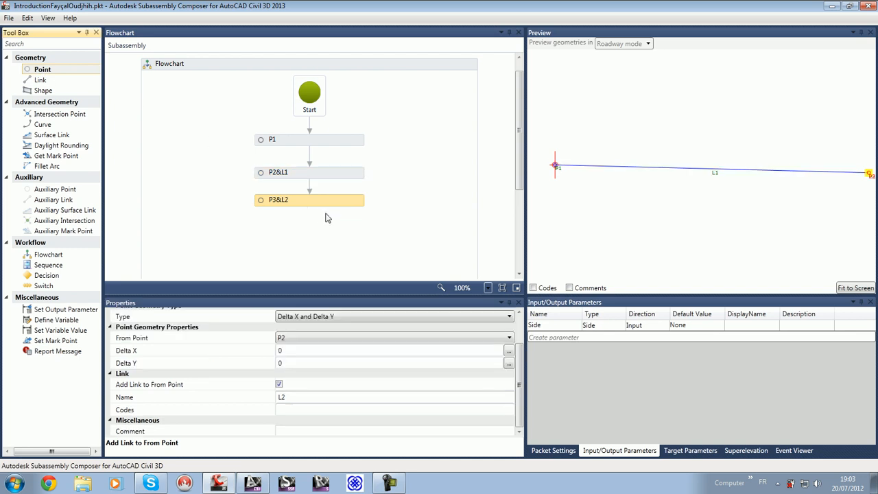
scroll(345, 384, "up", 2)
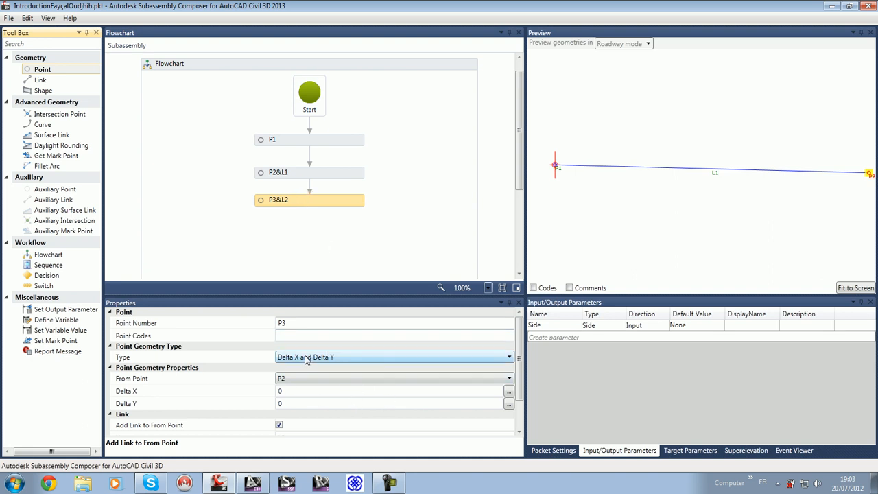
left_click(292, 404)
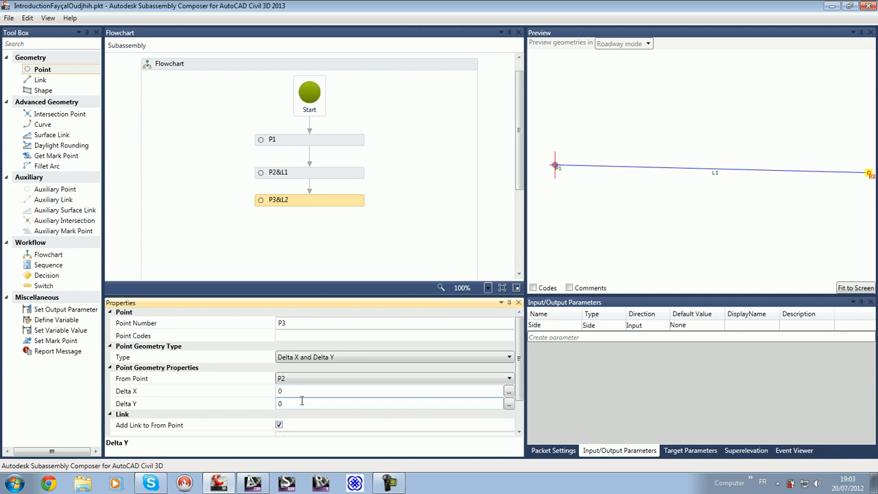
key("BackSpace")
type("-")
type(",3")
key("Return")
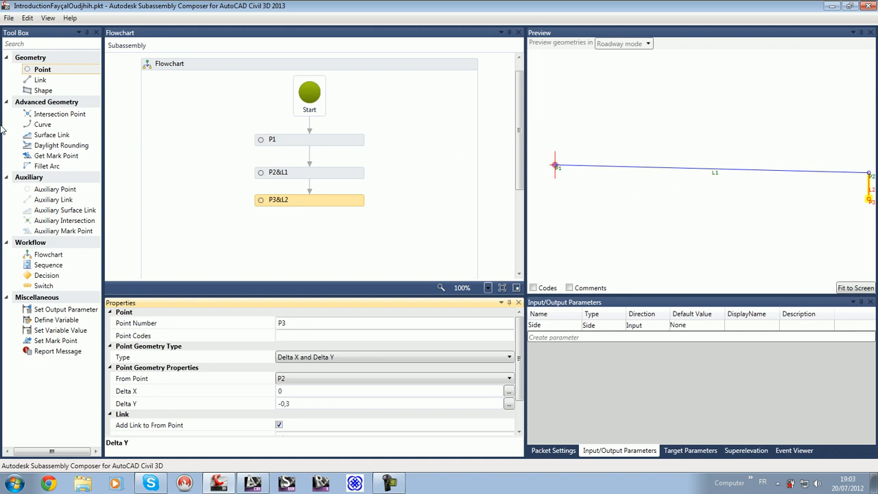
Step: Add point P4 linked from P3, using the Slope and Delta X geometry type with a slope of 2,50%
left_click_drag(43, 71, 313, 236)
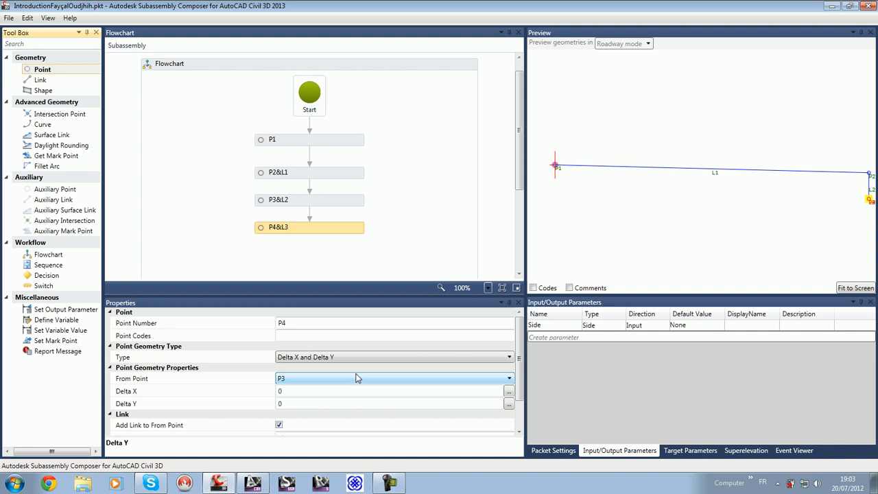
left_click(342, 357)
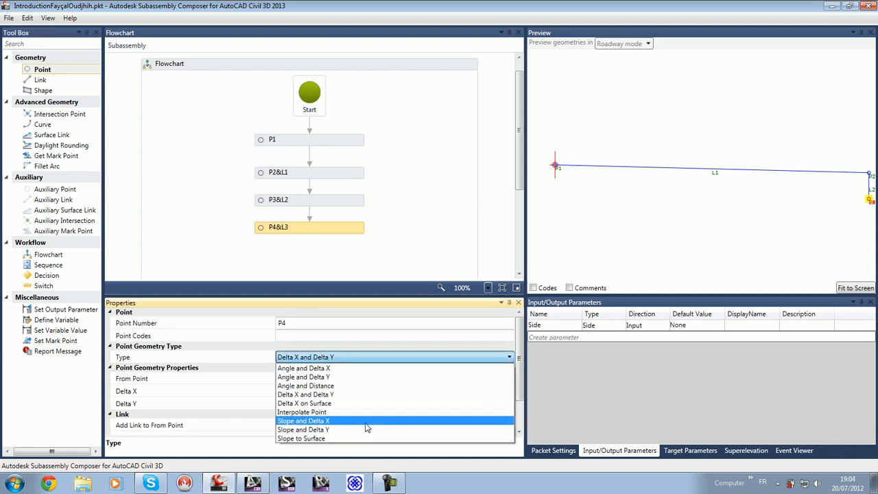
left_click(366, 423)
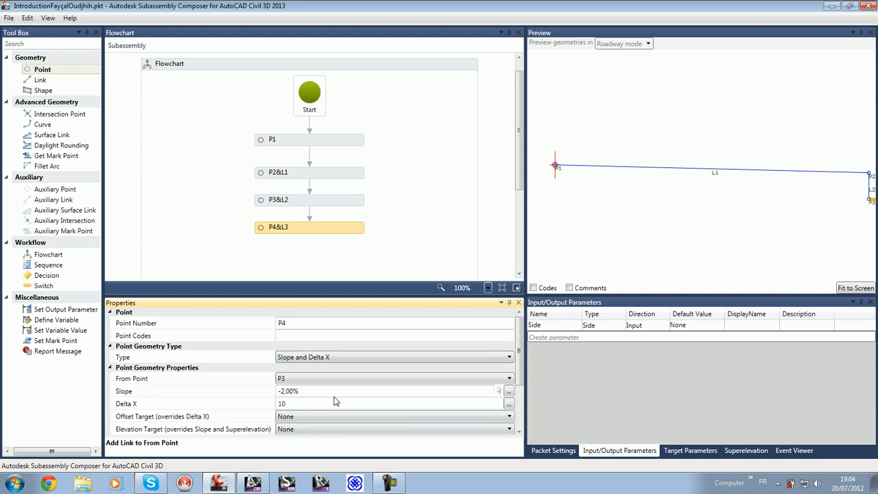
left_click(283, 391)
key("Delete")
left_click_drag(283, 391, 289, 390)
type("5")
Step: Set P4's Delta X to -3,6 so the point lies below P1
left_click(283, 404)
left_click_drag(283, 404, 257, 403)
type("3,6")
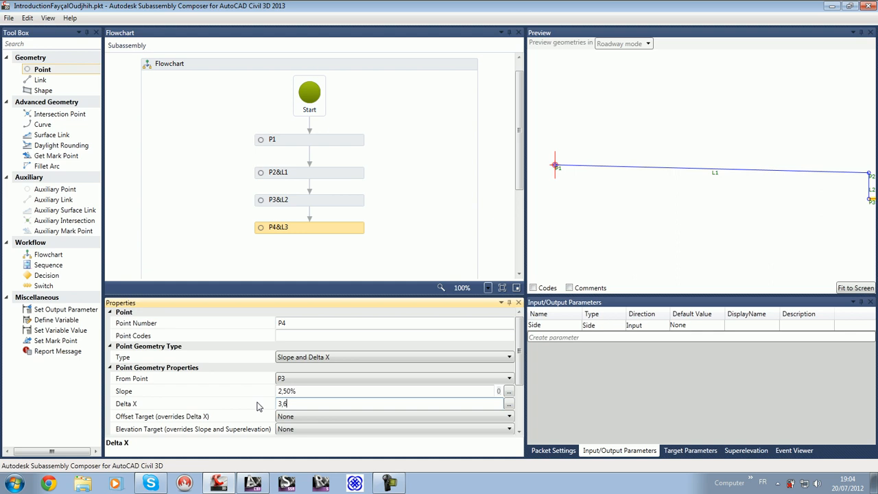
key("Return")
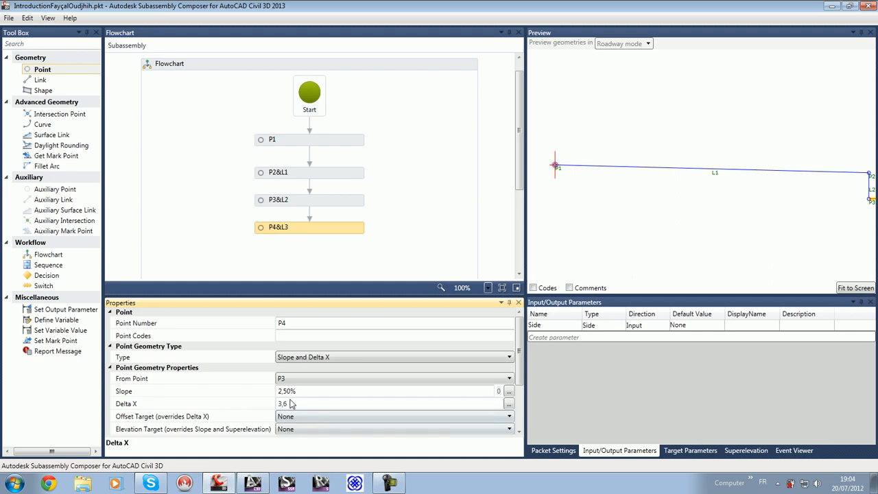
left_click(282, 403)
type("-")
key("Return")
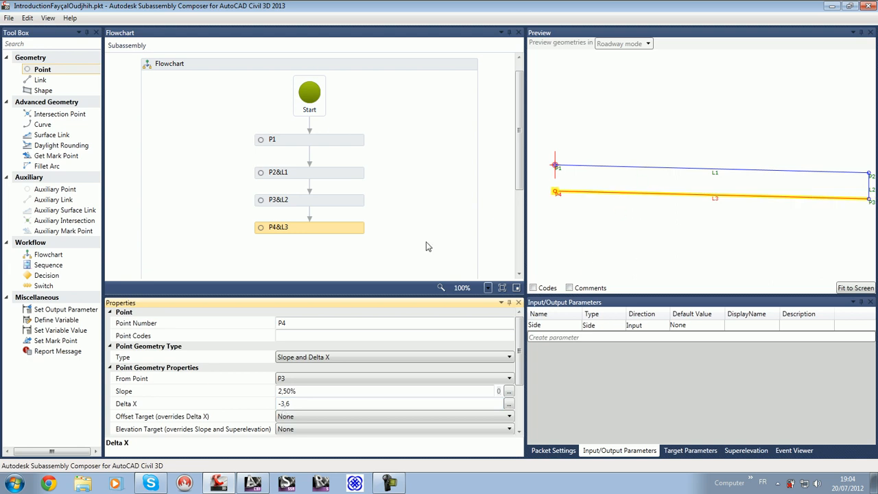
Step: Add link L4 to the flowchart with P4 as start point and P1 as end point to close the outline
left_click_drag(42, 79, 321, 259)
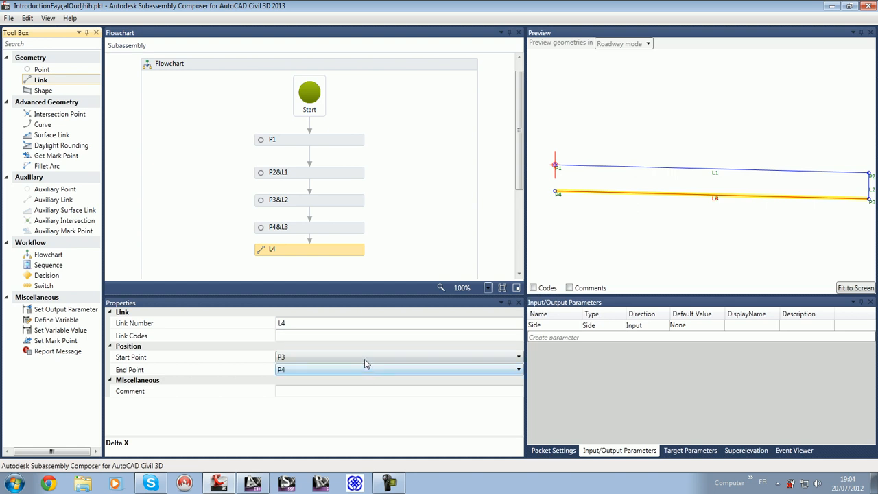
left_click(365, 358)
left_click(365, 369)
left_click(365, 369)
left_click(355, 408)
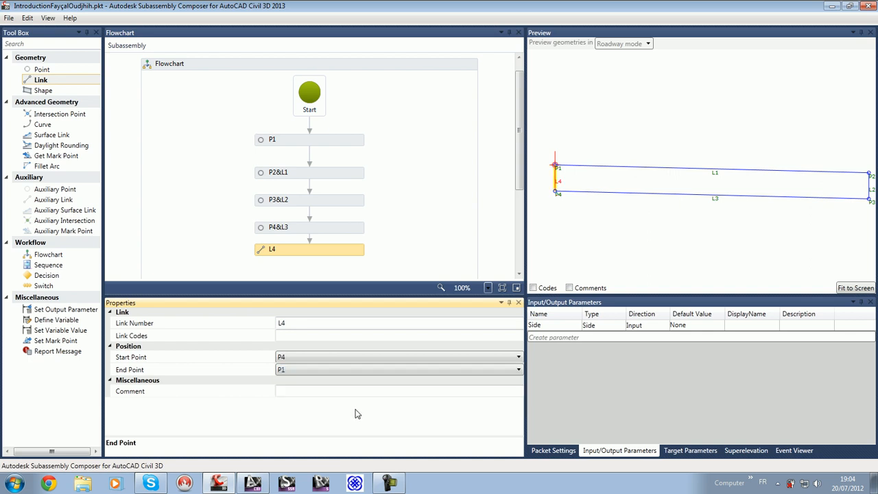
middle_click_drag(700, 182, 696, 160)
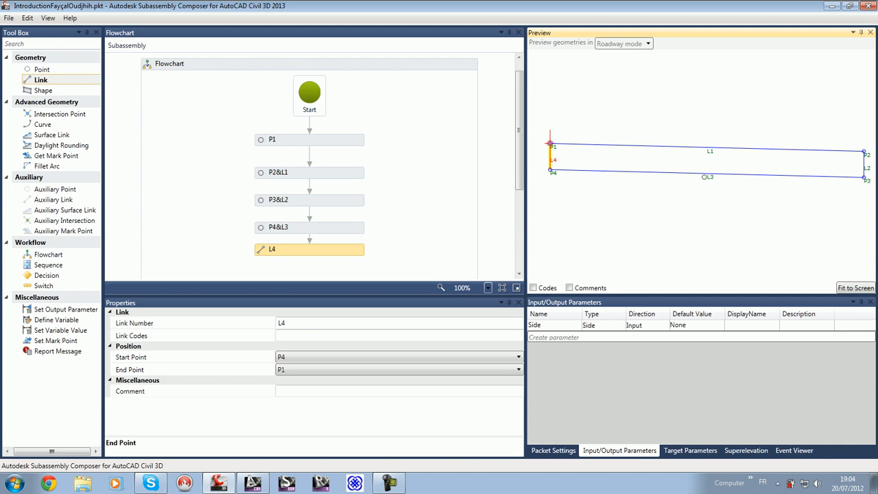
Step: Move the P2&L1, P3&L2, P4&L3 and L4 elements up the flowchart so they are compactly and evenly spaced
left_click(350, 173)
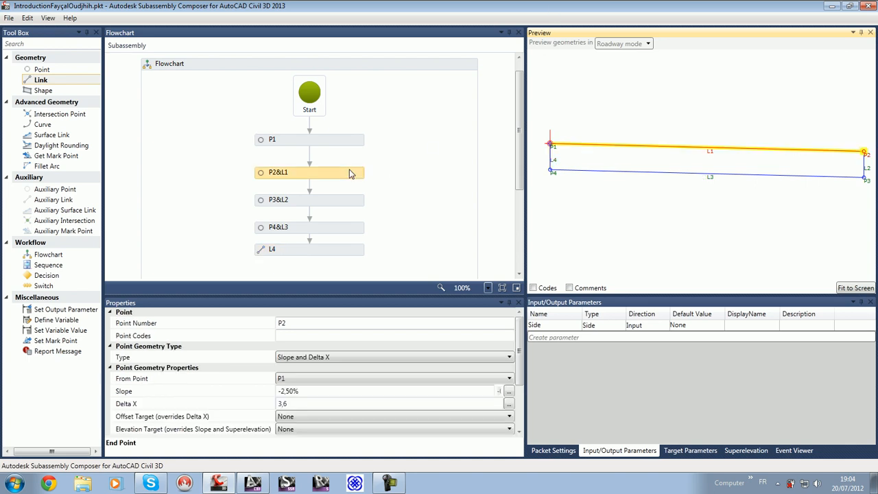
key("Up")
key("Up")
left_click(341, 198)
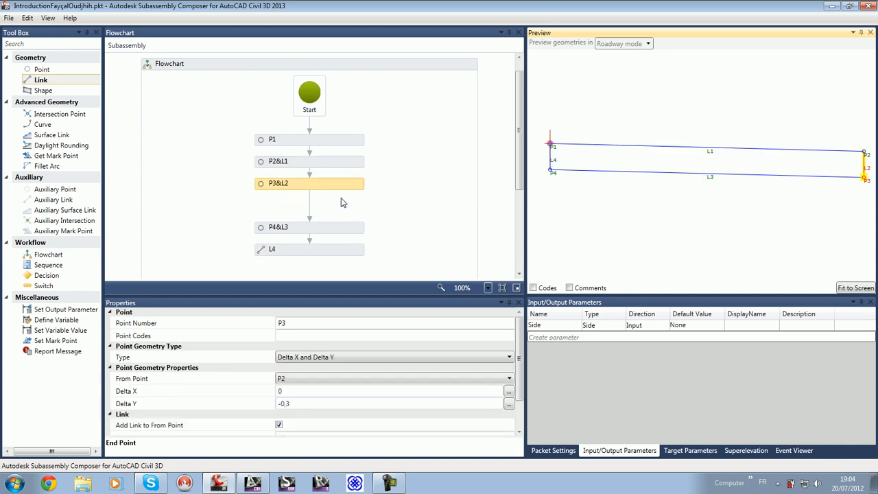
left_click(336, 229)
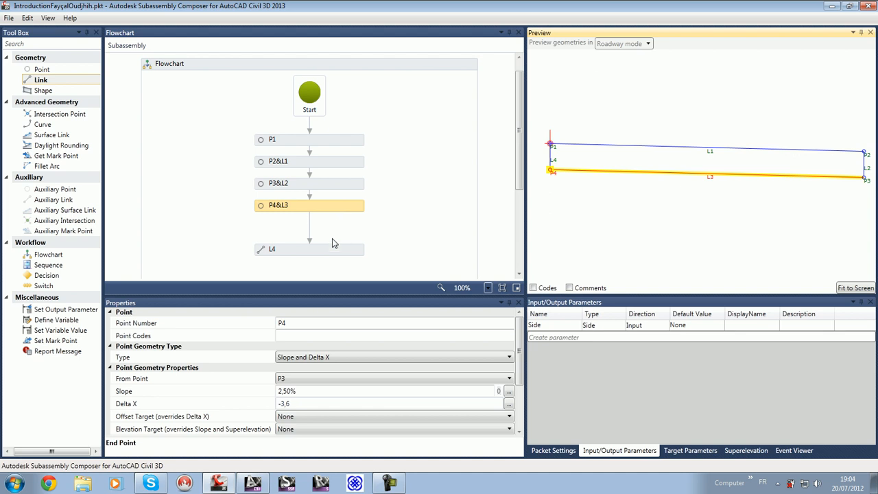
left_click(356, 249)
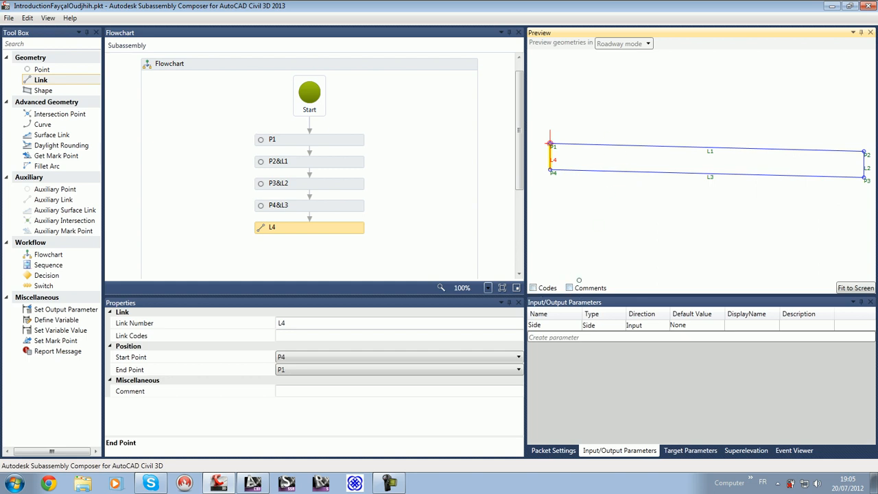
Step: Add shape S1 to the flowchart after L4 and define it from the area enclosed by links L1 to L4
left_click_drag(43, 90, 313, 250)
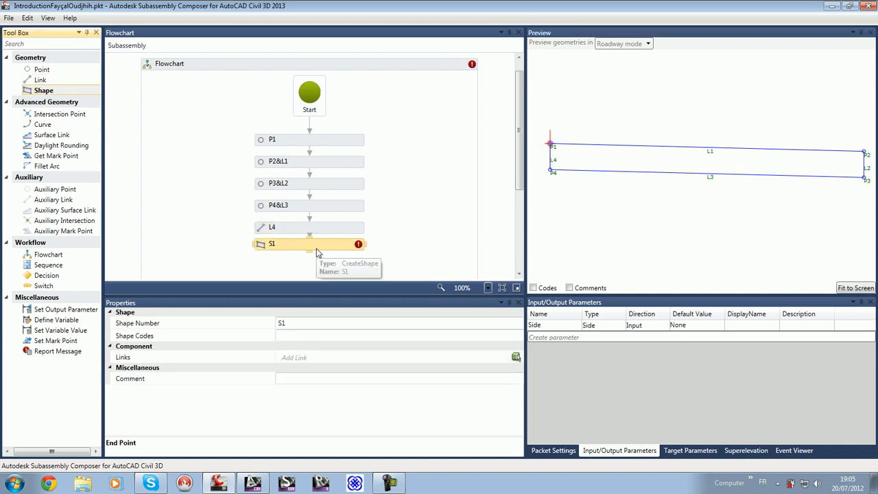
key("Down")
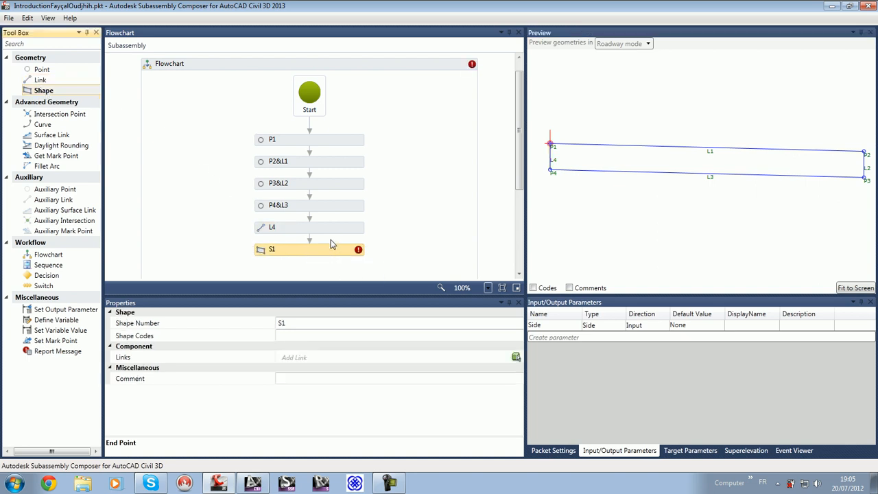
left_click(516, 357)
left_click(624, 165)
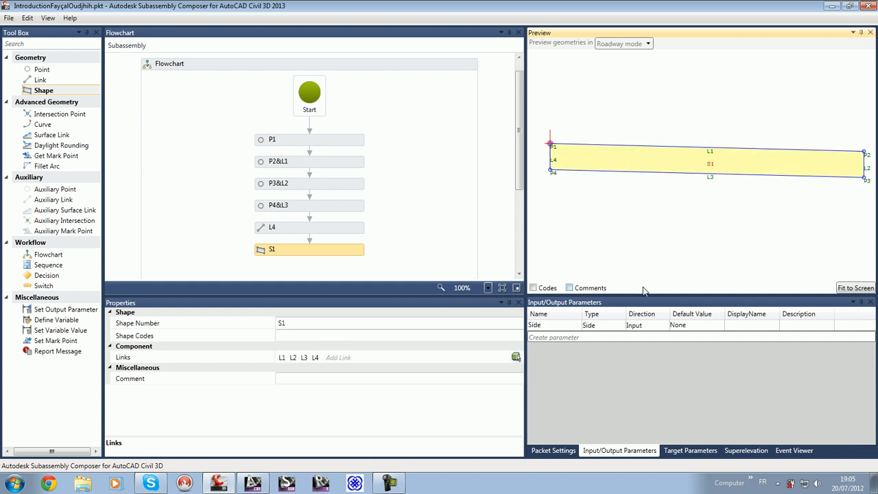
Step: Try to give the S1 shape a different shape number
left_click(298, 324)
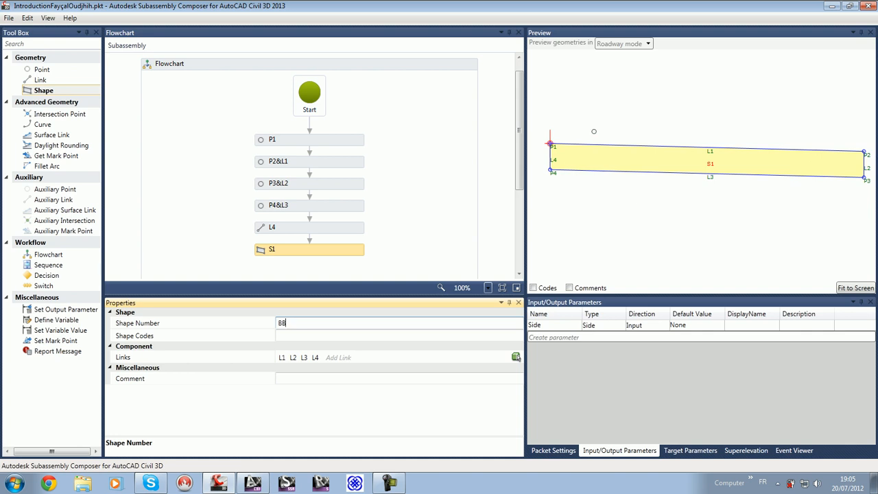
left_click(498, 216)
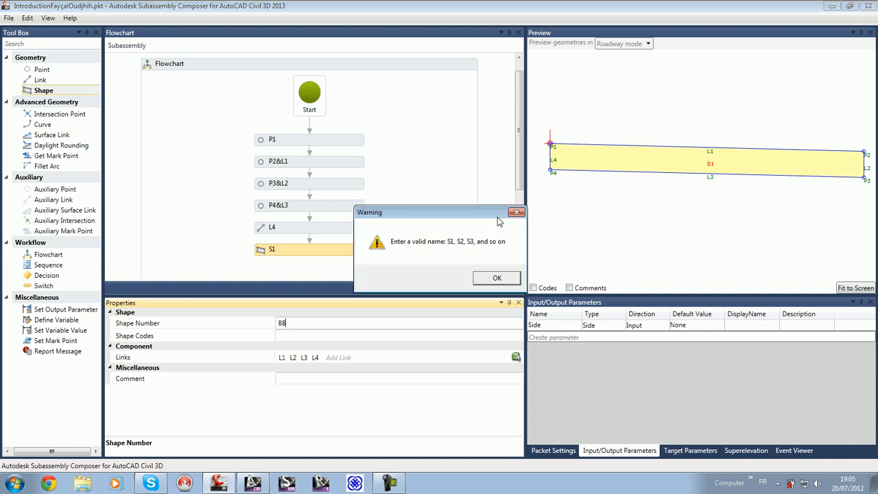
left_click(515, 213)
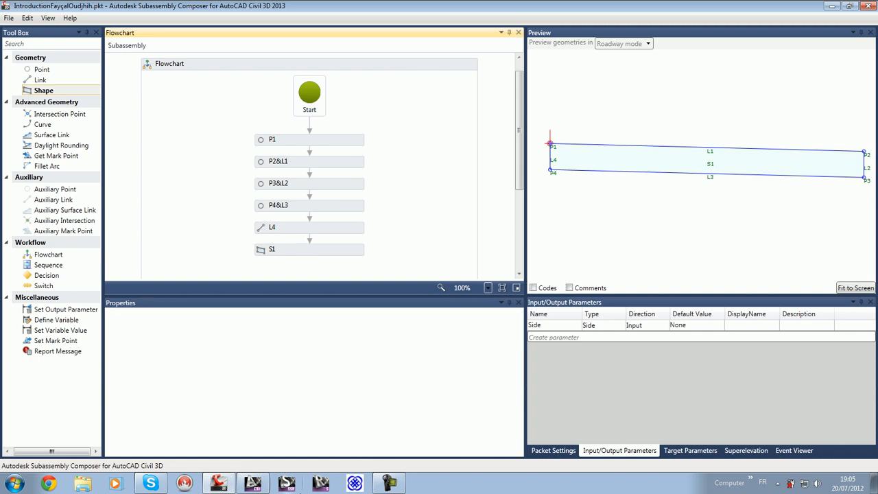
Step: Switch to AutoCAD Civil 3D and close the tool palettes to enlarge the drawing area
left_click(262, 482)
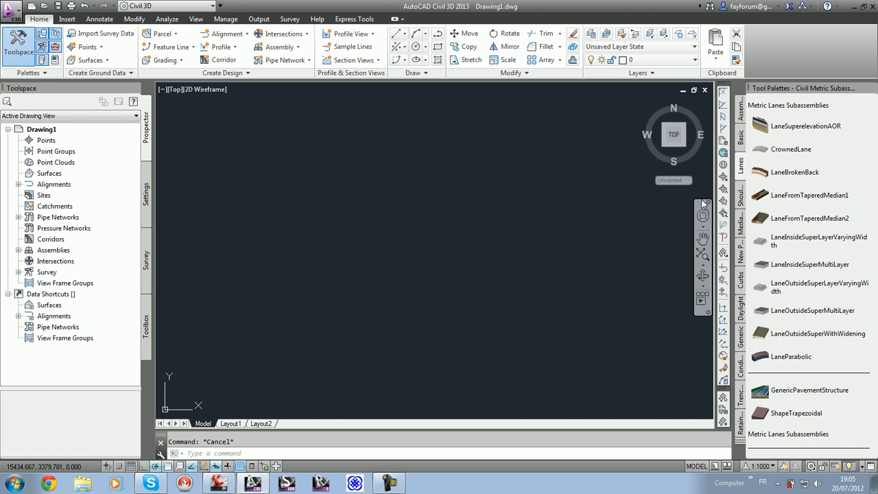
key("ctrl+2")
key("ctrl+3")
key("ctrl+2")
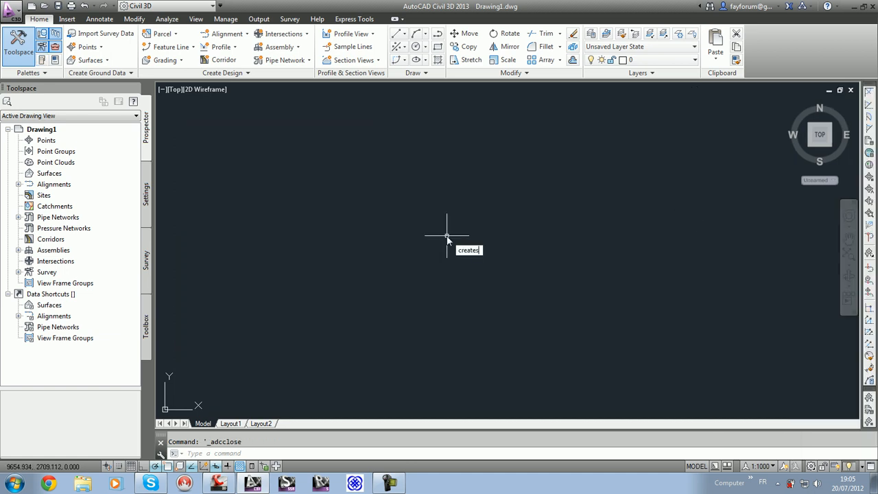
Step: Create a TIN surface with createsurface, naming it EG plus the author's full name before the counter
key("Return")
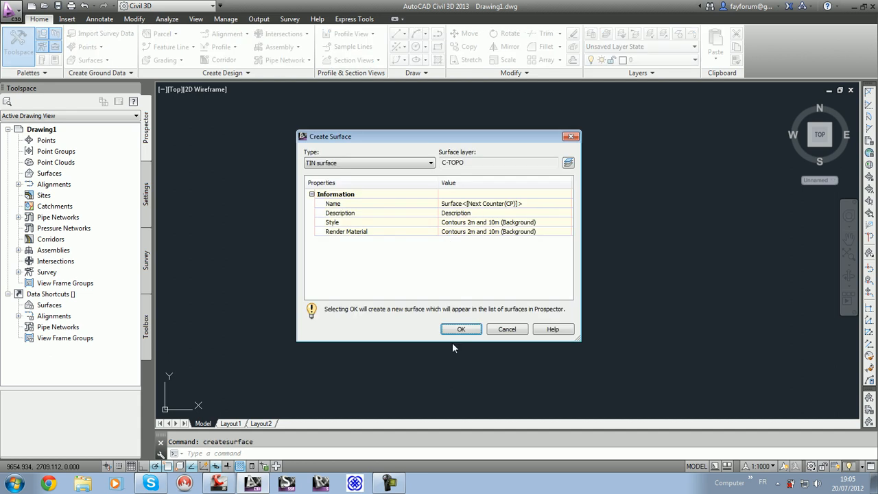
double_click(455, 205)
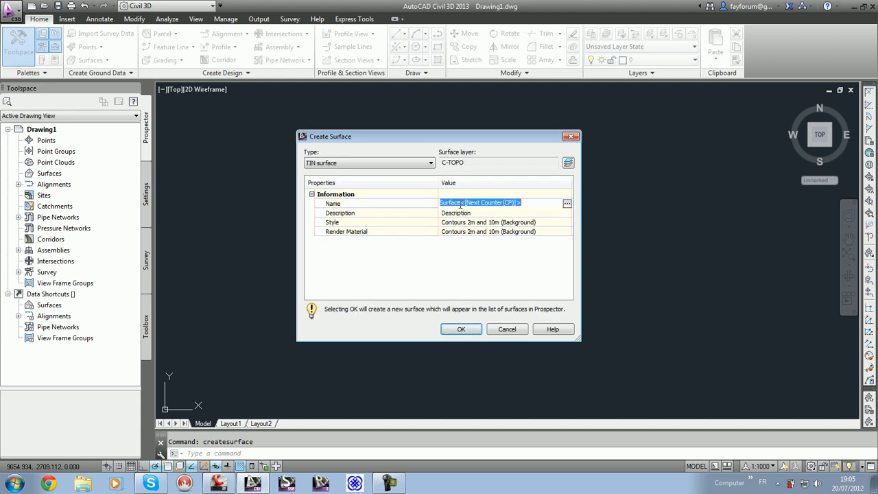
type("EG Oudjhih Fay")
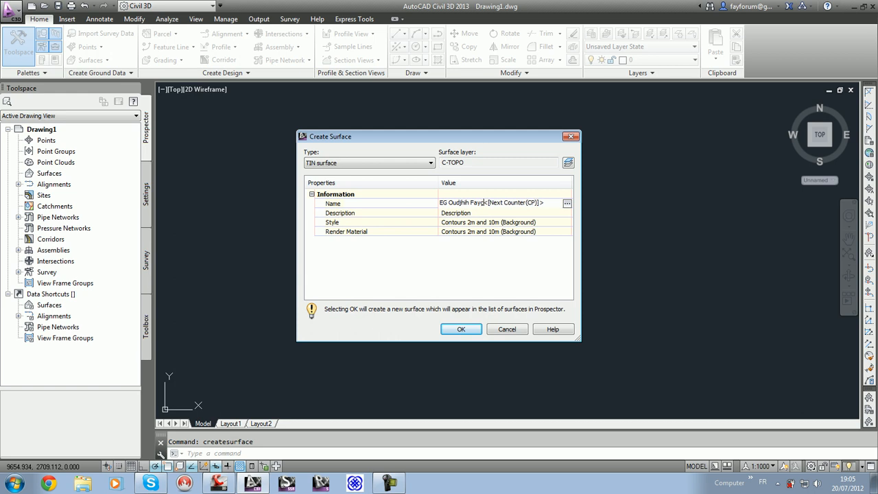
left_click(416, 205)
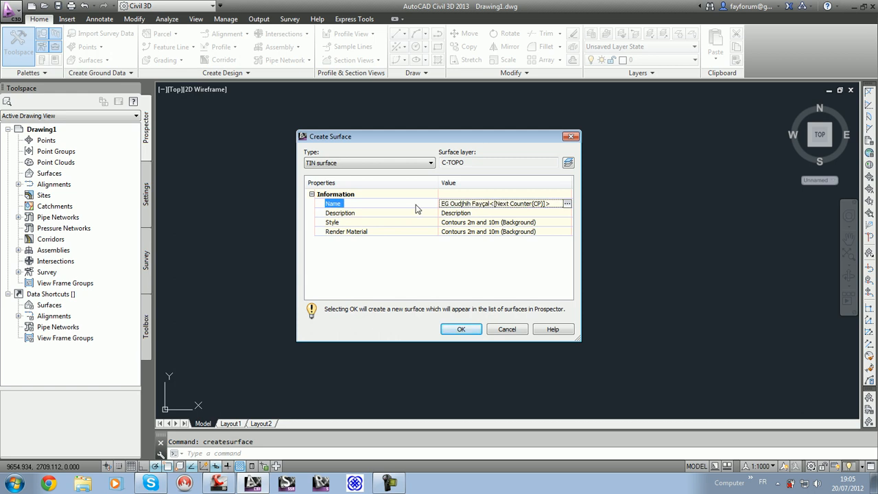
key("Return")
Step: Add the point file xyz.txt to the new surface's definition using the XYZ_Intensity (space delimited) format
left_click(18, 173)
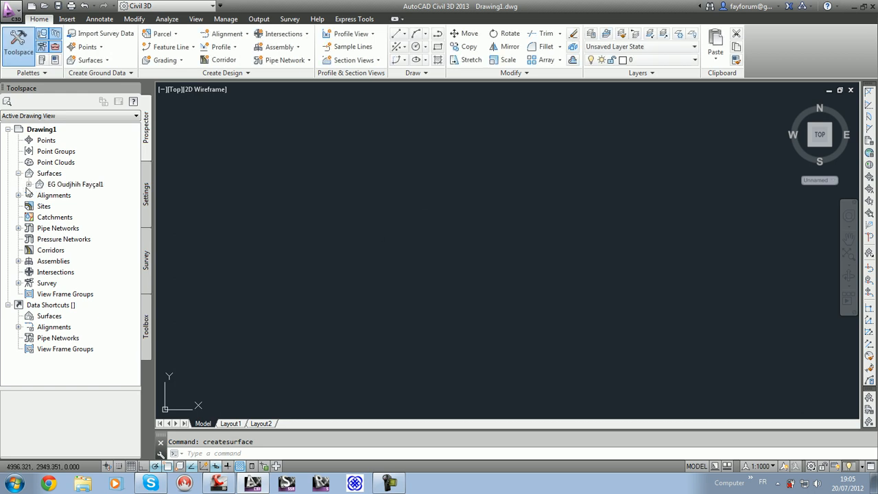
left_click(29, 184)
left_click(39, 217)
right_click(89, 295)
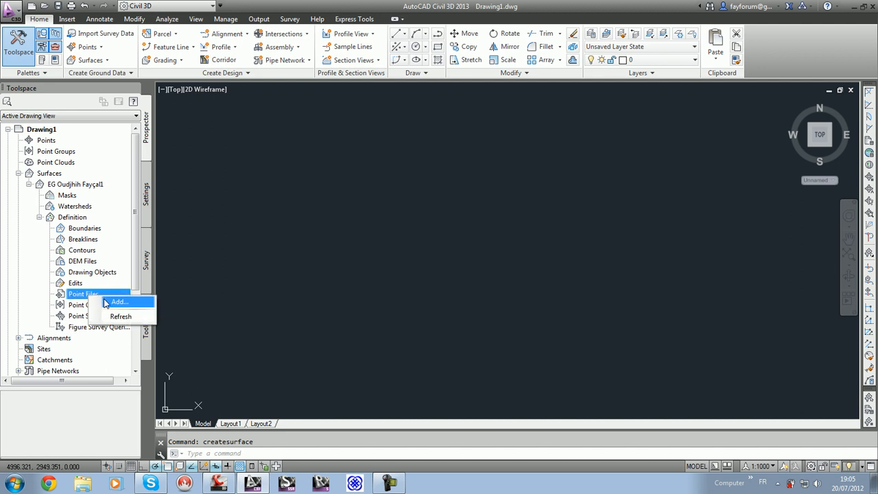
left_click(131, 297)
left_click(536, 111)
type("xyz")
key("Return")
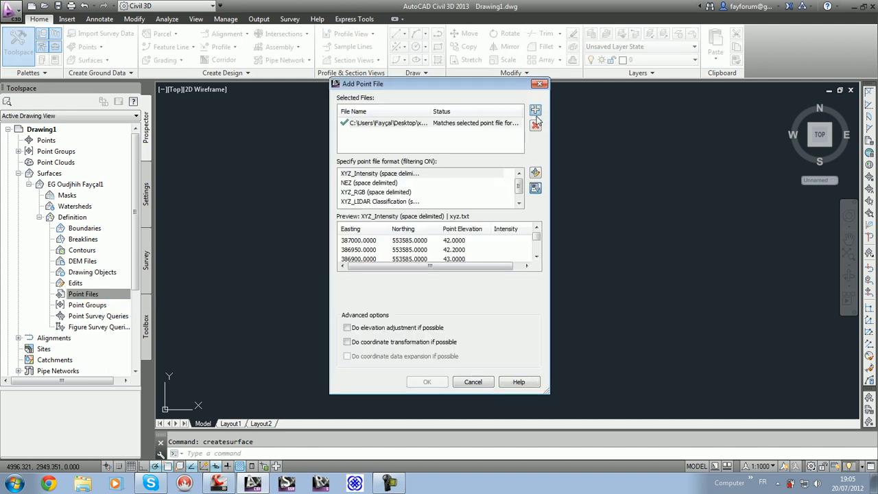
left_click(427, 381)
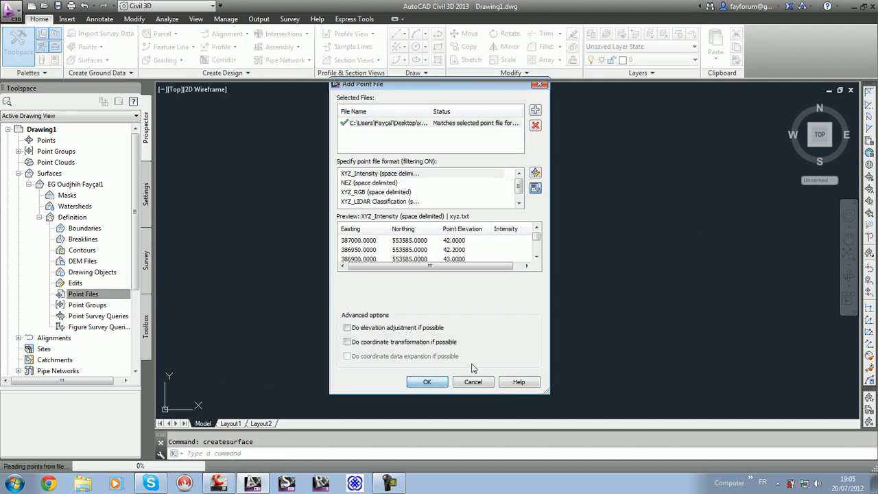
Step: Create an alignment by layout over the new surface, accepting the default alignment properties
type("ze")
key("Return")
middle_click_drag(556, 335, 504, 303)
middle_click_drag(452, 227, 481, 242)
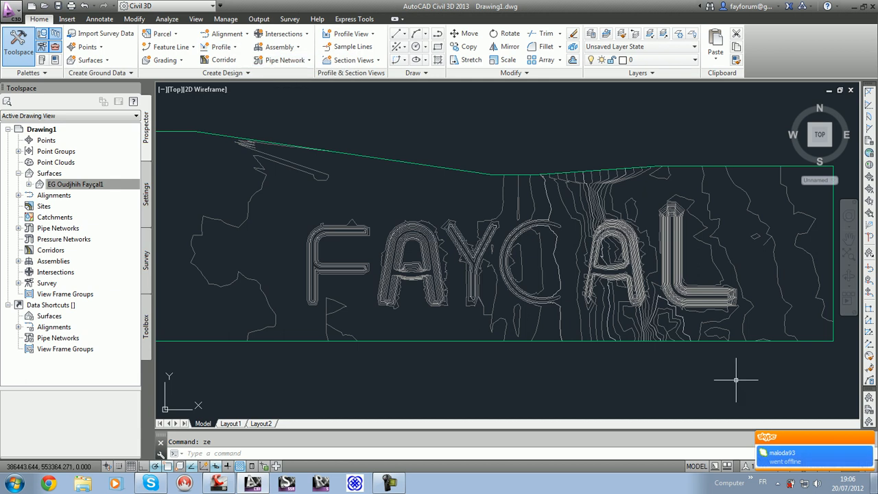
left_click(226, 34)
left_click(246, 51)
left_click(407, 291)
left_click(392, 303)
left_click(401, 394)
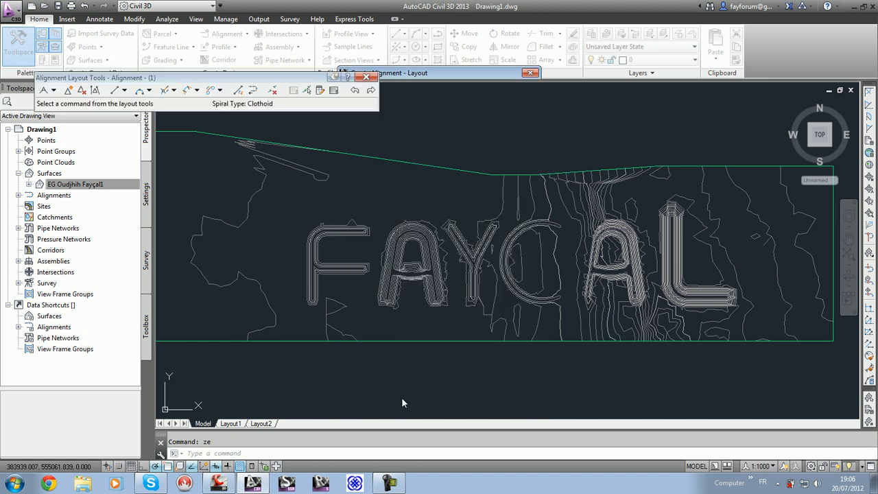
Step: Open the alignment's curve and spiral settings and accept them
left_click(53, 91)
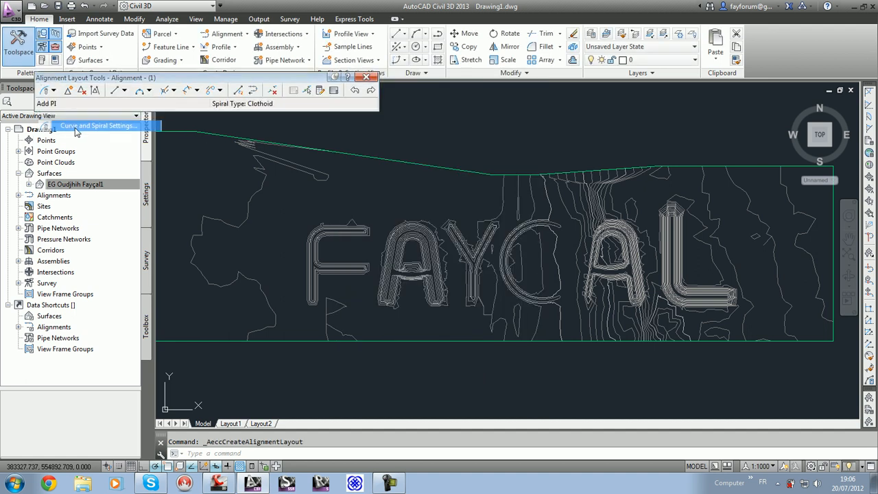
left_click(77, 126)
left_click(420, 301)
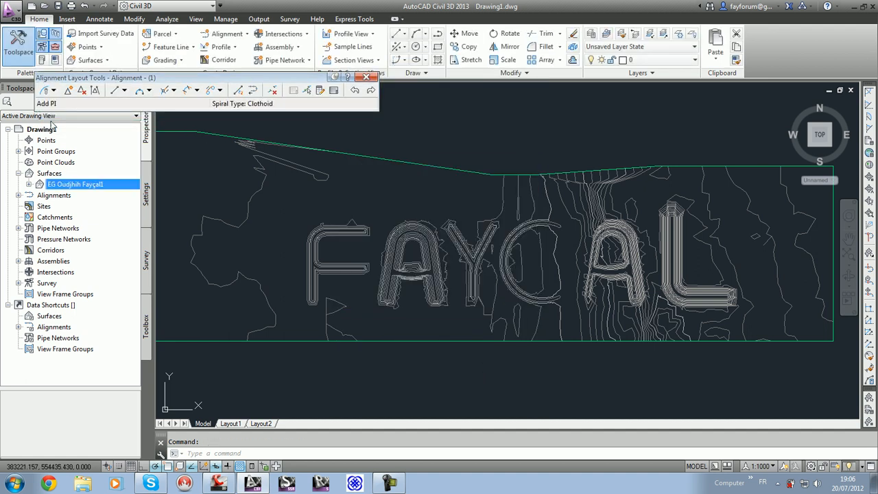
Step: Draw the alignment with Tan-Tan (With Curves) through four points across the F, A, Y and C contours, then close the layout tools
left_click(53, 91)
left_click(96, 115)
left_click(319, 236)
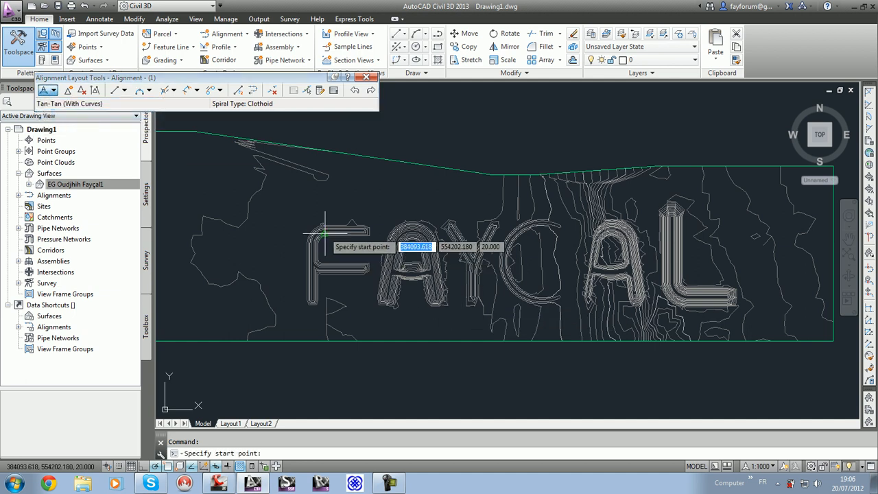
left_click(420, 296)
left_click(564, 237)
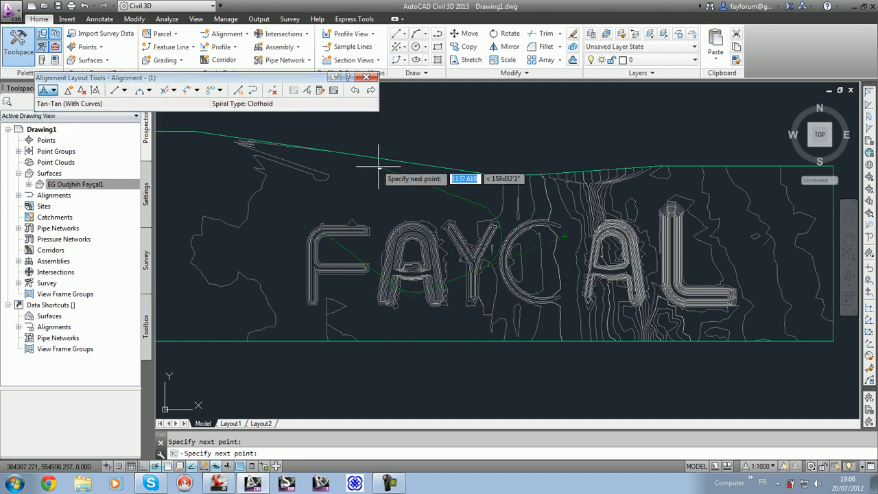
left_click(378, 197)
key("Escape")
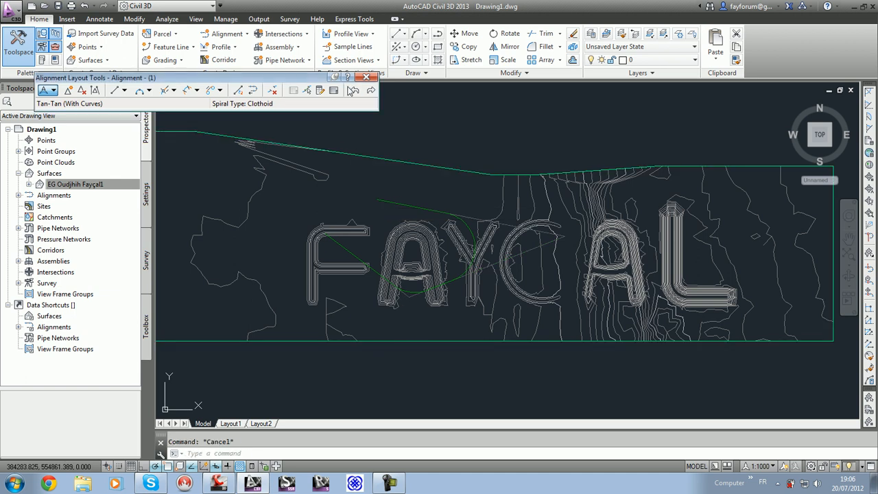
left_click(366, 78)
Step: Create a surface profile of the EG surface along the alignment and place its profile view above the surface
left_click(470, 225)
left_click(486, 33)
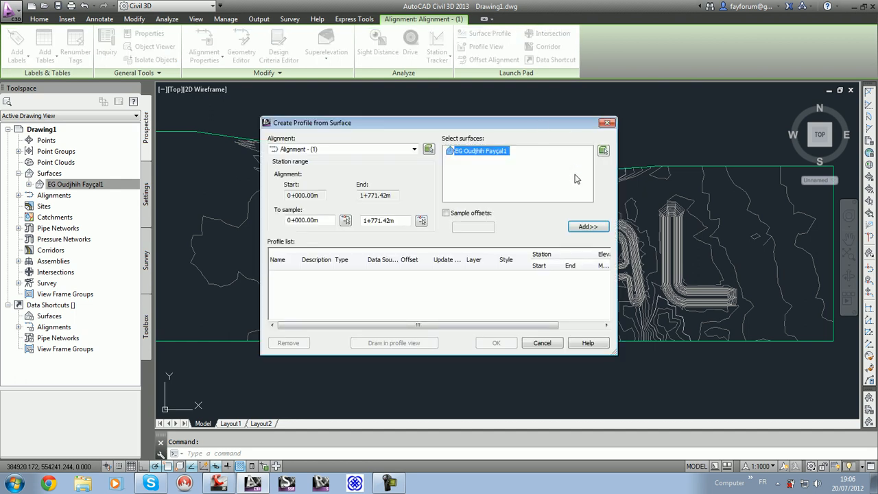
left_click(588, 226)
left_click(394, 343)
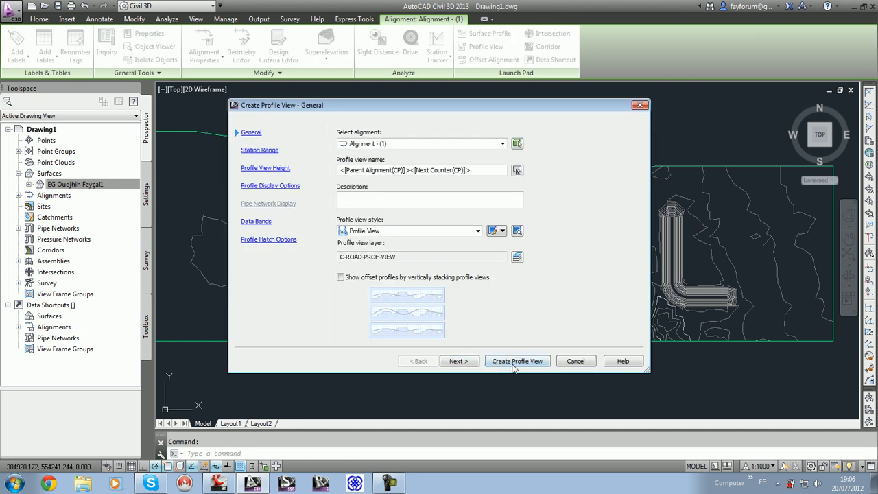
left_click(522, 362)
left_click(407, 142)
Step: Edit the profile view's style to clip both the vertical and the horizontal grid
middle_click_drag(448, 120, 293, 123)
left_click(293, 124)
right_click(293, 124)
left_click(374, 242)
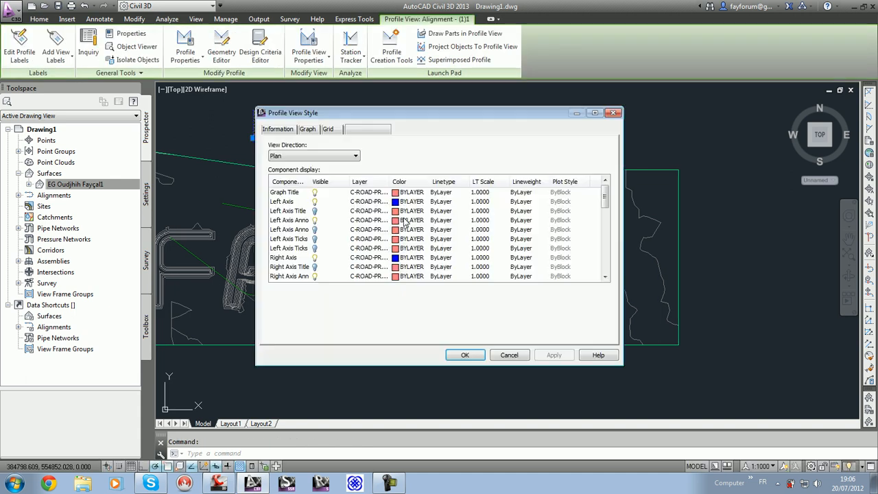
left_click(309, 131)
left_click(332, 132)
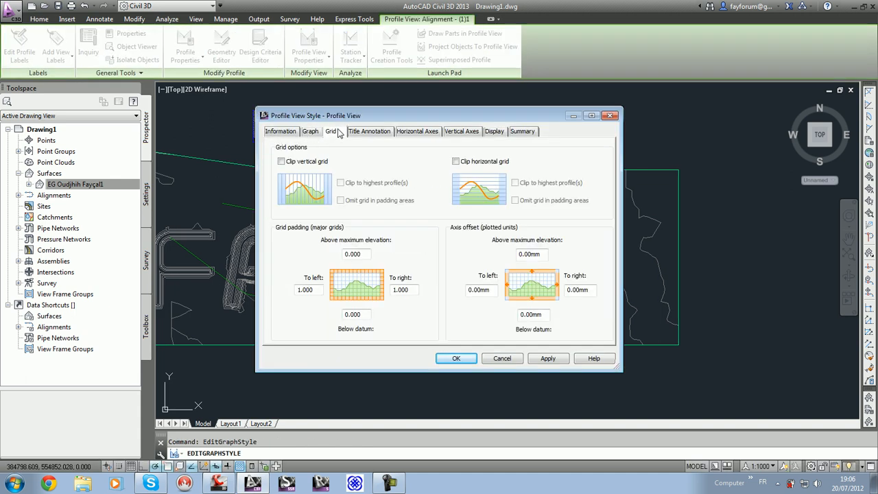
left_click(321, 163)
left_click(457, 162)
Step: Turn off the minor vertical grid in the profile view style's plan display and accept the style
left_click(495, 131)
left_click_drag(608, 194, 607, 268)
left_click(317, 203)
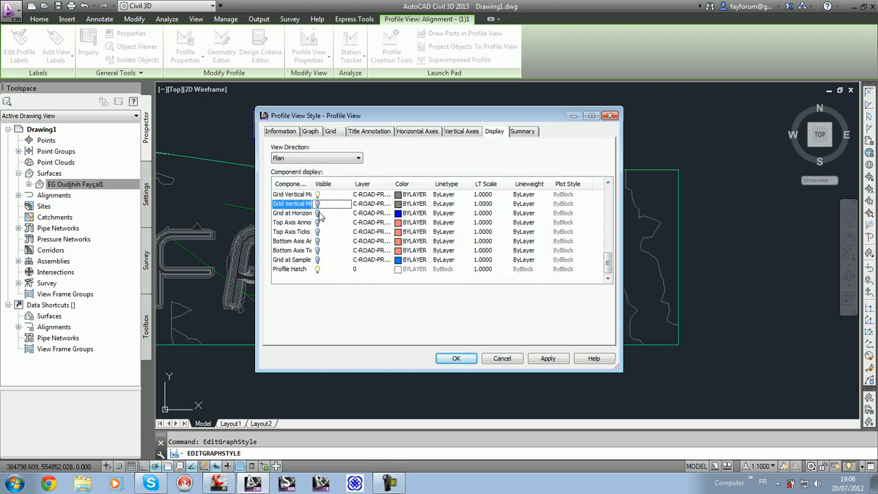
left_click(455, 359)
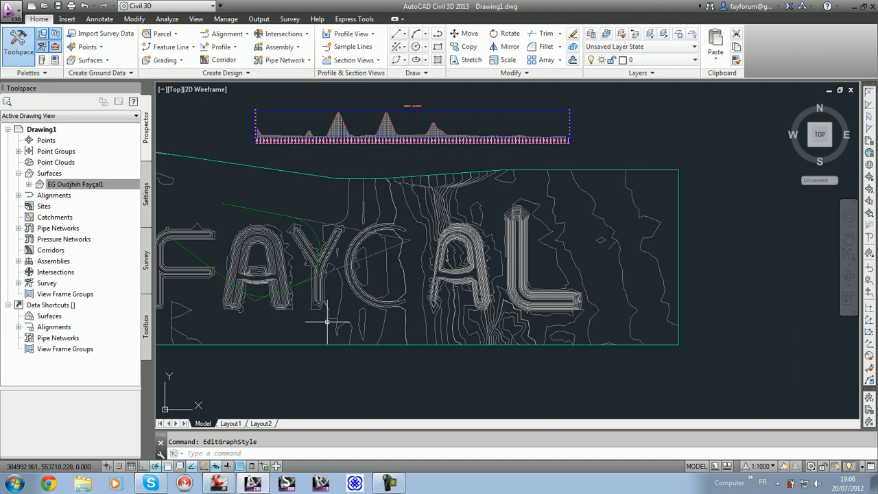
Step: Create a layout profile with default settings on the surface profile's profile view
scroll(335, 177, "down", 1)
left_click(221, 46)
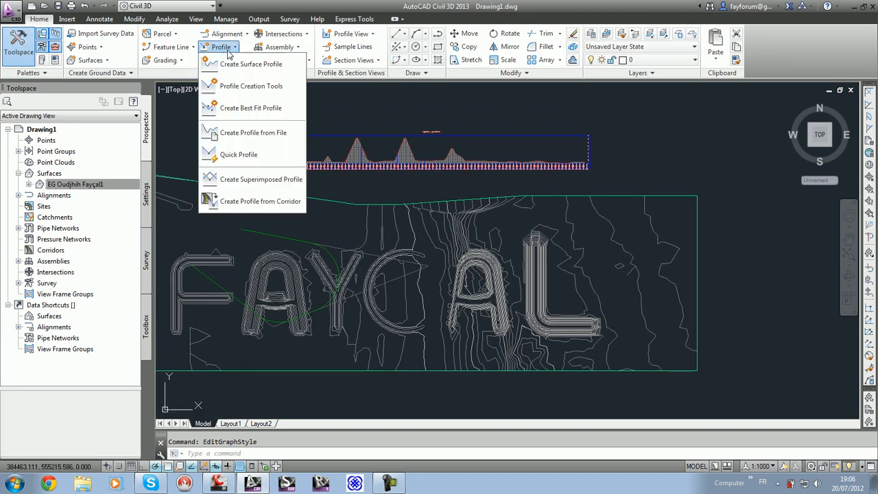
left_click(250, 85)
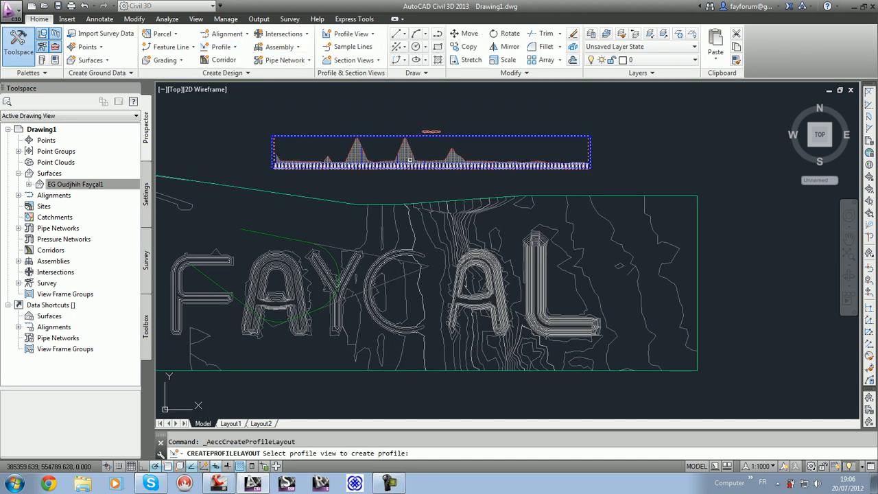
left_click(412, 165)
key("Return")
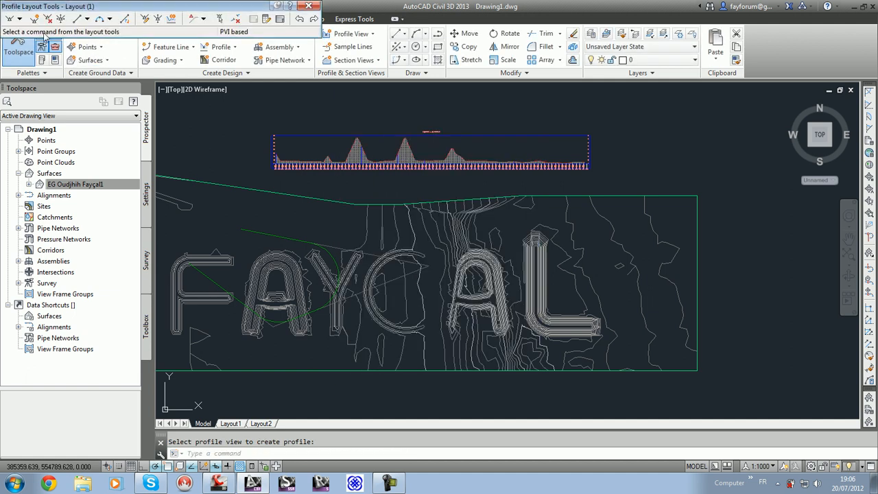
Step: Draw tangents with curves from the ground line's start through a low point before the second main peak and a high point after it to the ground's end
left_click(19, 18)
left_click(66, 43)
scroll(293, 141, "up", 5)
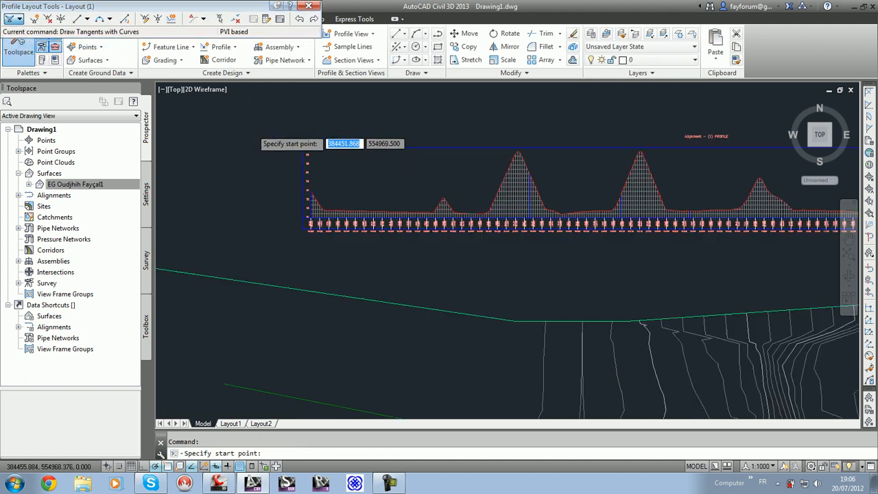
left_click(466, 366)
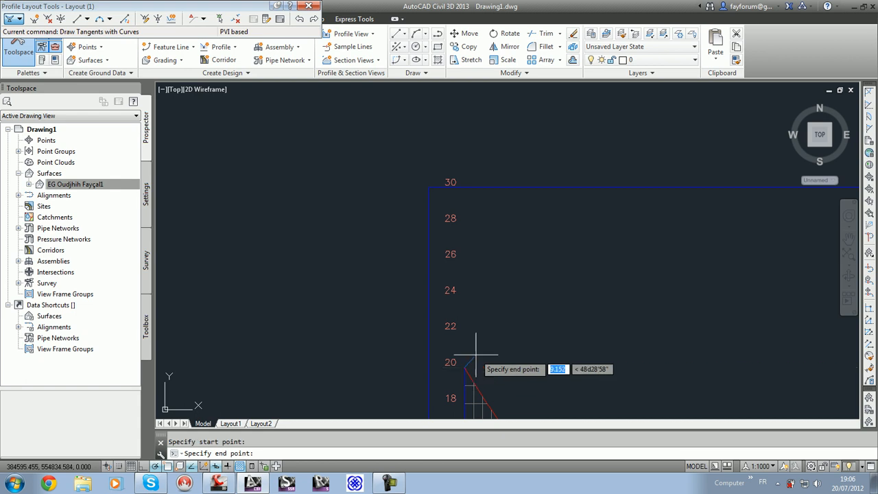
scroll(460, 362, "down", 5)
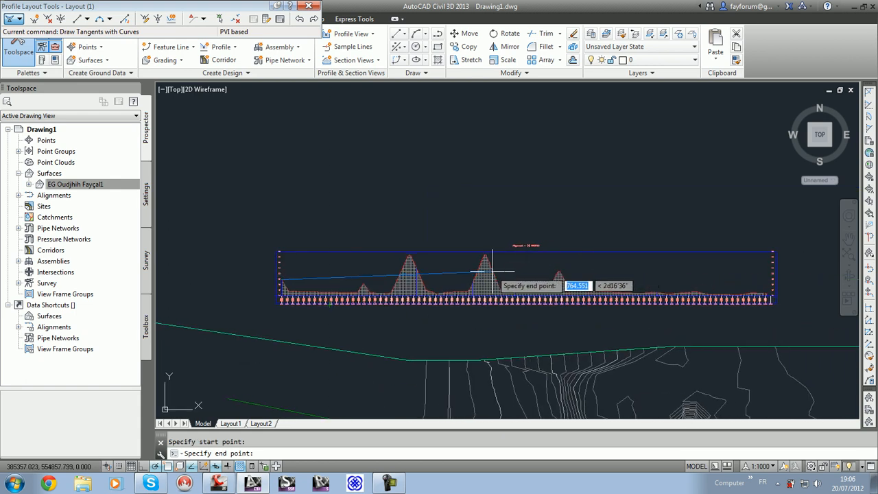
scroll(462, 287, "up", 5)
left_click(468, 315)
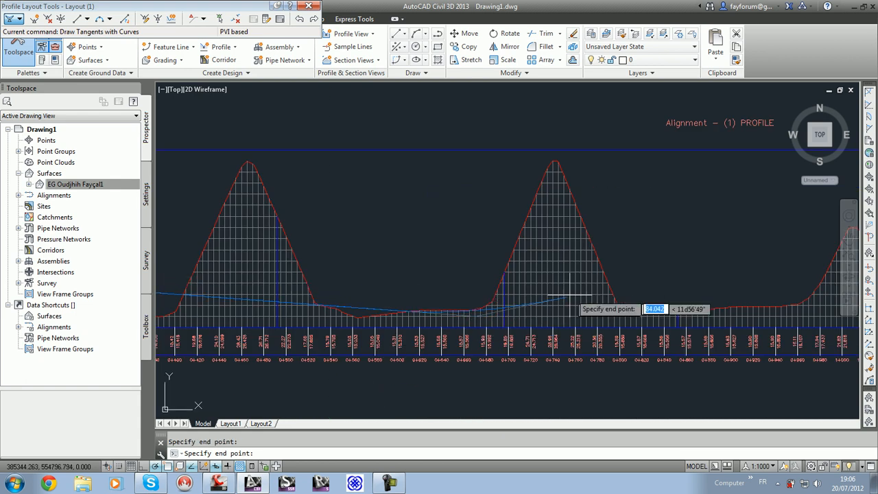
middle_click_drag(671, 214, 116, 215)
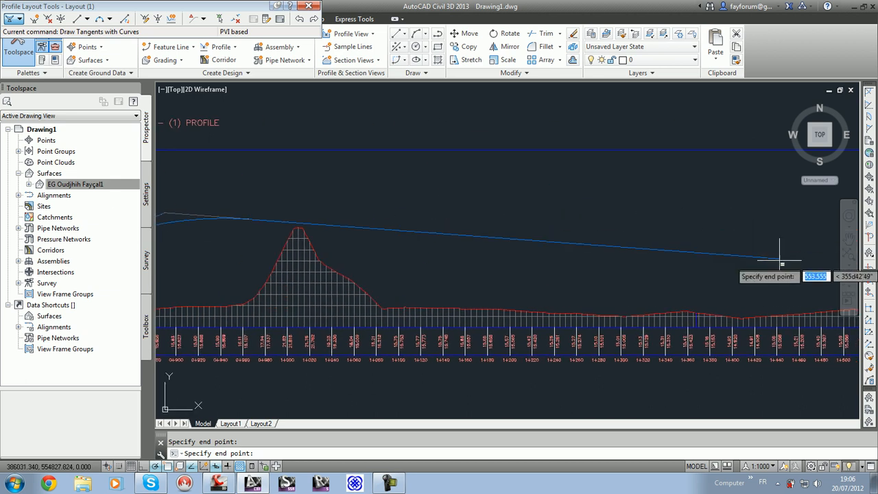
middle_click_drag(779, 256, 453, 263)
middle_click_drag(707, 292, 476, 304)
scroll(480, 316, "up", 8)
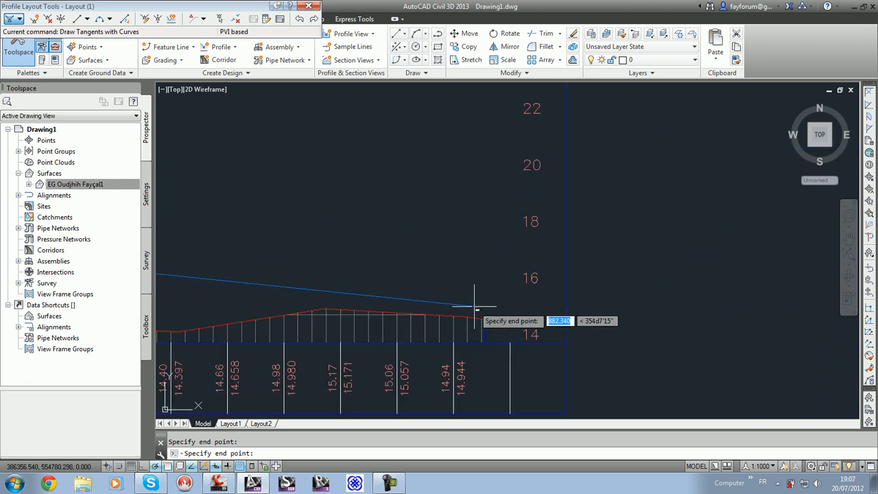
key("Return")
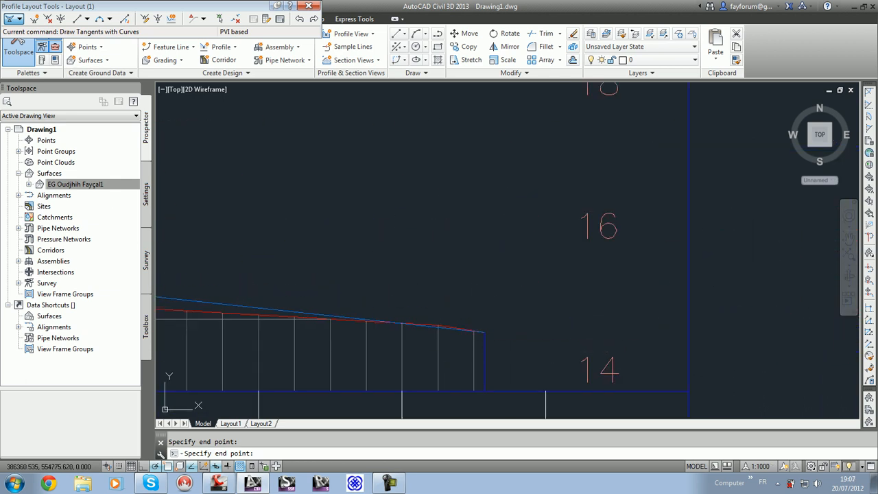
Step: Move the layout profile's low PVI back to about station 0+426, before the first main peak, and leave the profile layout tools
scroll(486, 321, "down", 7)
scroll(485, 321, "down", 4)
scroll(376, 323, "up", 6)
middle_click_drag(384, 324, 509, 327)
left_click(339, 303)
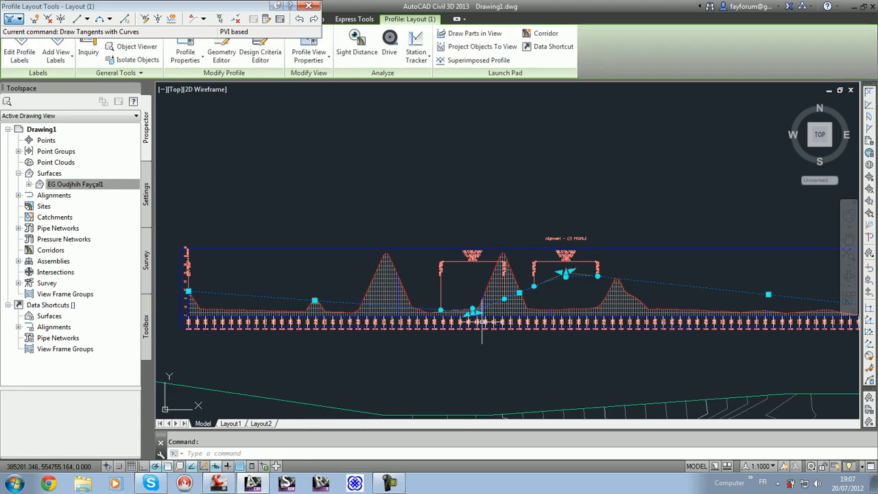
left_click(473, 313)
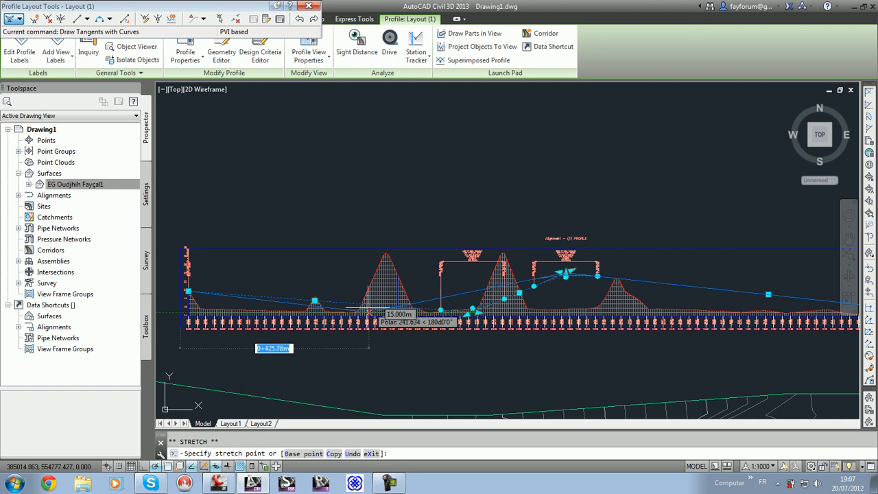
key("Escape")
key("Escape")
Step: Create an assembly of type Other with the Basic style and All Codes code set, placing its baseline between the profile view and the surface
scroll(409, 181, "down", 6)
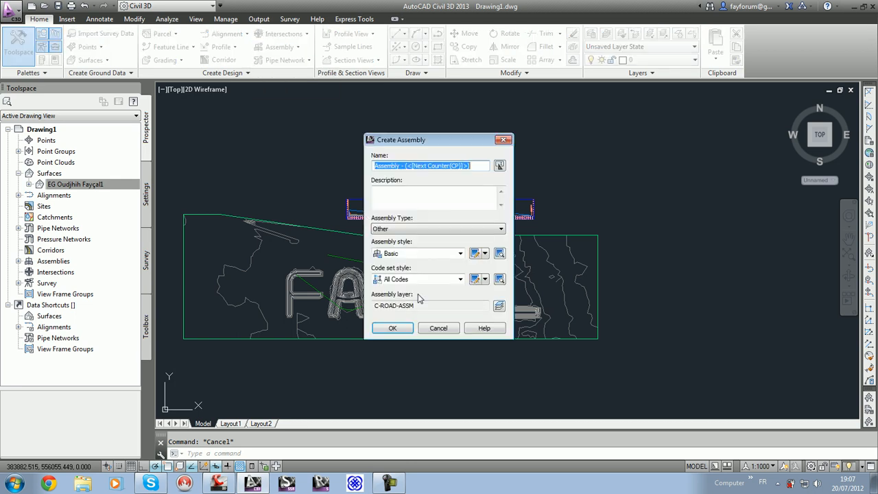
left_click(405, 334)
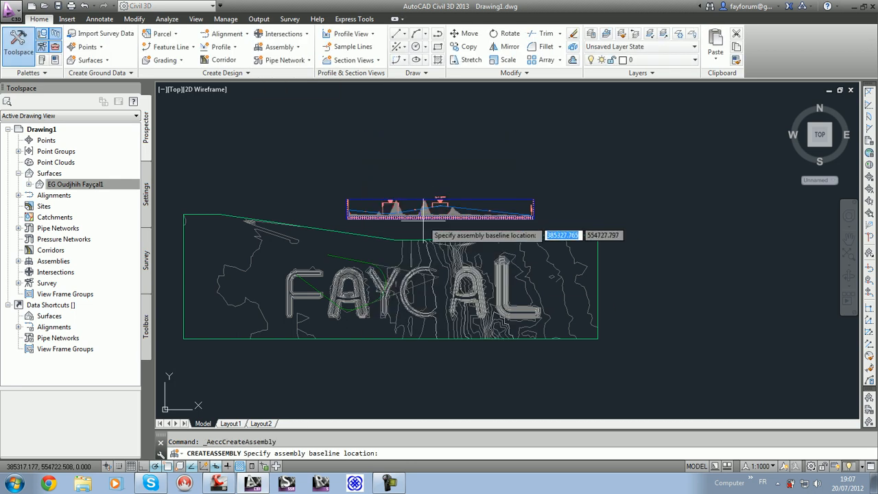
left_click(417, 230)
Step: Import the custom introduction subassembly PKT file from the Desktop into the New Palette tool palette
key("ctrl+3")
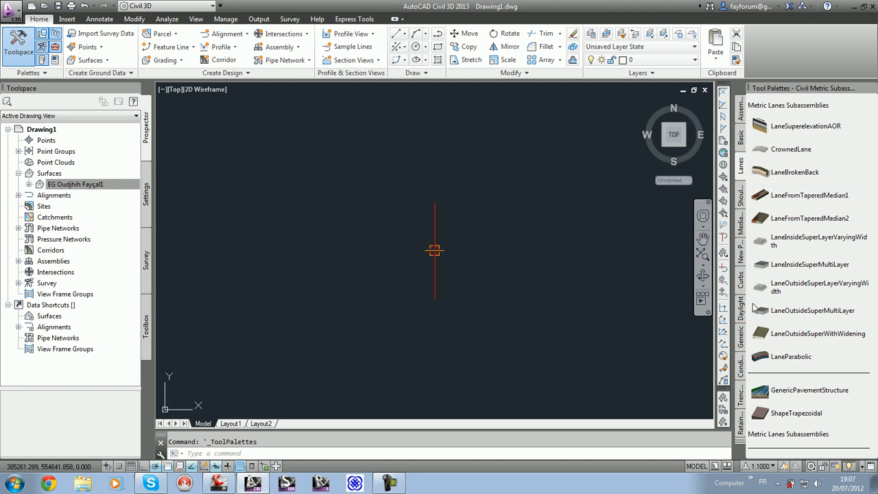
left_click(741, 248)
right_click(742, 248)
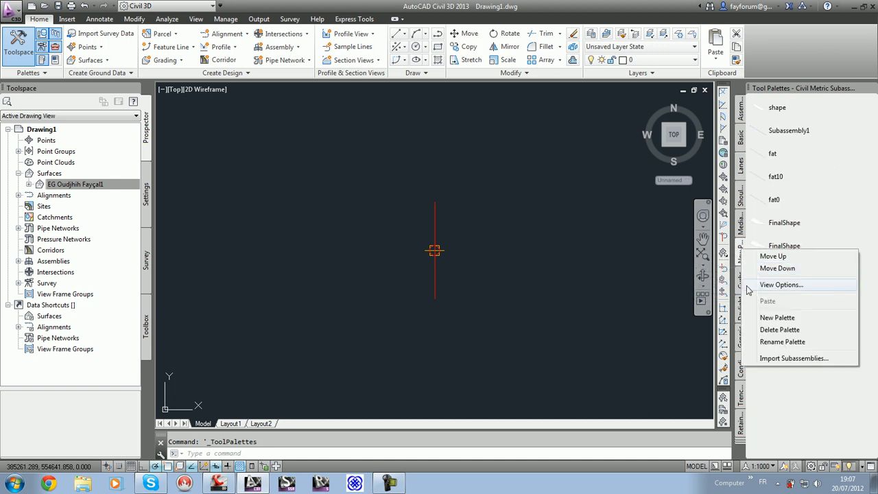
left_click(782, 363)
left_click(535, 208)
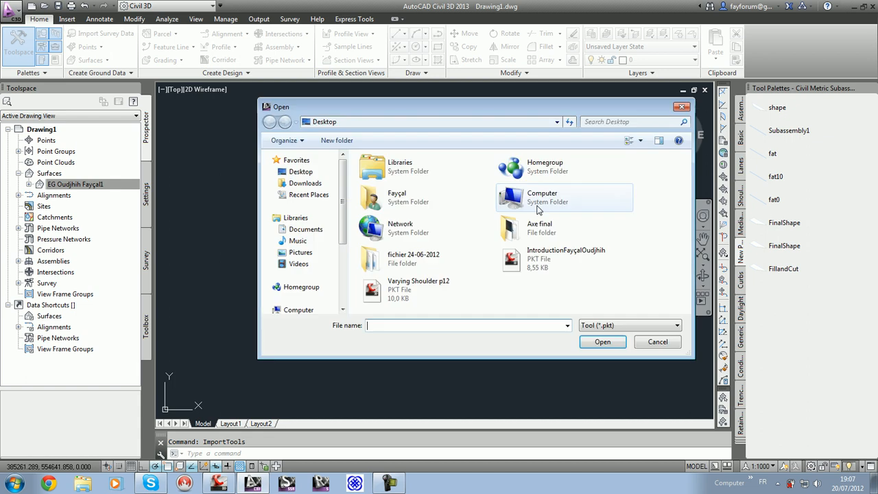
left_click(574, 264)
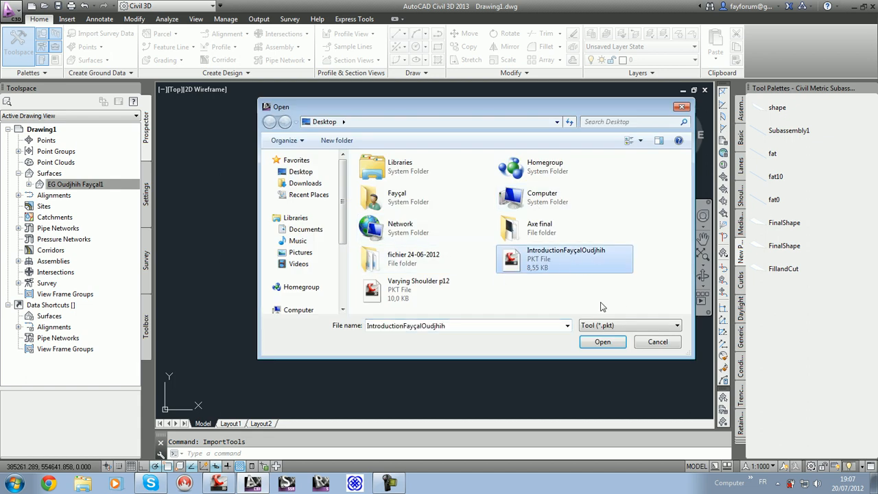
left_click(604, 342)
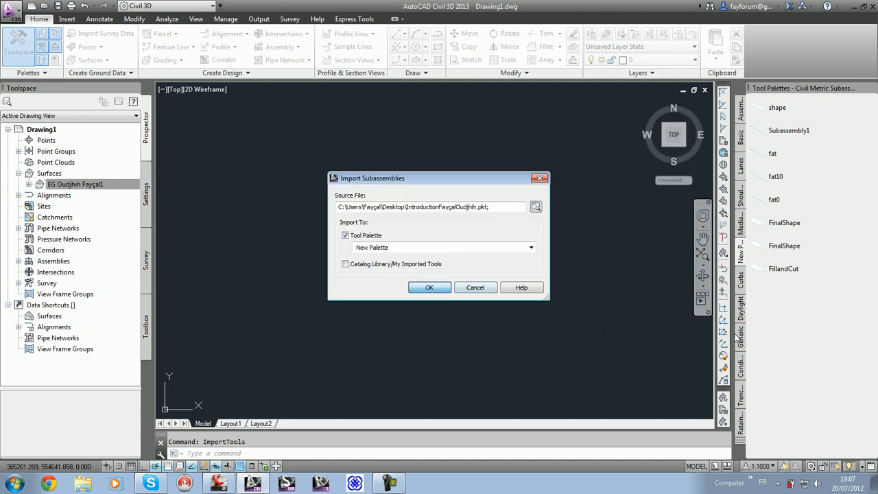
left_click(430, 287)
right_click(765, 302)
left_click(810, 382)
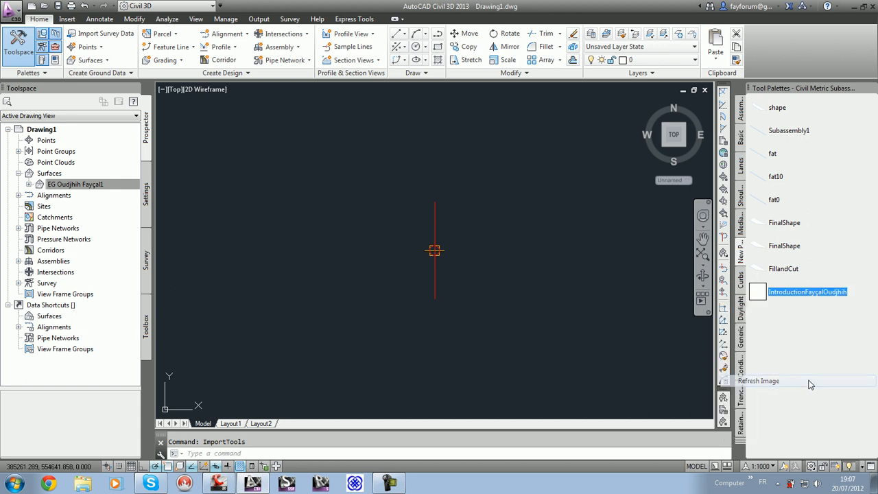
Step: Compare the imported subassembly's properties with the parameters offered by the metric LaneSuperelevationAOR subassembly, without placing either
left_click(772, 296)
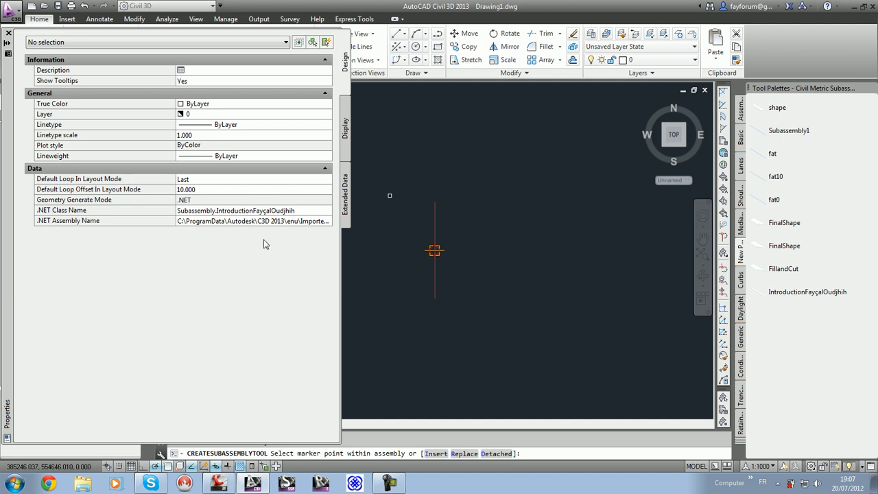
left_click(741, 141)
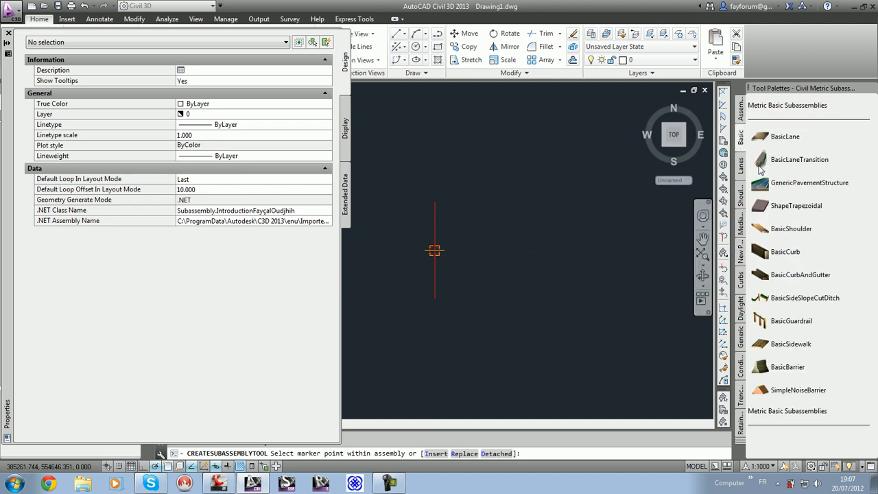
left_click(742, 165)
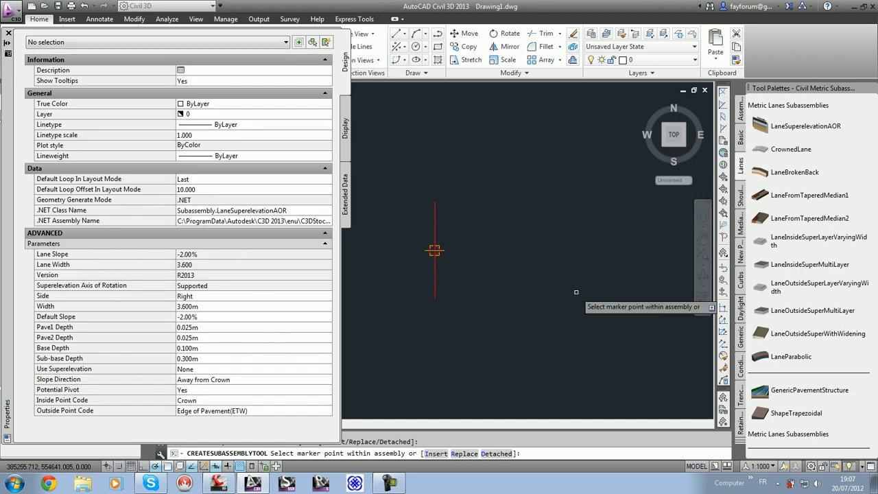
key("Escape")
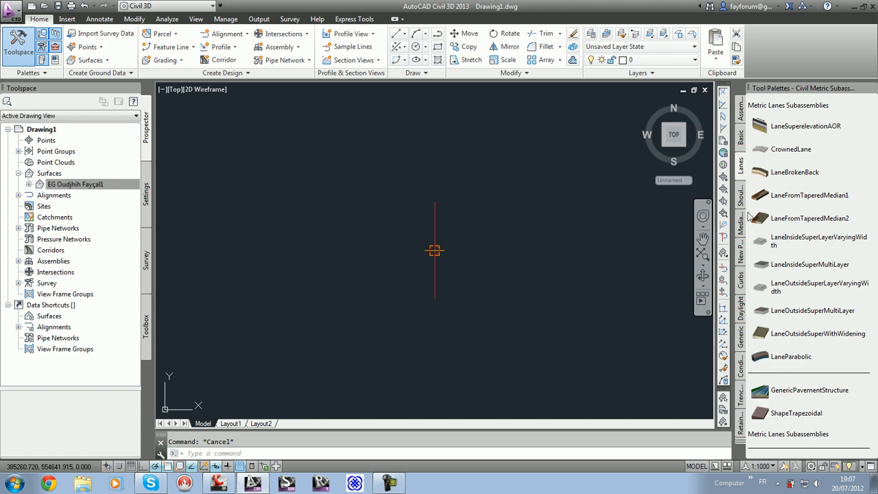
Step: Attach the imported introduction subassembly from New Palette to the assembly's baseline marker
left_click(741, 252)
left_click(772, 293)
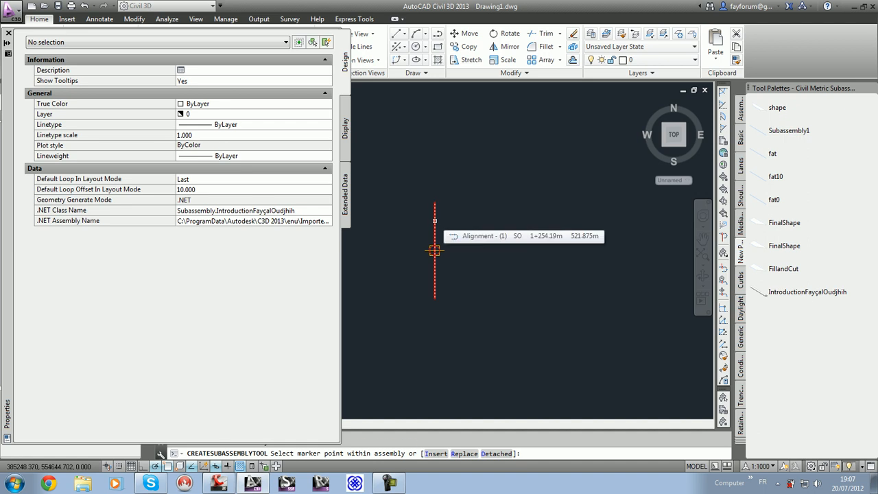
left_click(434, 252)
key("Escape")
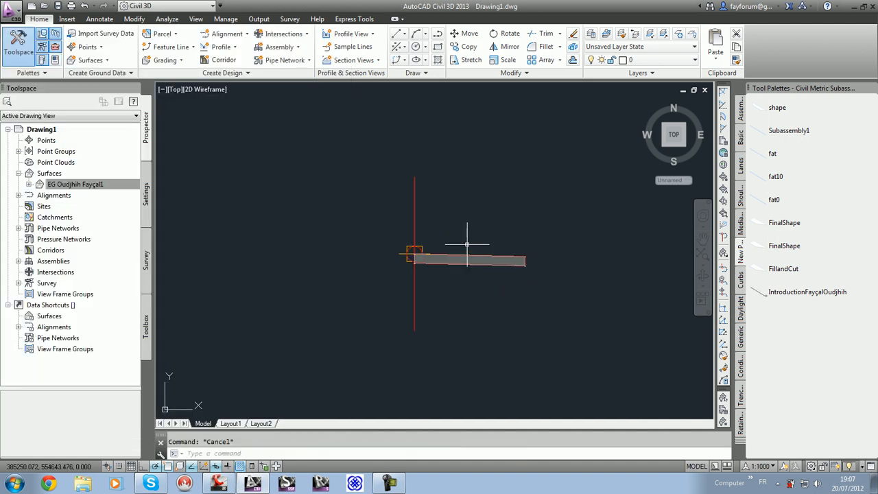
Step: Examine the input and output parameters in the placed subassembly's properties and close them without changes
scroll(481, 281, "up", 2)
scroll(644, 317, "up", 2)
left_click(643, 317)
left_click(447, 236)
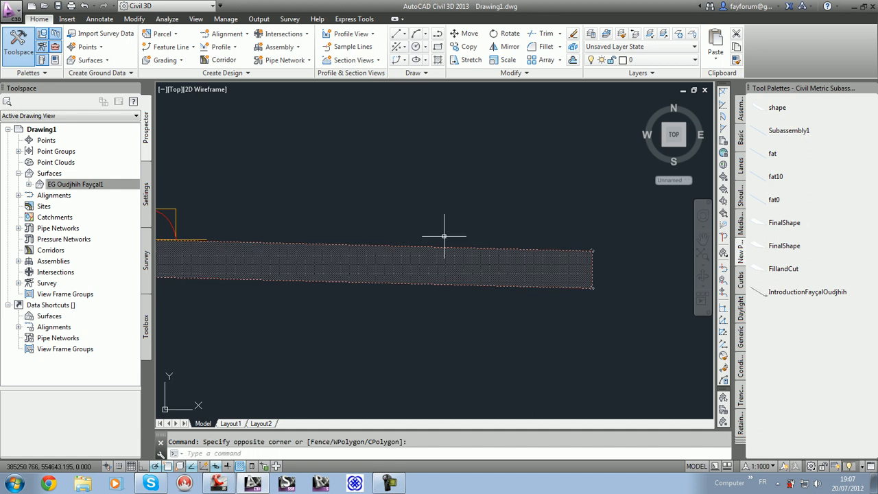
left_click(98, 49)
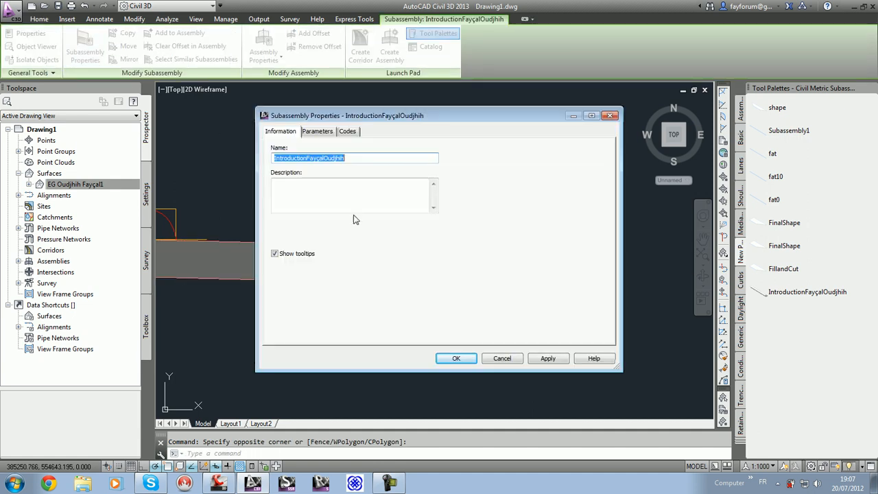
left_click(319, 133)
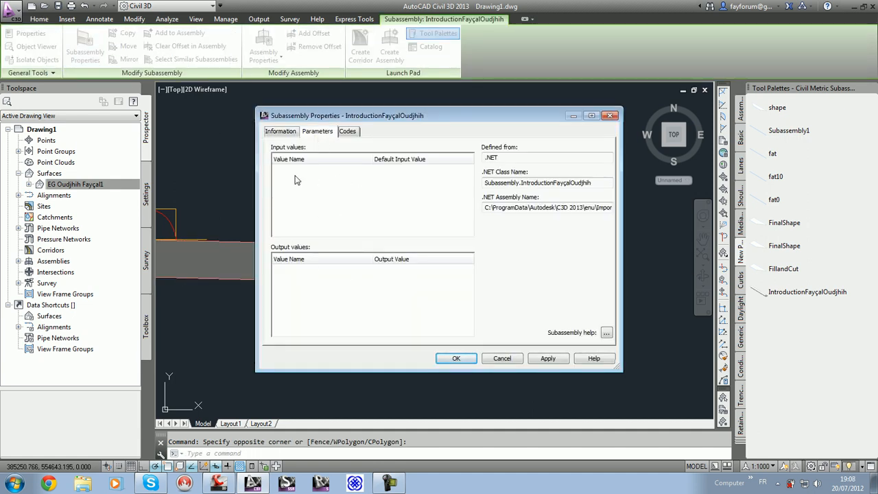
left_click(503, 359)
Step: Clear the subassembly selection and regenerate the drawing with REGEN
scroll(366, 308, "down", 3)
scroll(367, 318, "up", 8)
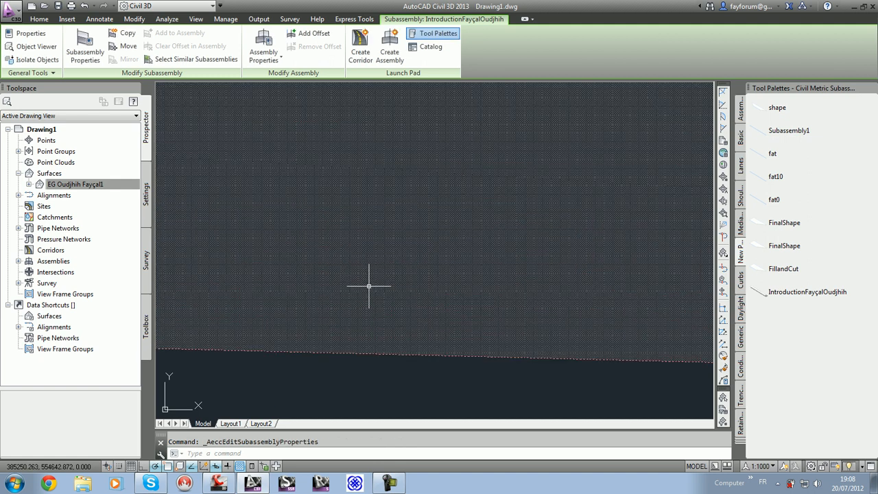
key("Escape")
scroll(375, 351, "down", 5)
left_click(396, 255)
key("Escape")
key("Escape")
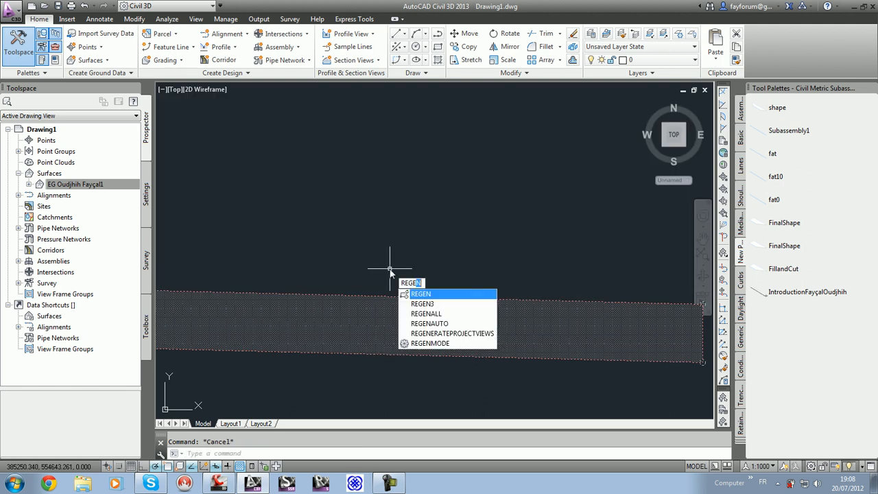
key("Return")
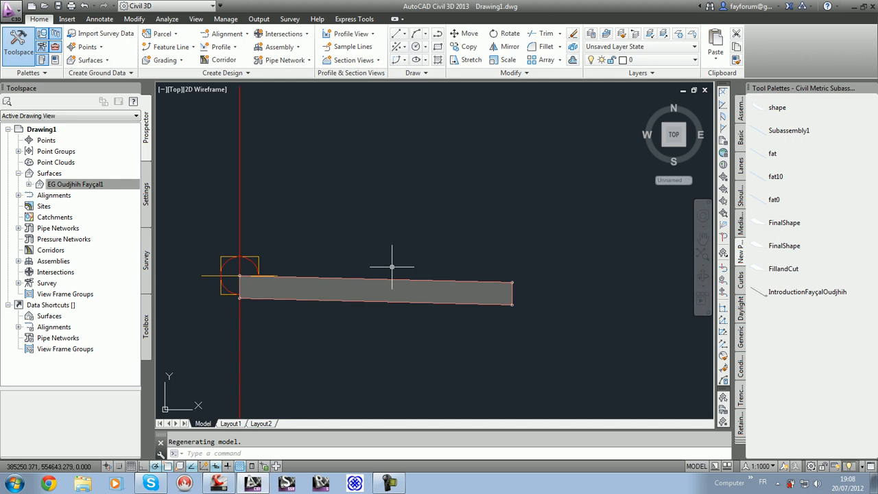
Step: Hide the tool palettes and check whether the placed subassembly can be mirrored, leaving it unselected
key("ctrl+3")
scroll(498, 298, "down", 4)
scroll(402, 294, "up", 5)
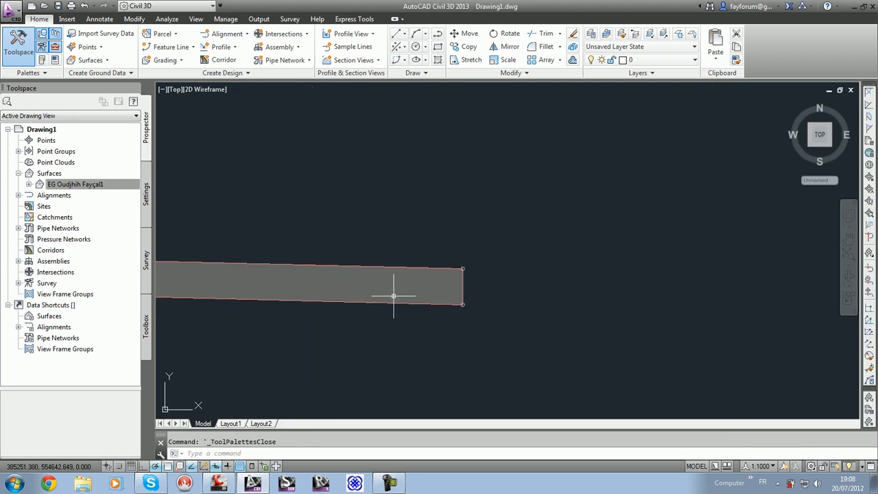
scroll(587, 282, "down", 2)
scroll(570, 282, "down", 2)
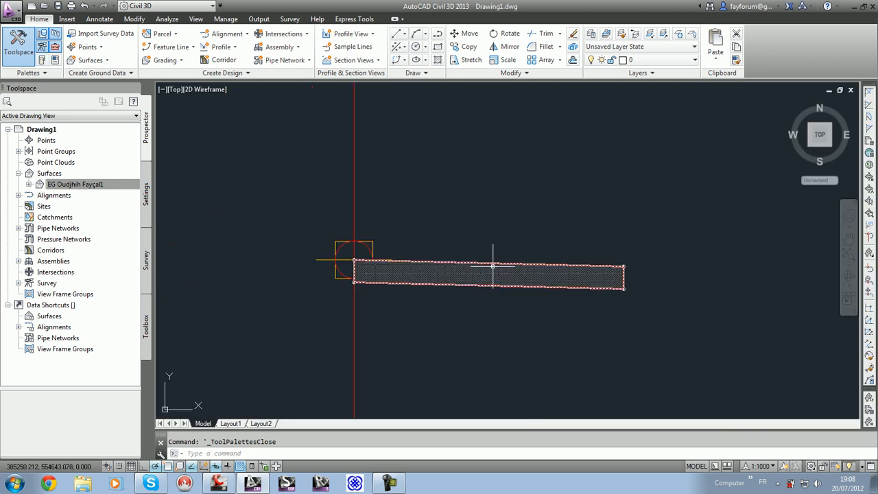
left_click(465, 278)
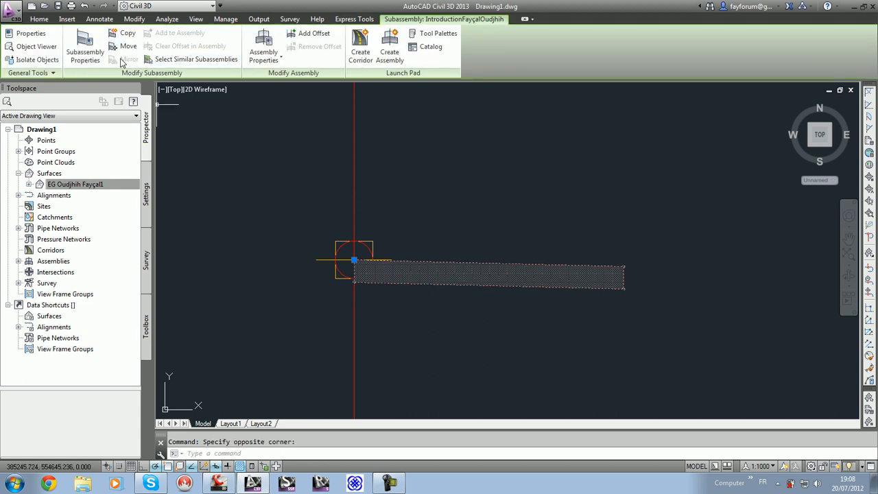
key("Escape")
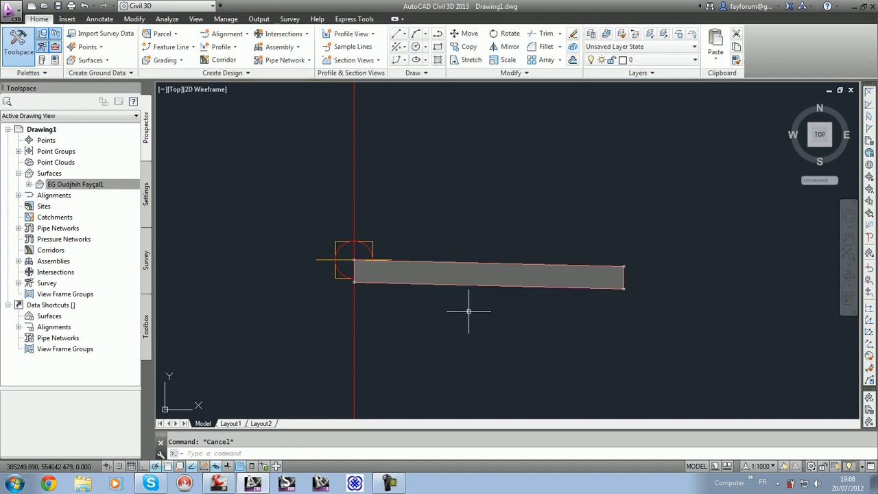
Step: Delete the introduction subassembly from the assembly, keeping the baseline marker
left_click(523, 334)
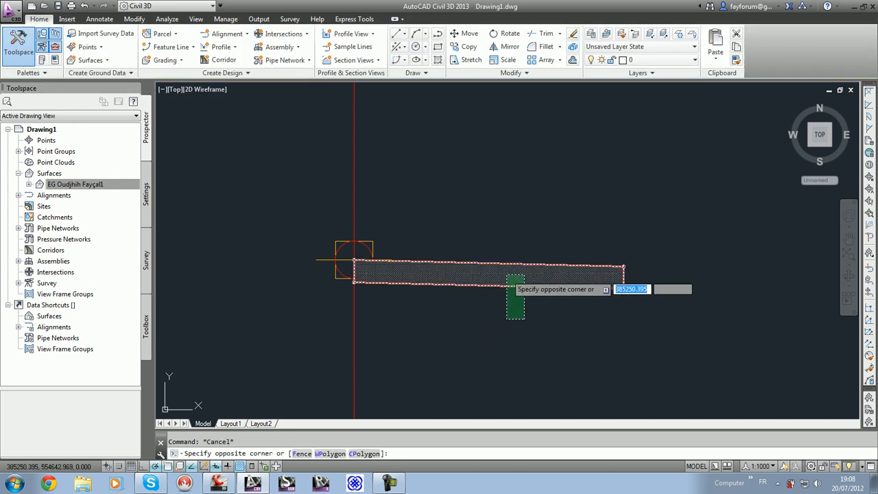
left_click(507, 276)
key("Delete")
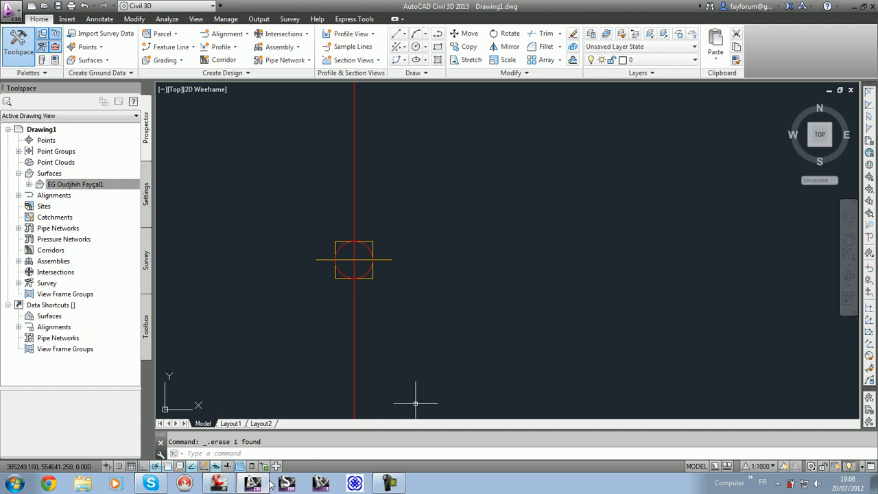
Step: Switch to Subassembly Composer and set the Side input parameter's default value to Right
left_click(220, 483)
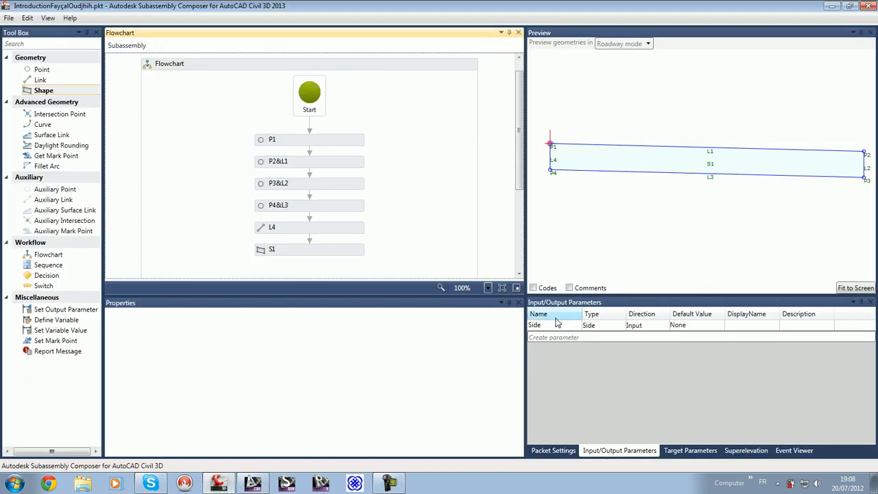
left_click(683, 450)
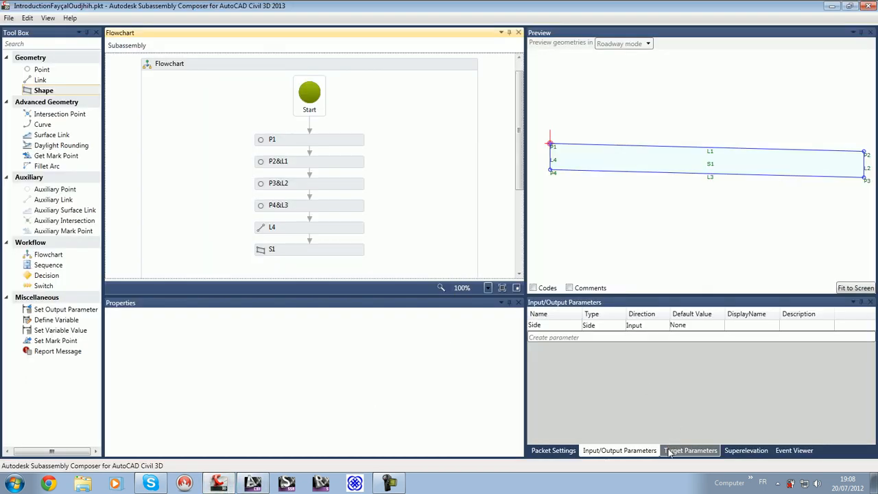
left_click(621, 451)
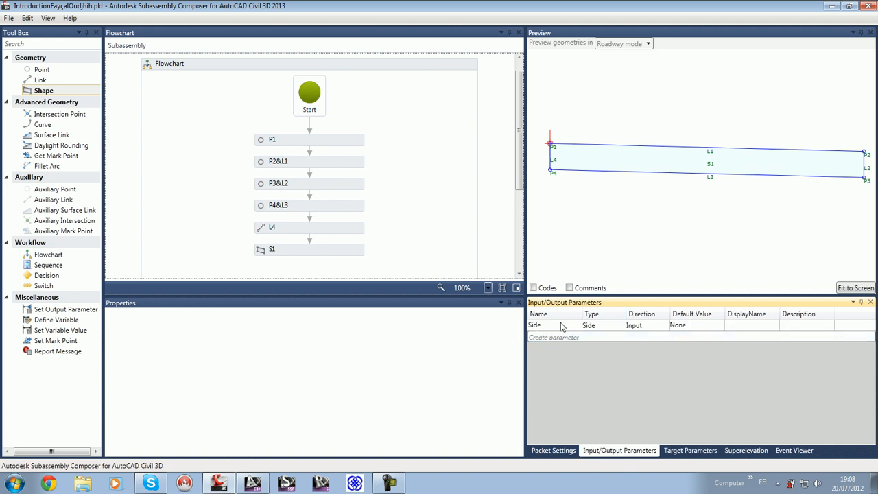
left_click(688, 326)
left_click(689, 326)
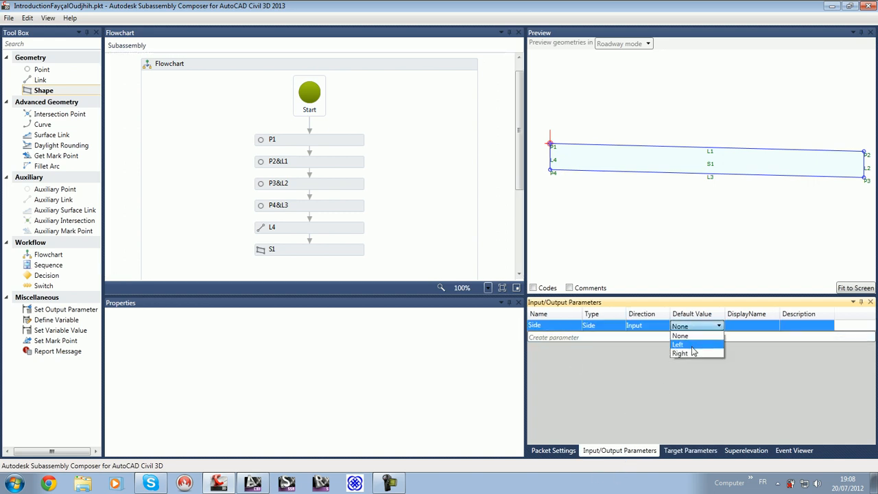
left_click(695, 355)
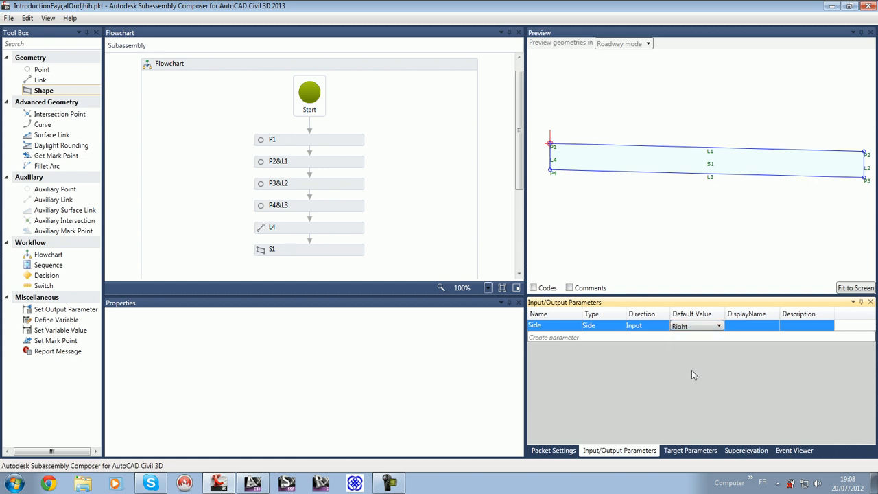
left_click(456, 251)
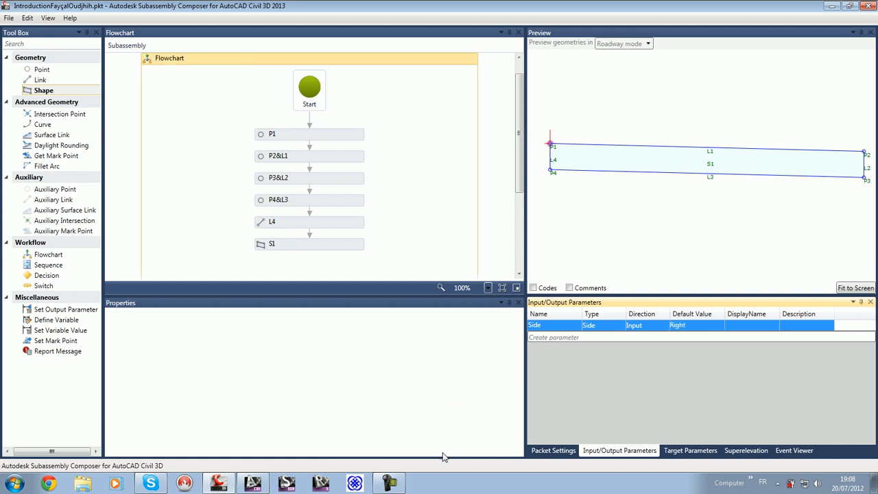
Step: Switch to Civil 3D, show the tool palettes and delete the outdated introduction subassembly tool from New Palette
left_click(253, 483)
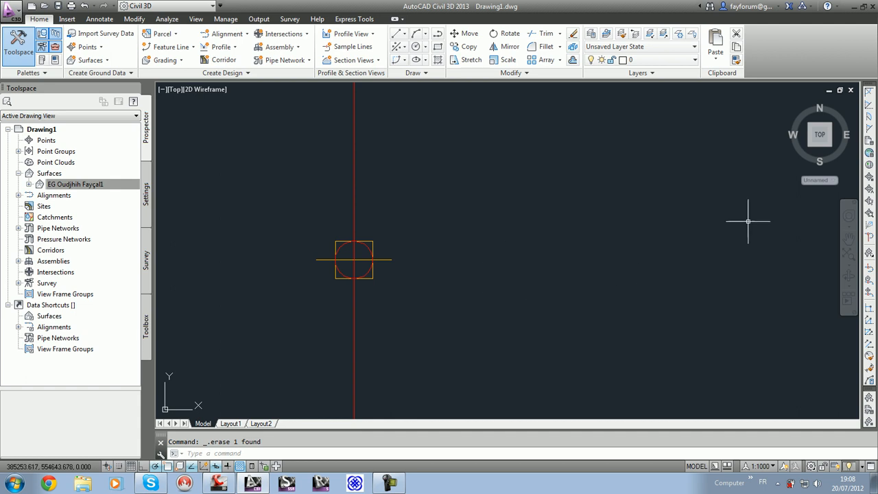
key("ctrl+3")
right_click(763, 293)
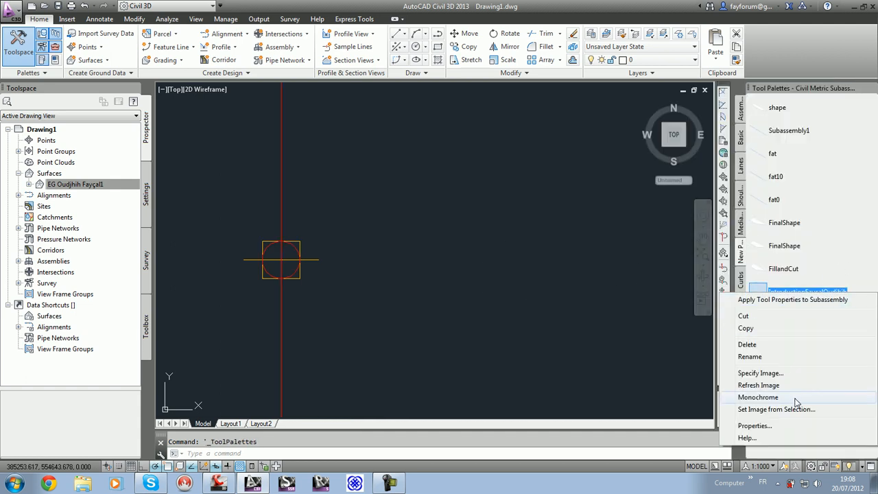
left_click(796, 346)
left_click(494, 269)
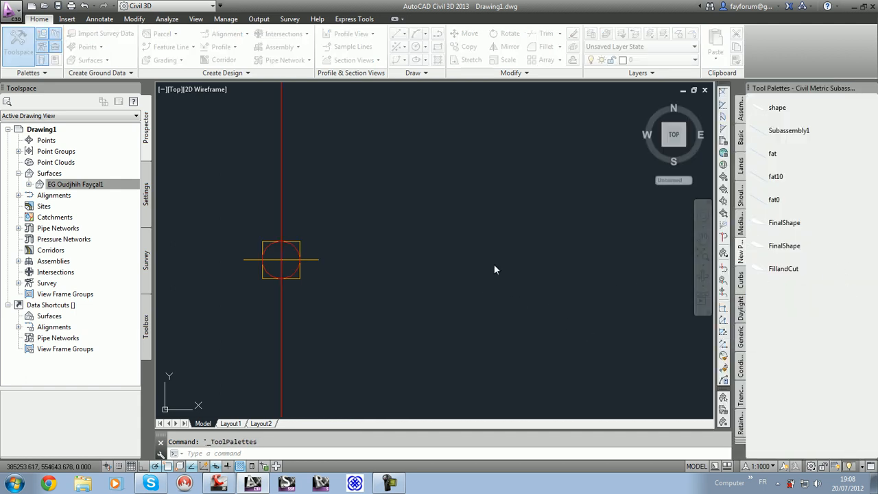
Step: Import the updated introduction subassembly PKT file from the Desktop into New Palette and refresh its tool image
right_click(742, 249)
left_click(762, 355)
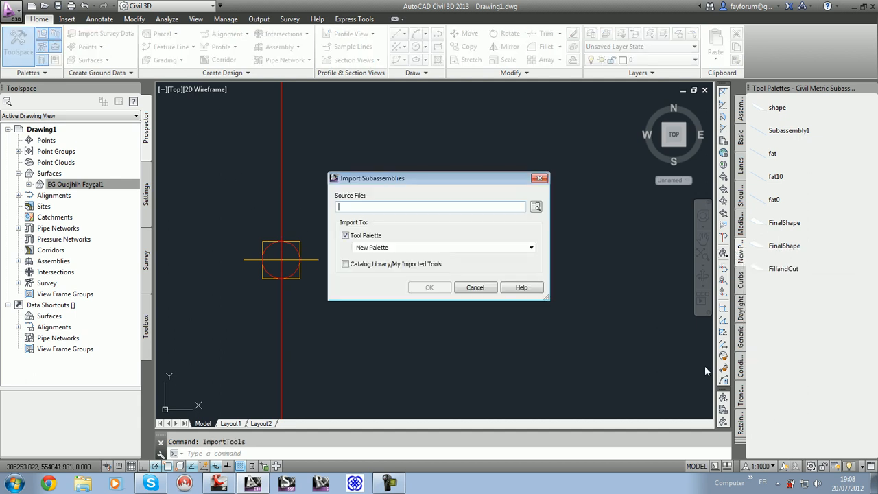
left_click(536, 206)
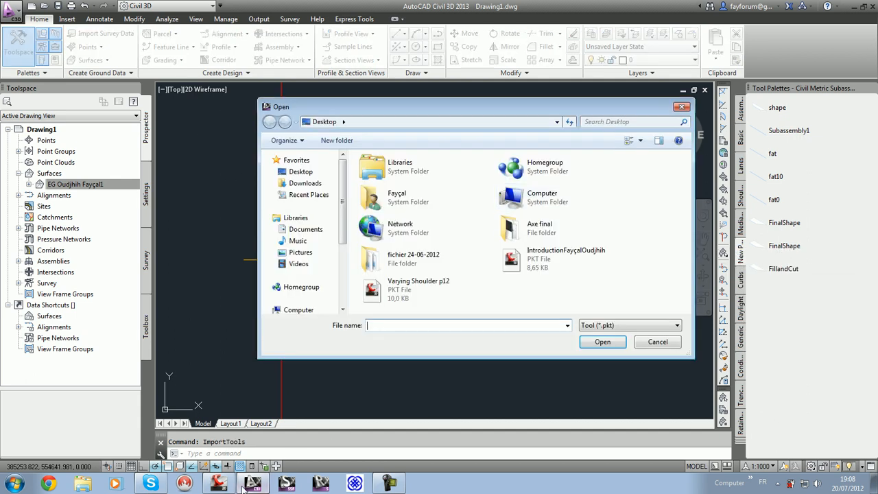
left_click(218, 483)
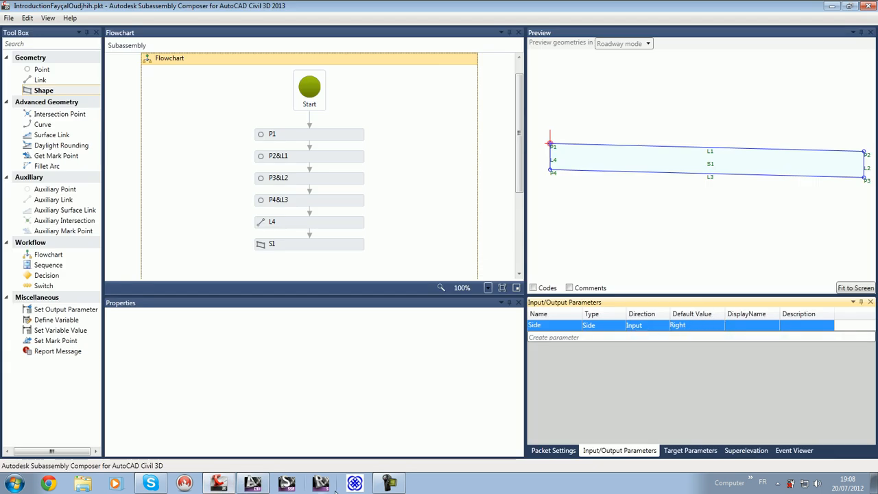
left_click(252, 483)
left_click(570, 267)
left_click(597, 339)
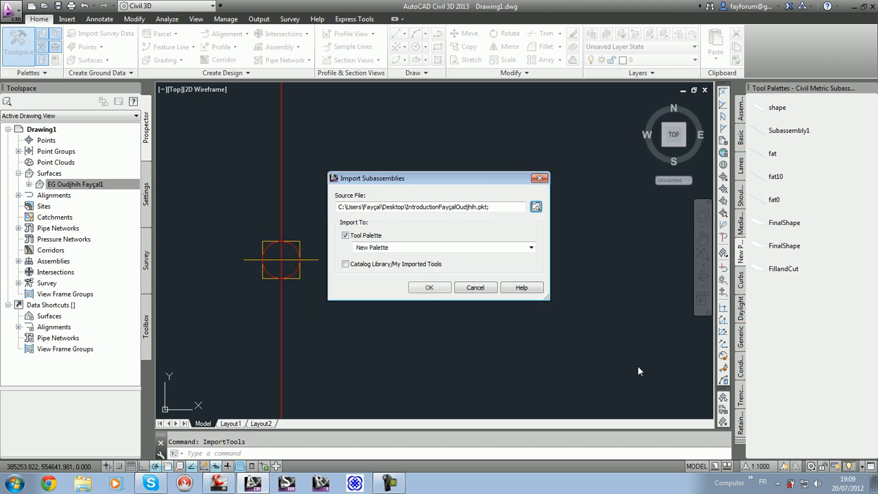
left_click(430, 287)
left_click(538, 267)
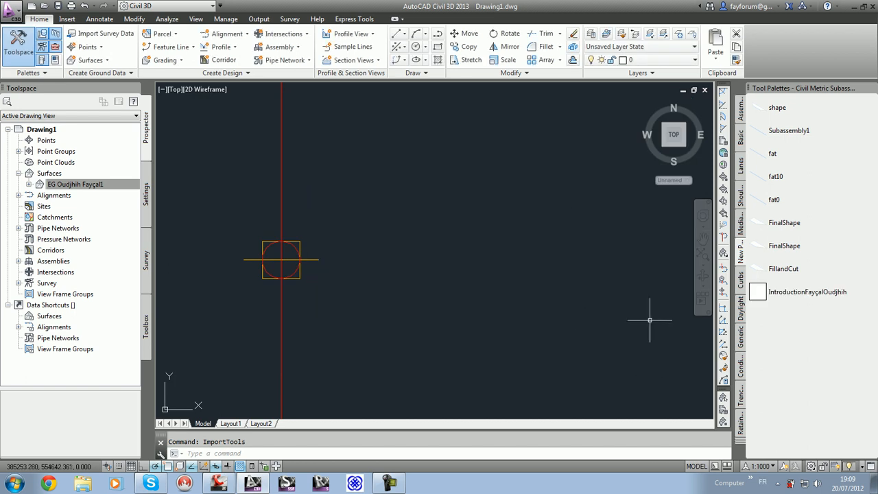
right_click(758, 291)
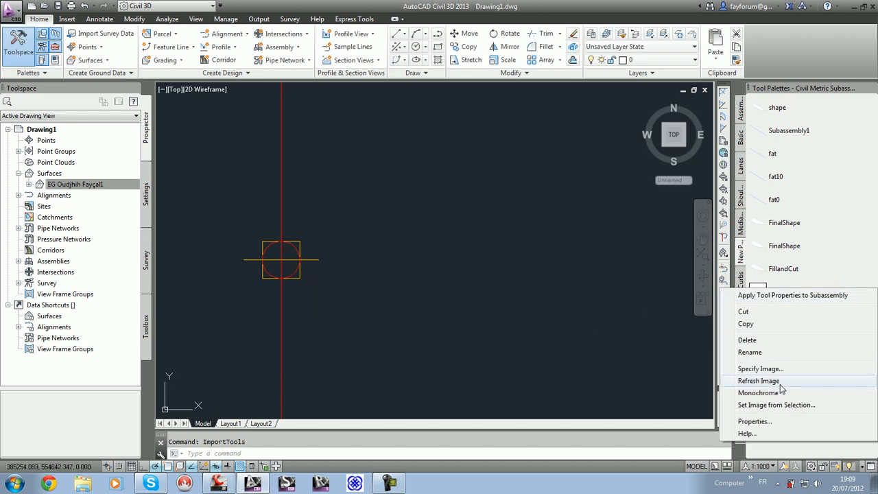
left_click(781, 384)
Step: Attach the reimported introduction subassembly to the assembly's baseline marker with Side set to Right
left_click(765, 291)
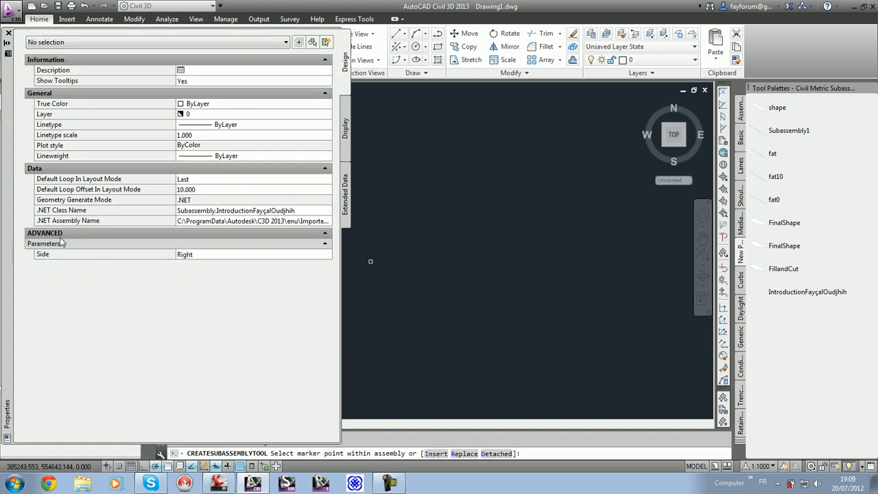
left_click(204, 255)
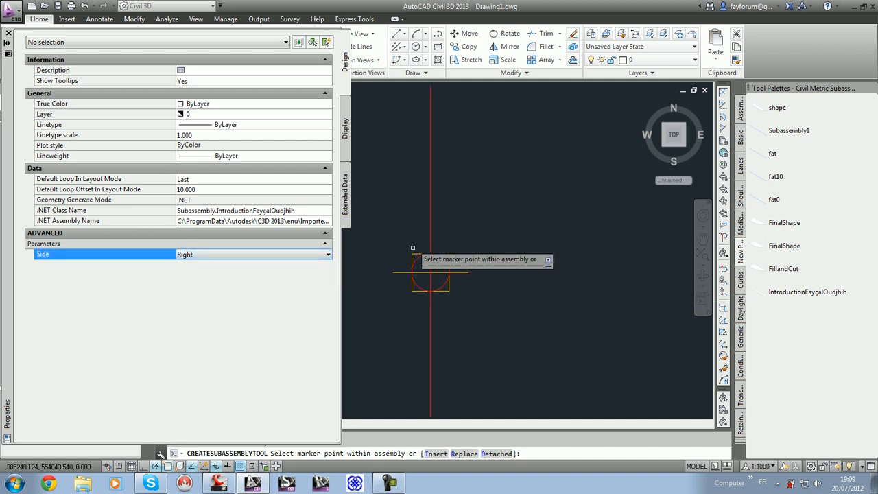
key("Escape")
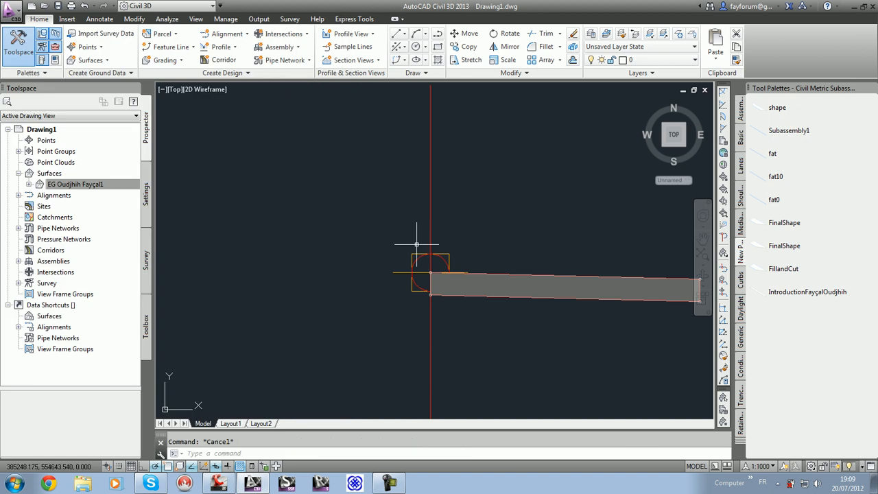
Step: Mirror the placed subassembly to the other side of the assembly's baseline marker
scroll(425, 288, "down", 6)
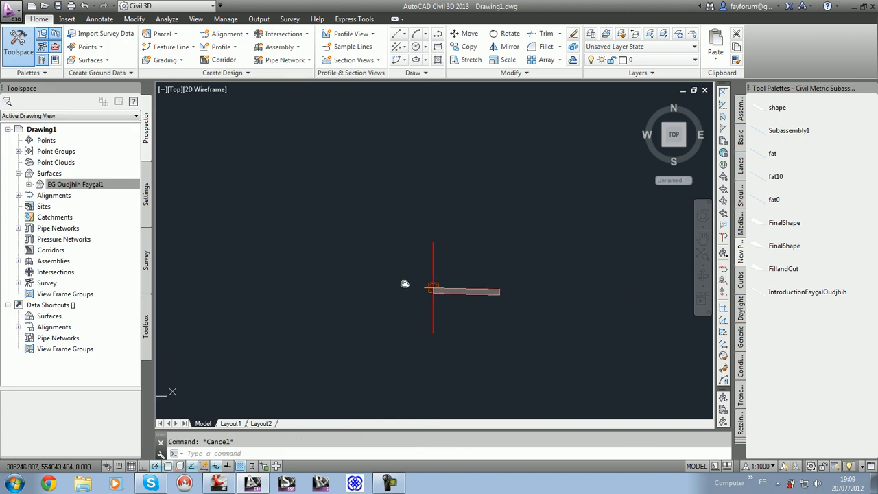
left_click(484, 288)
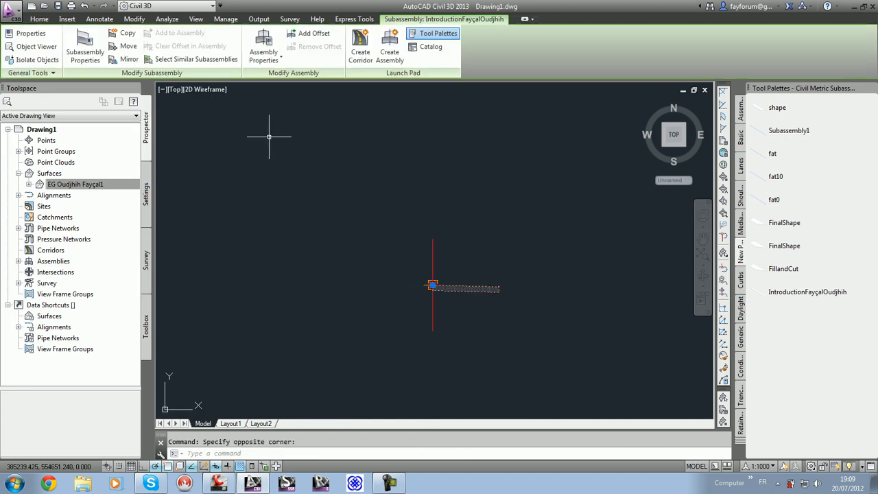
left_click(123, 60)
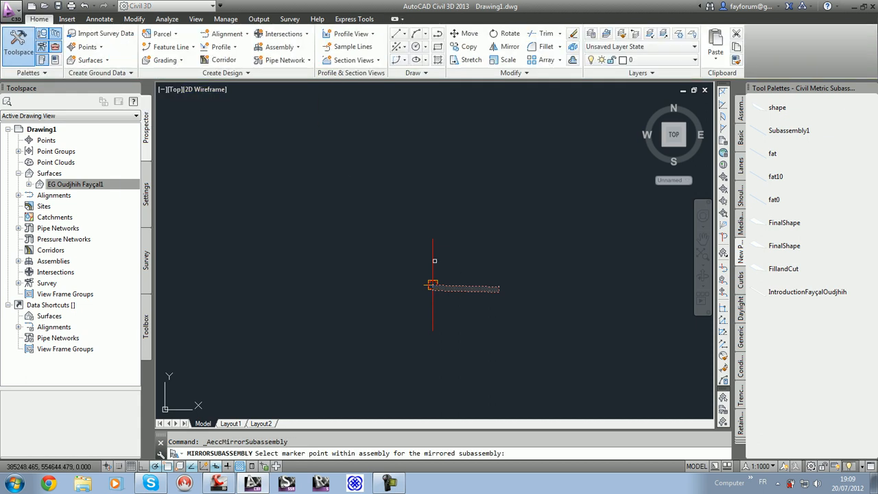
left_click(433, 284)
key("Escape")
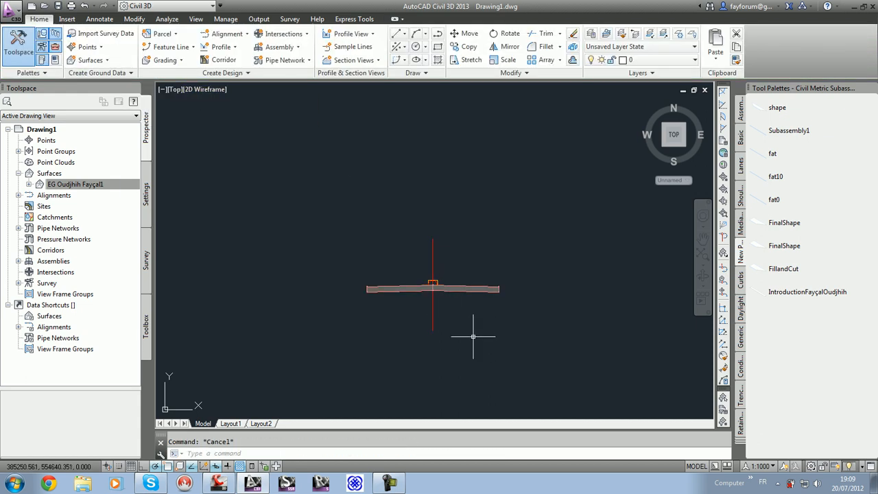
Step: Delete both the original and the mirrored lane subassemblies from the assembly
scroll(487, 334, "down", 3)
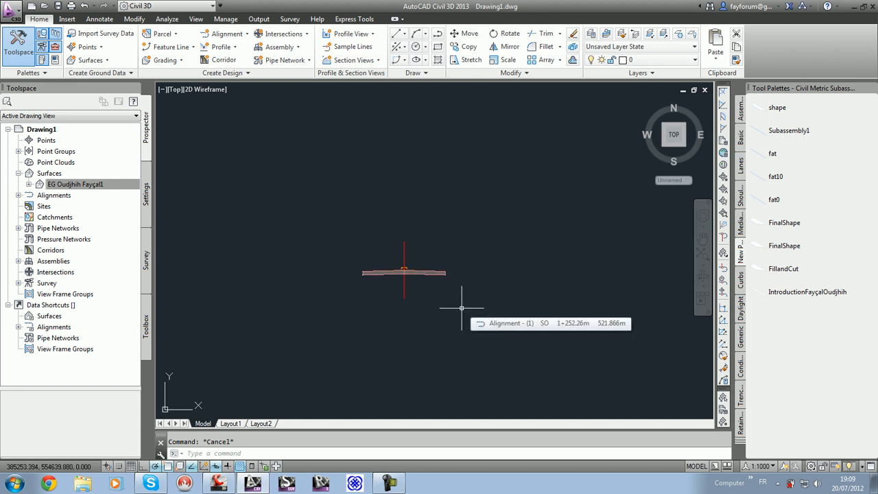
scroll(404, 277, "up", 5)
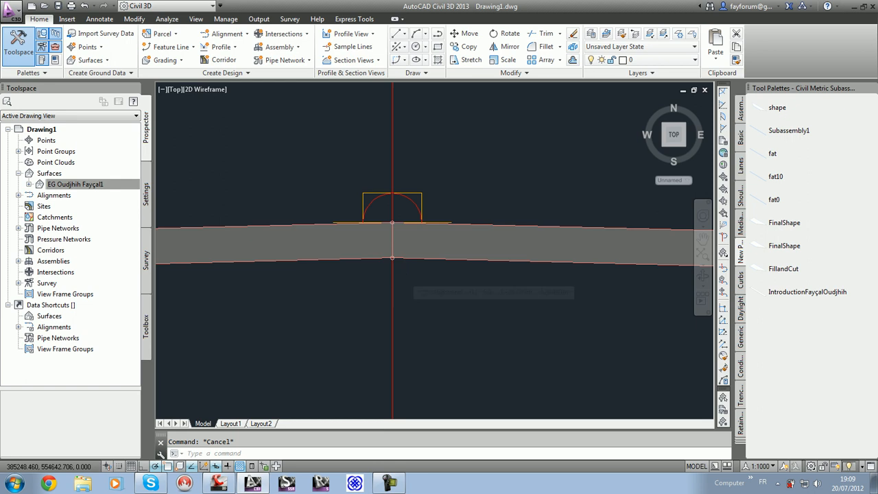
scroll(404, 277, "down", 3)
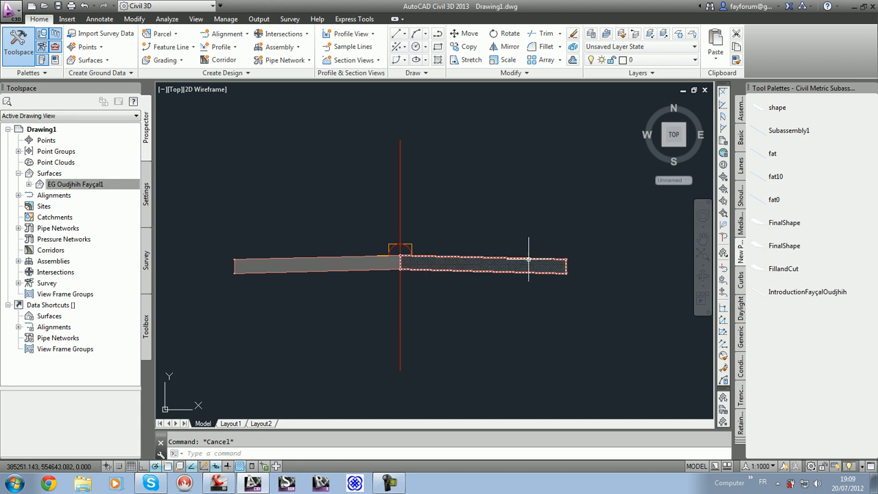
left_click(501, 265)
key("Delete")
left_click(290, 261)
key("Delete")
Step: Switch to Subassembly Composer and add a Double input parameter named BB with a default value of 0,3
left_click(221, 484)
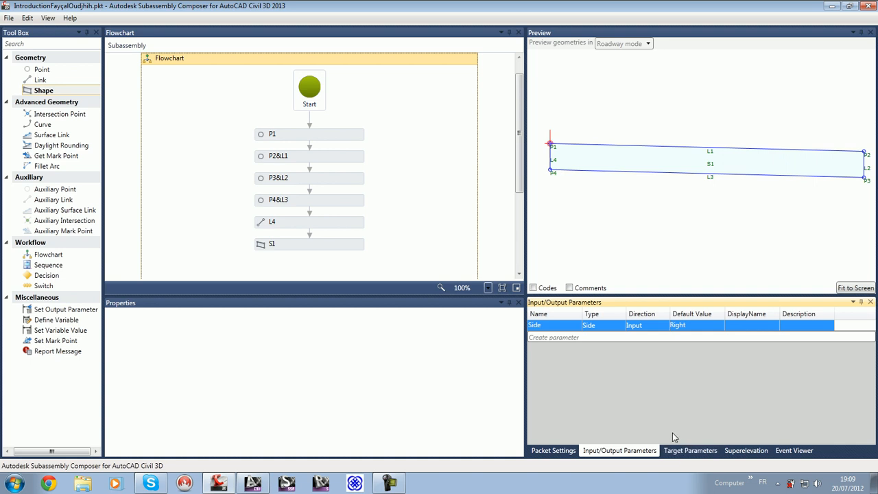
left_click(575, 337)
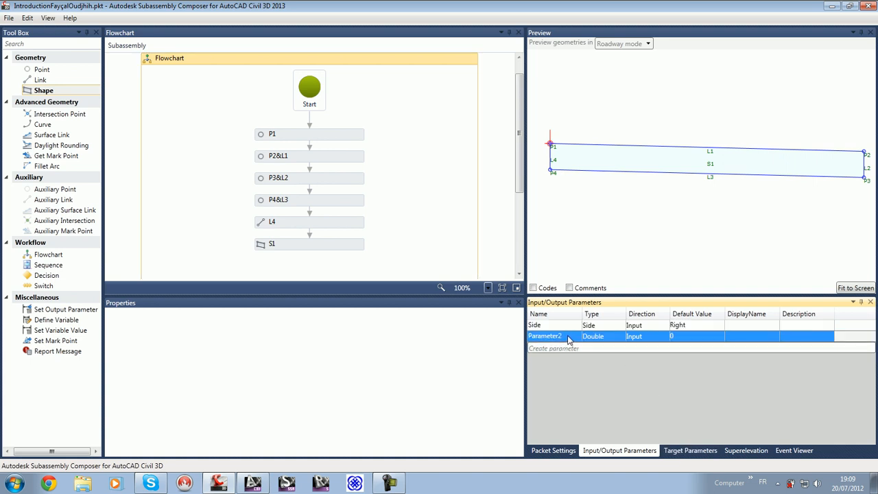
left_click(568, 337)
type("BB")
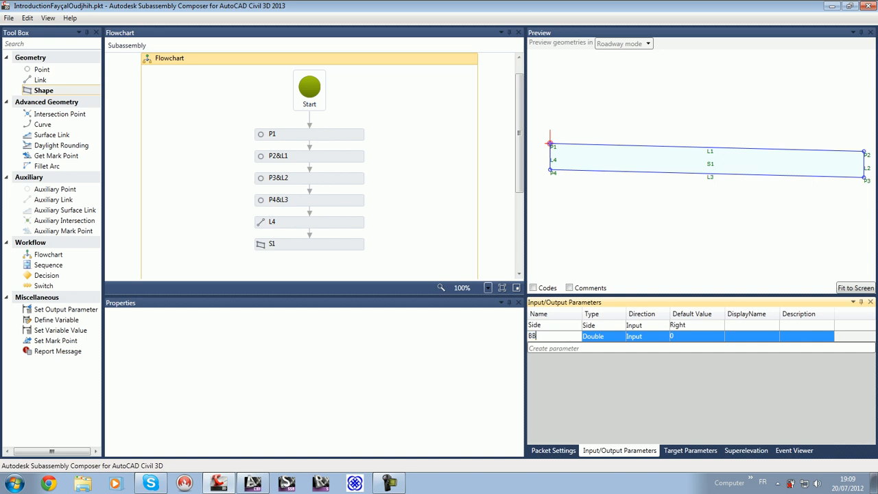
left_click(606, 339)
left_click(684, 336)
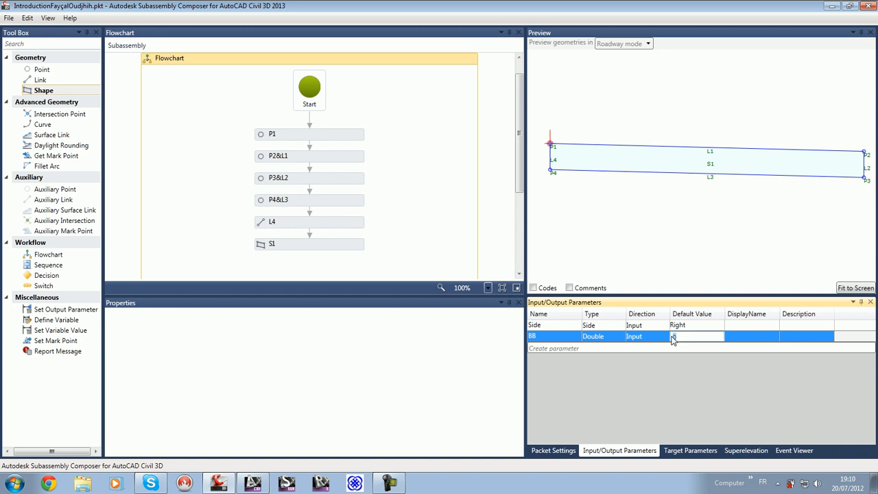
key("Tab")
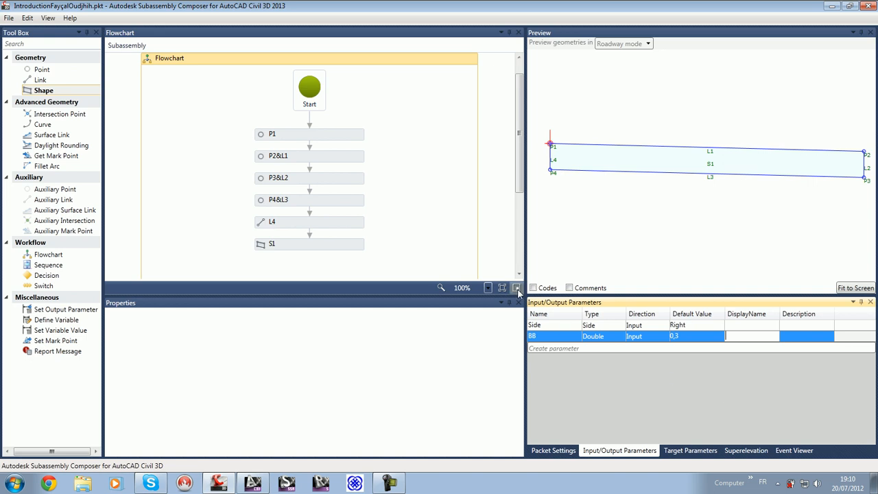
left_click(516, 252)
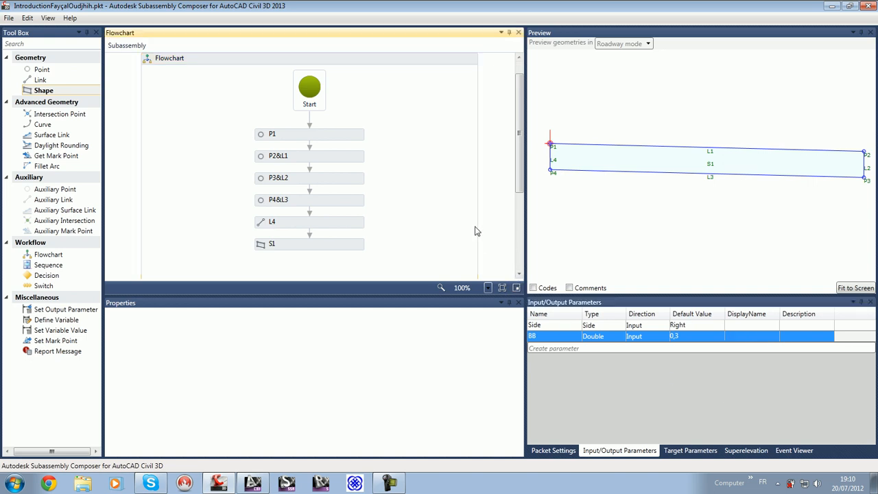
Step: Set point P3's Delta Y to -BB so that the lane thickness follows the input parameter
left_click(313, 158)
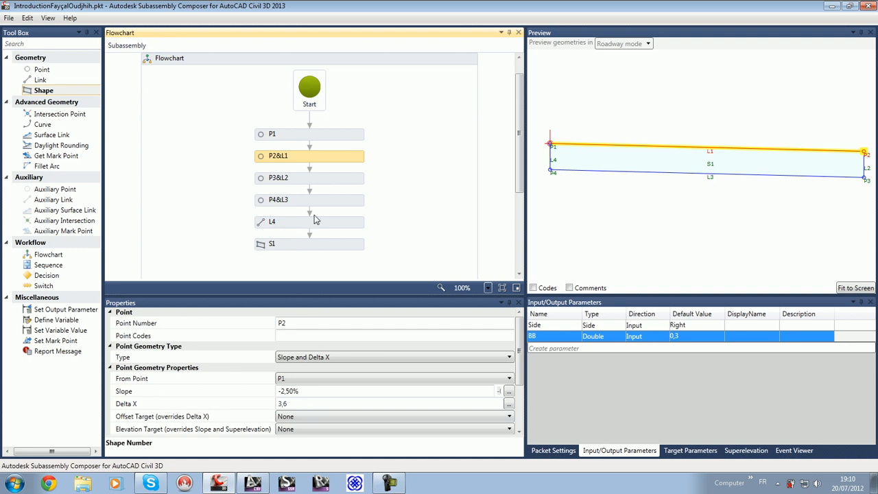
left_click(328, 181)
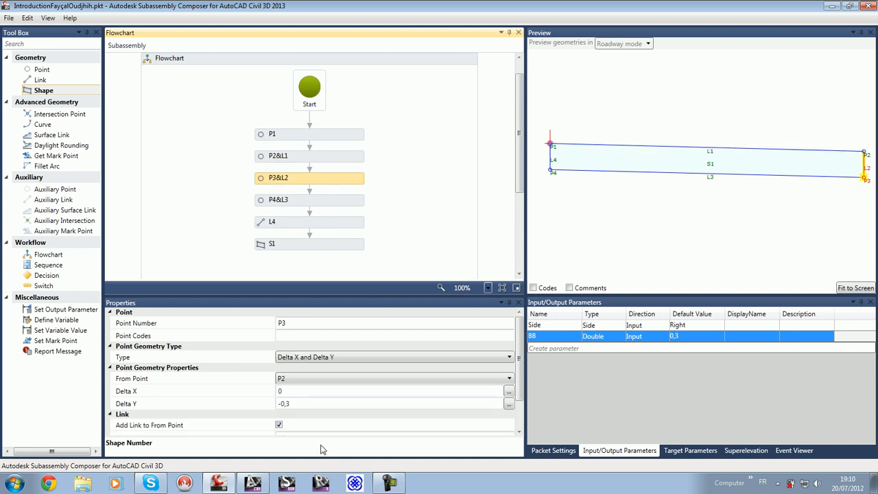
left_click(307, 404)
left_click_drag(307, 404, 249, 406)
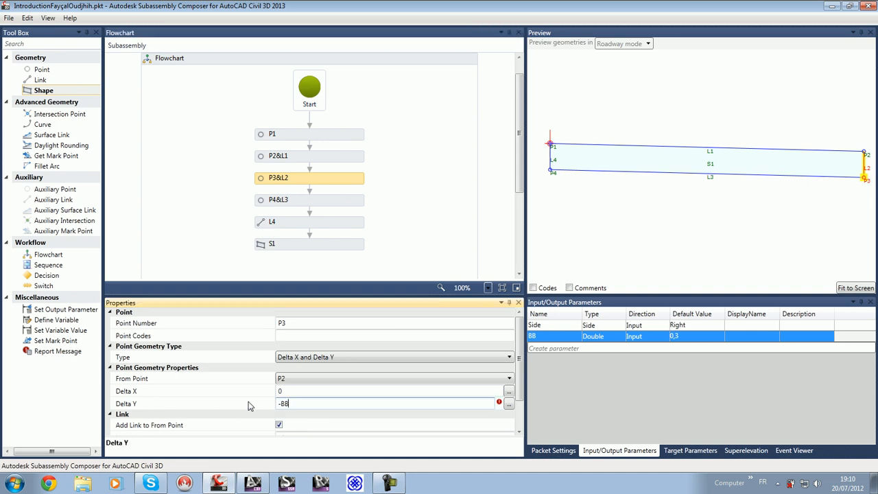
key("Return")
left_click(498, 204)
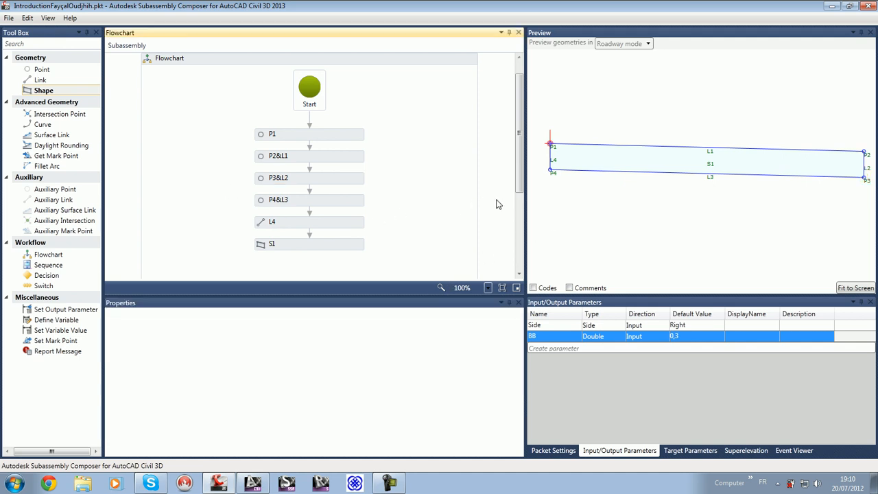
Step: Switch to Civil 3D and remove the outdated introduction subassembly tool from New Palette
left_click(229, 484)
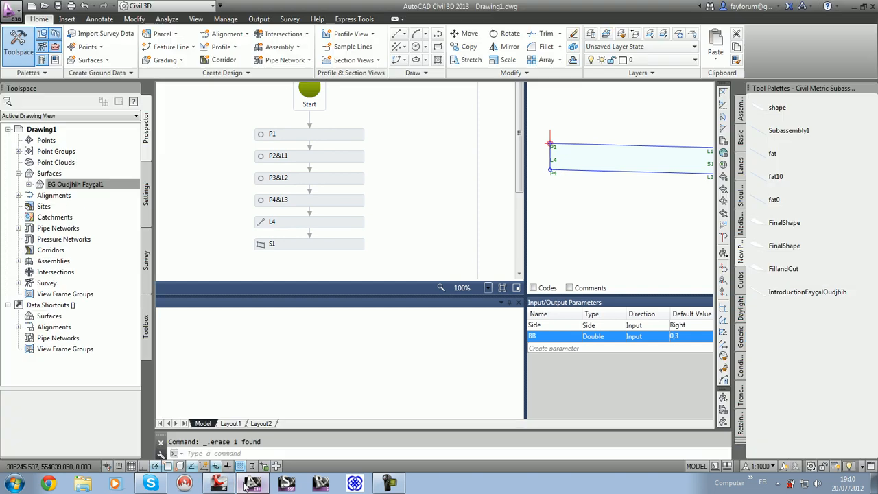
right_click(767, 293)
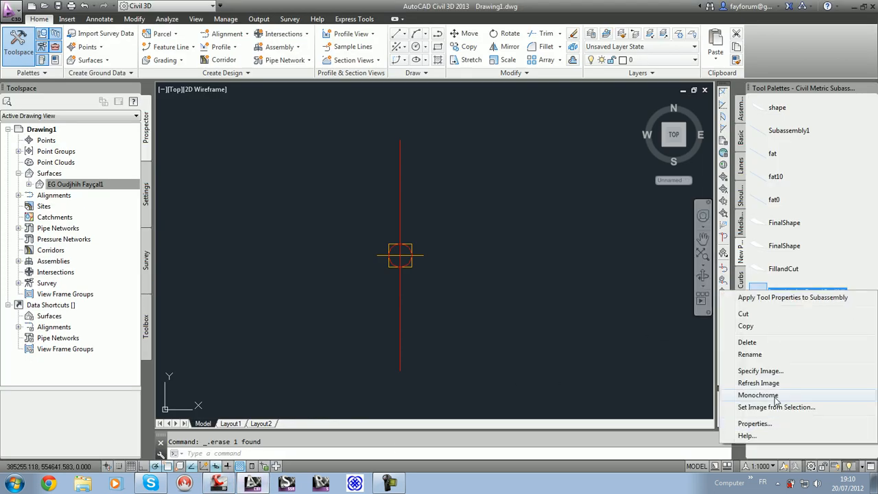
left_click(748, 342)
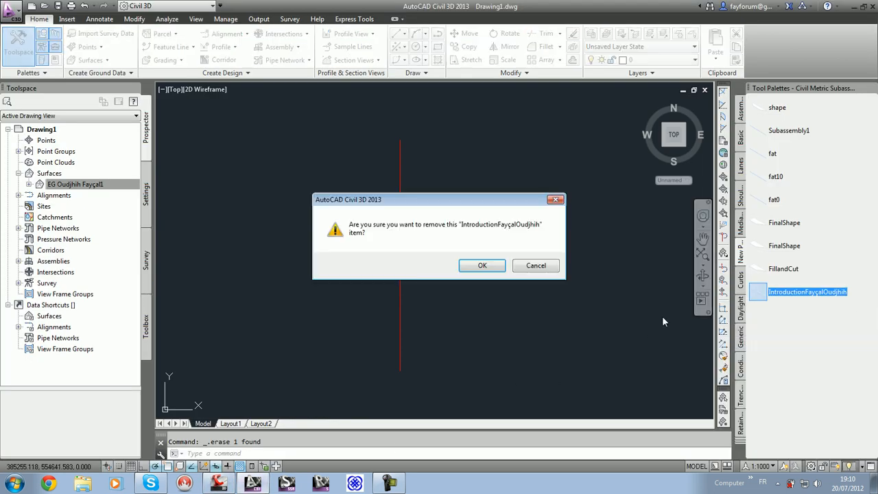
left_click(483, 266)
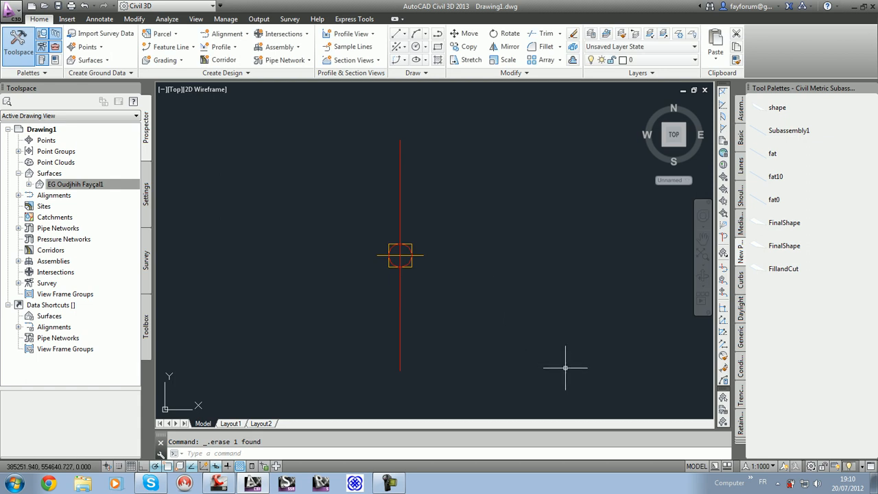
Step: Import the introduction subassembly PKT file containing the BB parameter from the Desktop into New Palette
right_click(742, 252)
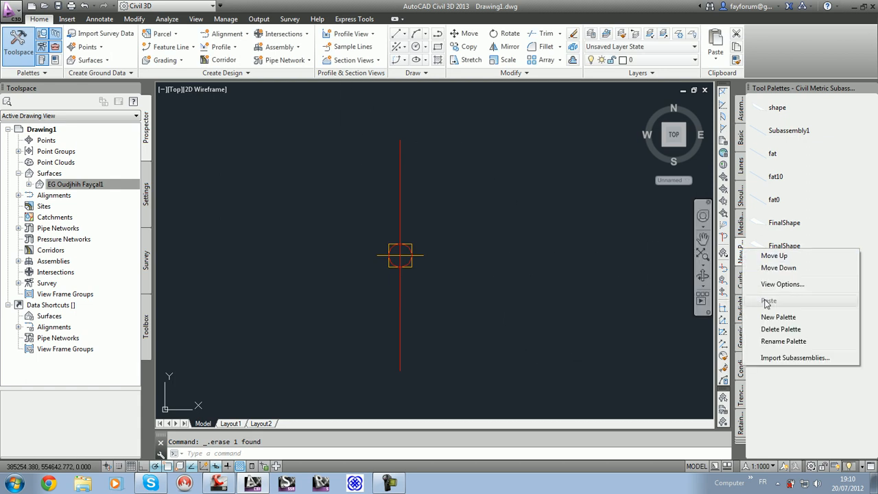
left_click(794, 358)
left_click(536, 209)
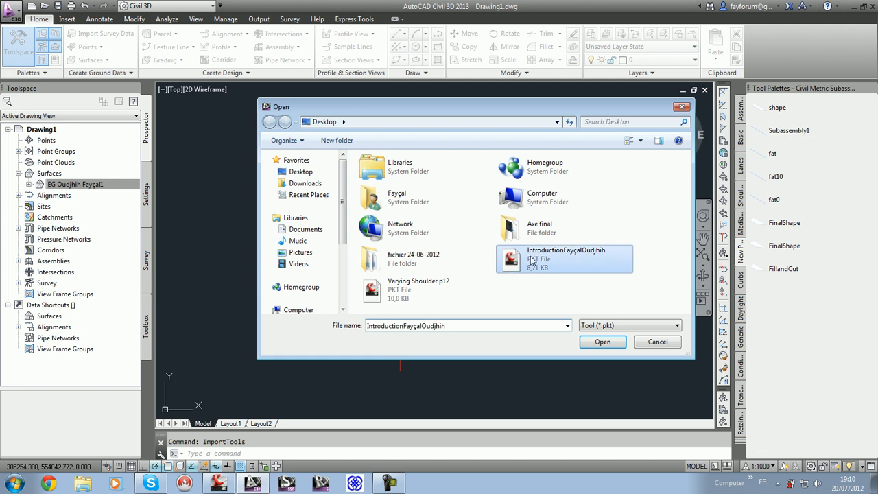
double_click(536, 260)
left_click(448, 288)
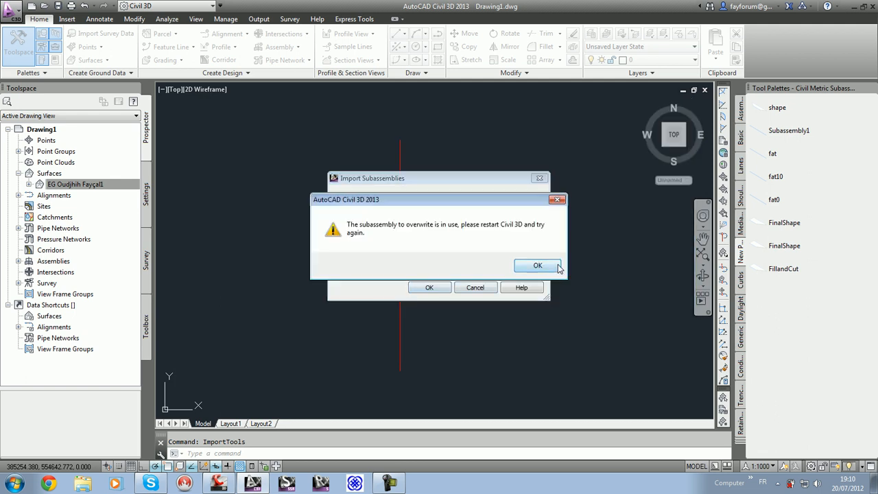
left_click(553, 268)
Step: Attach the reimported introduction subassembly to the assembly's baseline marker with Side set to Right and BB at 0.300 m
left_click(759, 293)
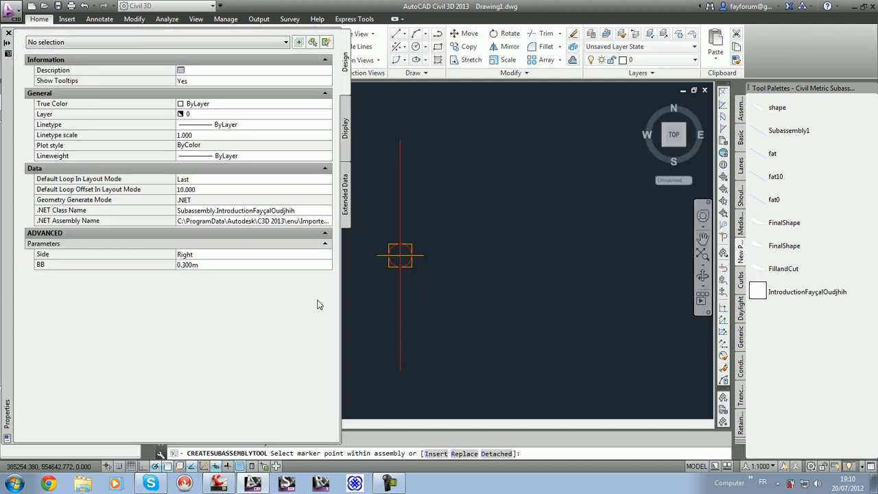
left_click(206, 266)
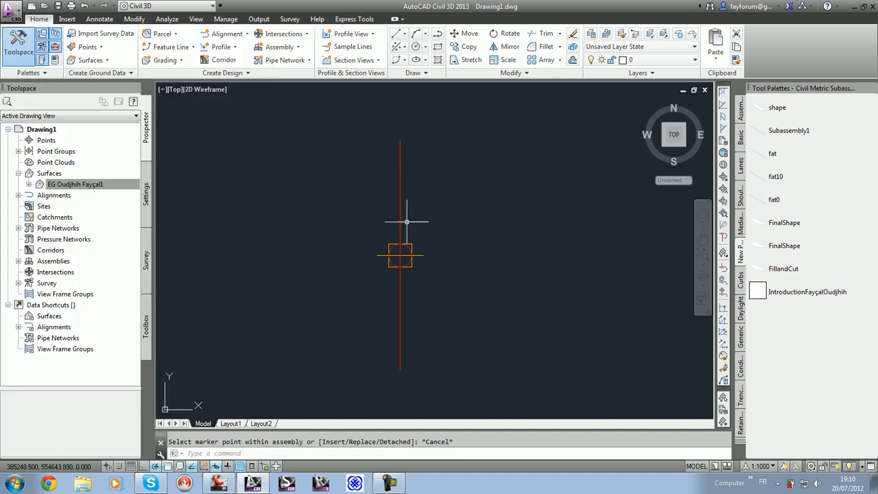
key("Escape")
left_click(400, 255)
Step: Set the placed subassembly's BB input value to 0.45 m in its properties
left_click(487, 246)
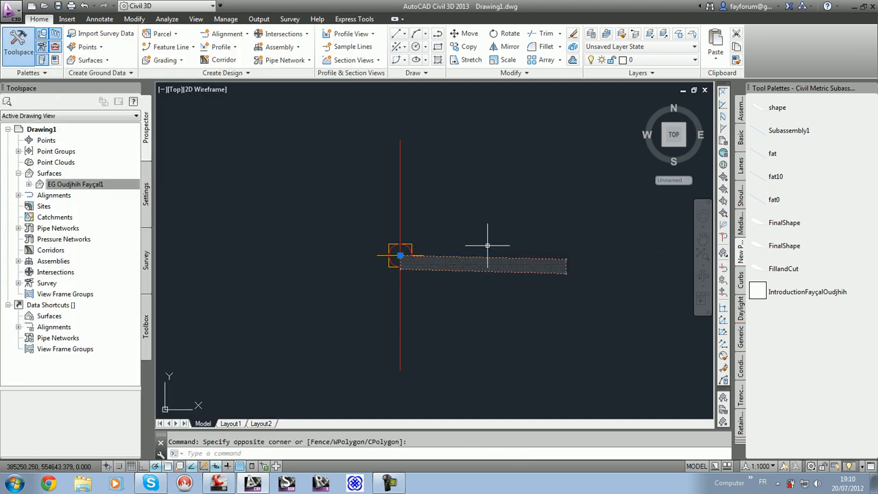
left_click(77, 50)
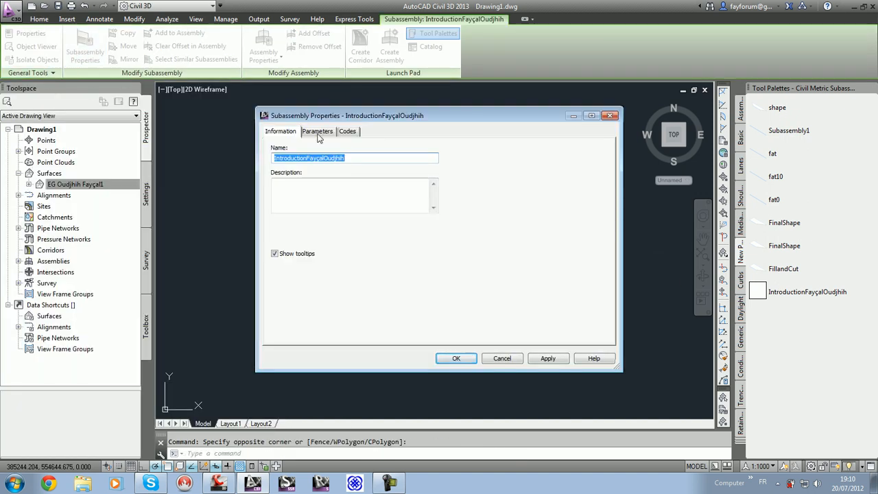
left_click(318, 133)
left_click(383, 183)
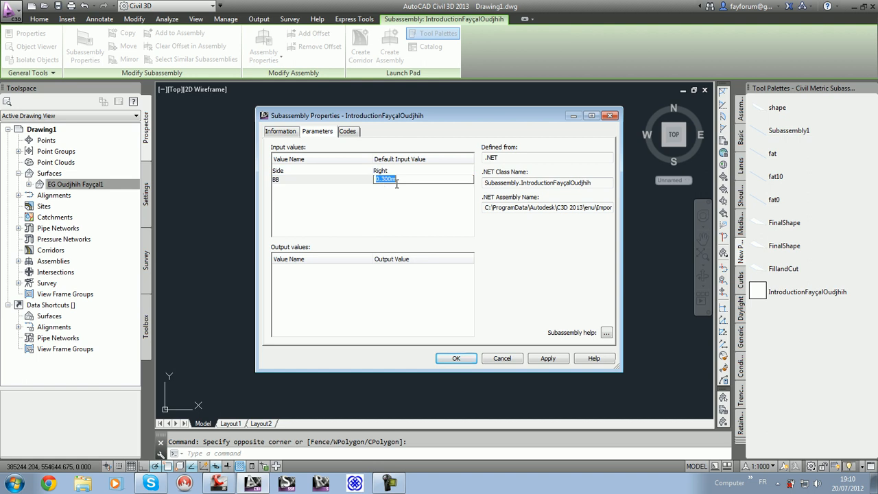
type("0.45")
key("Return")
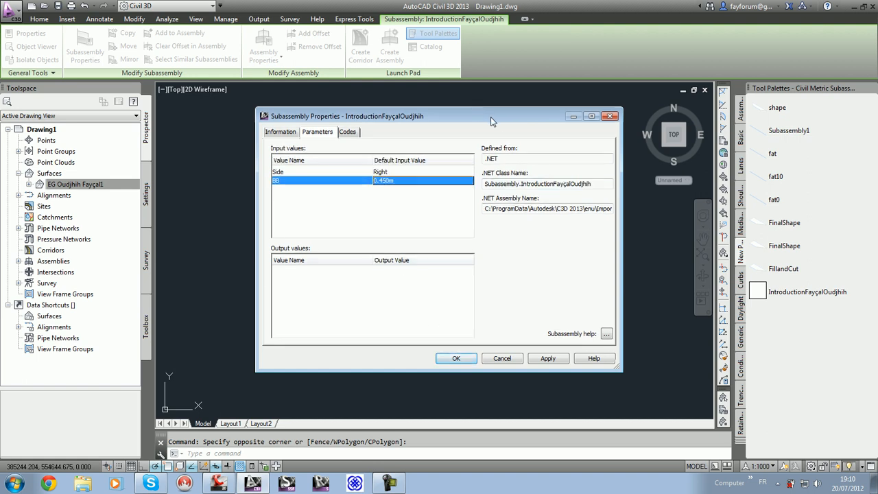
left_click_drag(494, 117, 299, 79)
left_click(274, 324)
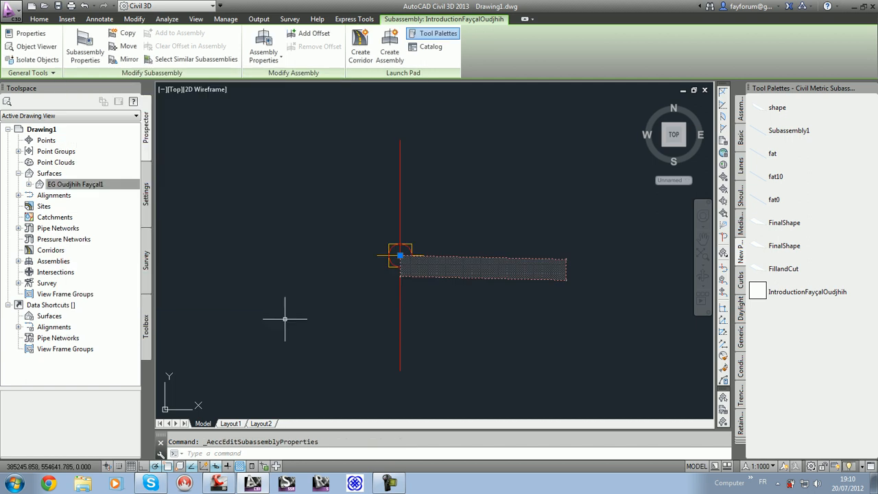
Step: Set the placed subassembly's BB input value to 0.3 m in its properties
left_click(96, 54)
left_click(131, 93)
left_click(233, 142)
type("0.3")
key("Return")
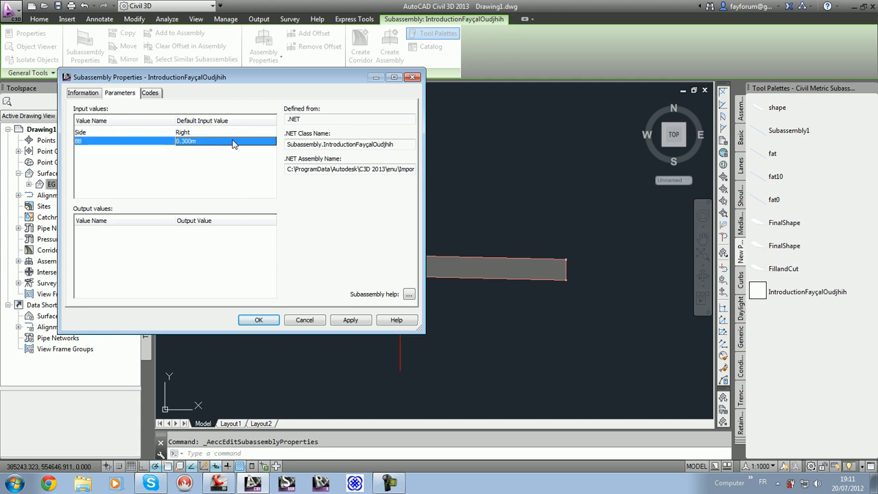
left_click(261, 323)
key("Escape")
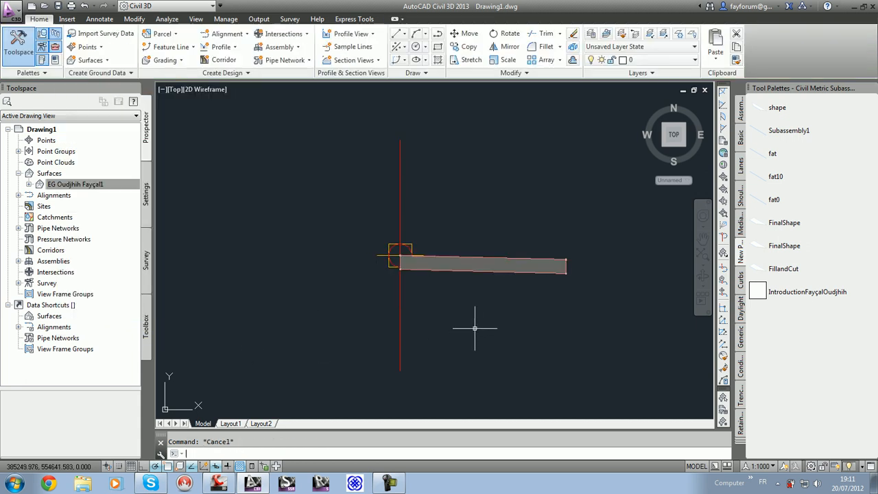
Step: Mirror the lane subassembly with the BB parameter about the assembly's baseline marker
left_click(547, 272)
left_click(402, 255)
left_click(128, 59)
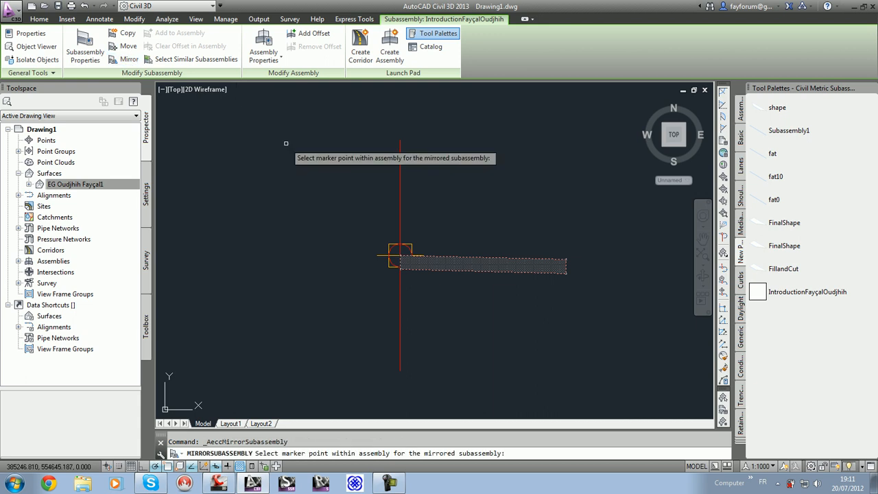
left_click(401, 255)
key("Escape")
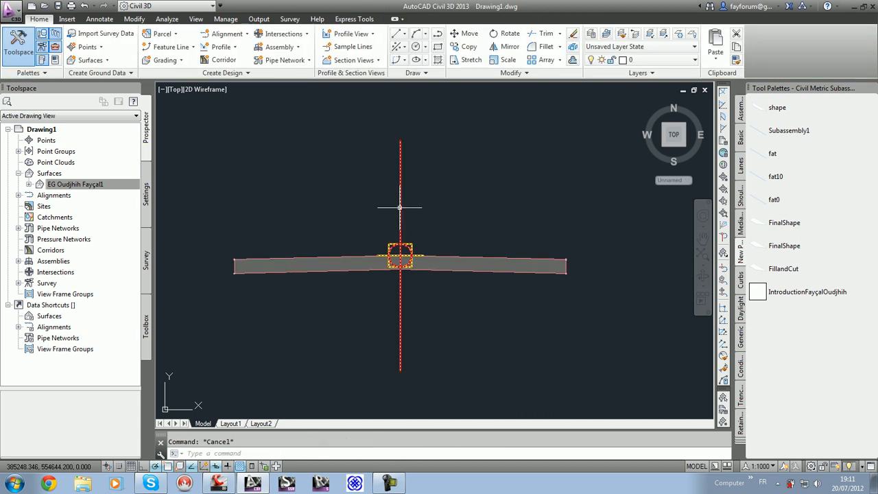
Step: Close the tool palettes and bring the site's surface contours and alignments into view
scroll(400, 207, "down", 5)
key("ctrl+3")
scroll(505, 245, "down", 4)
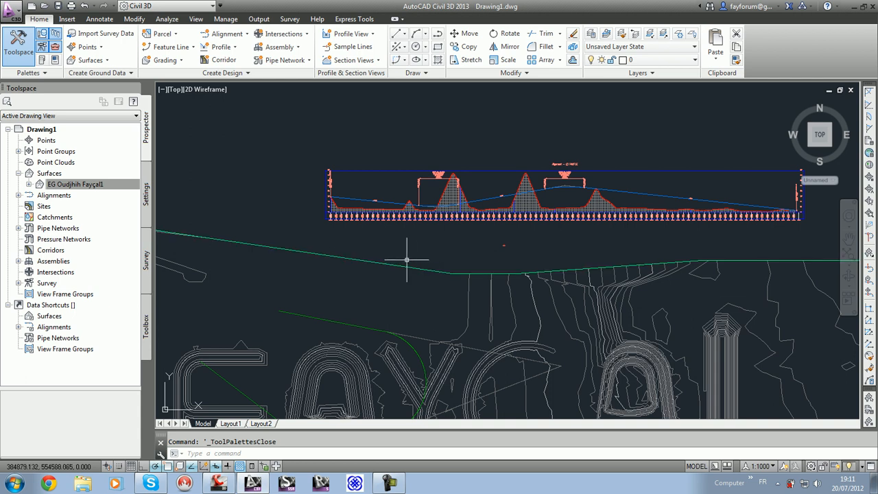
middle_click_drag(396, 309, 452, 228)
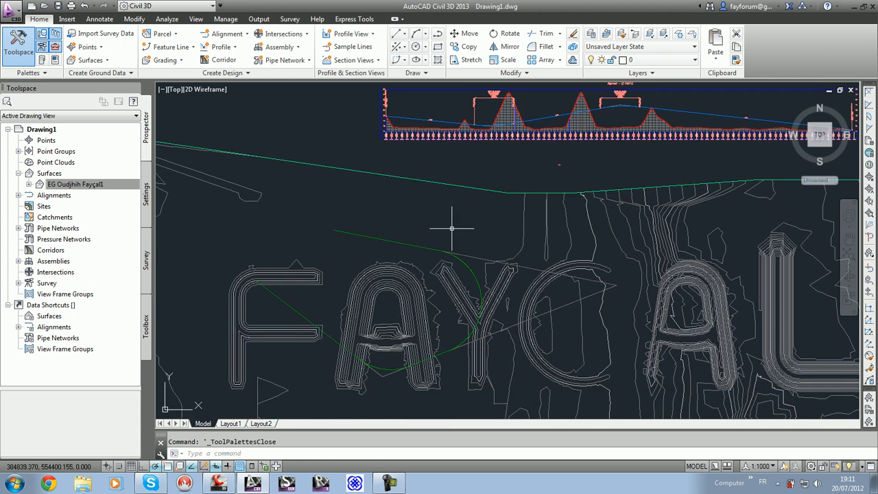
Step: Review the BB parameter's direction options in Subassembly Composer, leaving it as Input, and return to the Civil 3D drawing
left_click(219, 484)
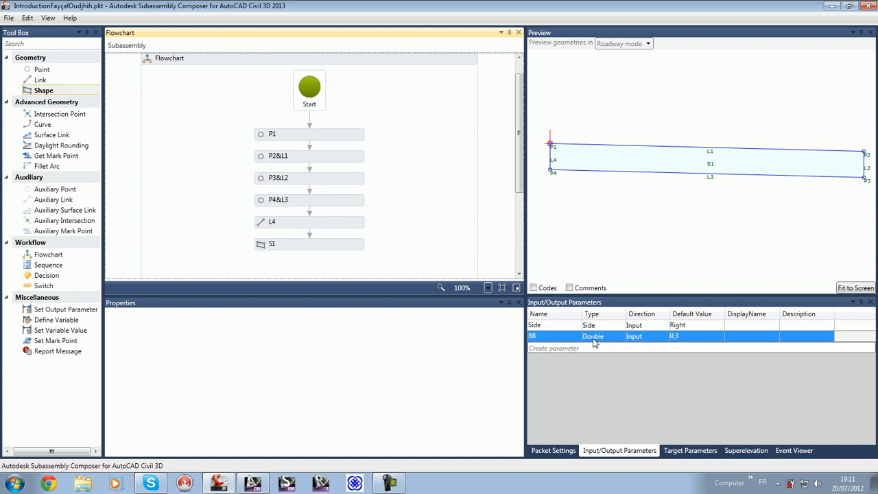
left_click(652, 337)
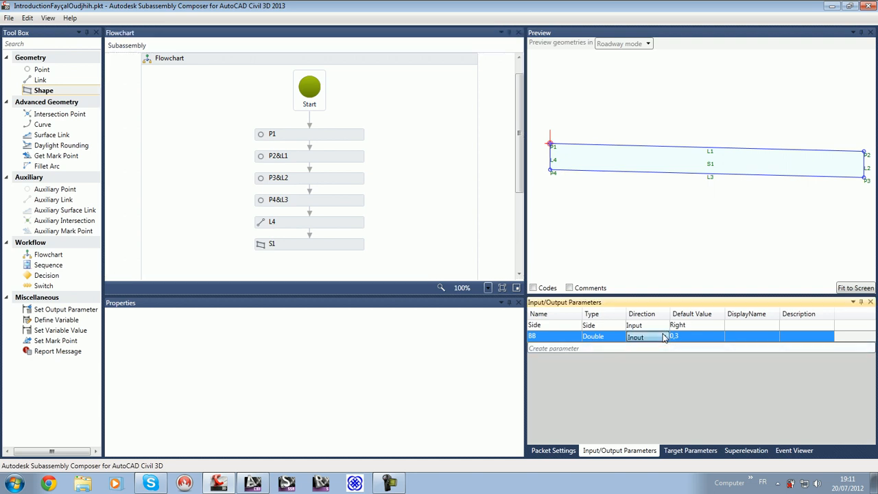
mouse_move(676, 215)
left_mouse_down()
mouse_move(667, 201)
mouse_move(661, 231)
left_mouse_up()
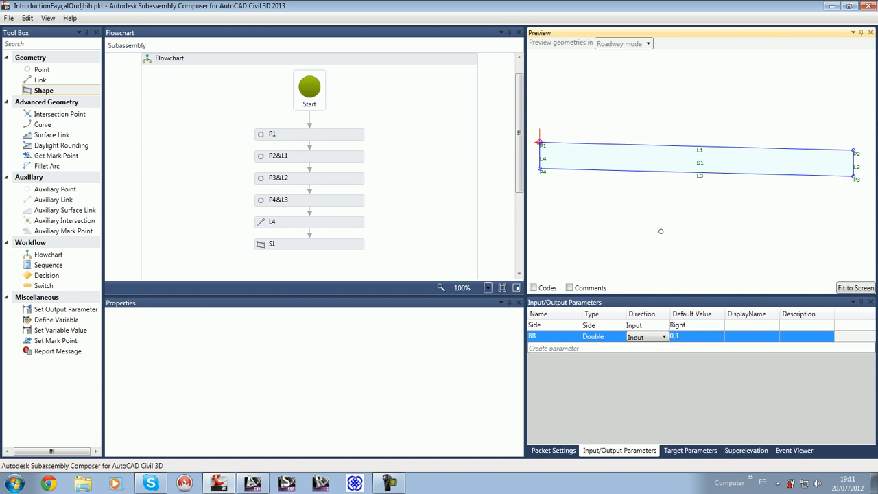
left_click(253, 483)
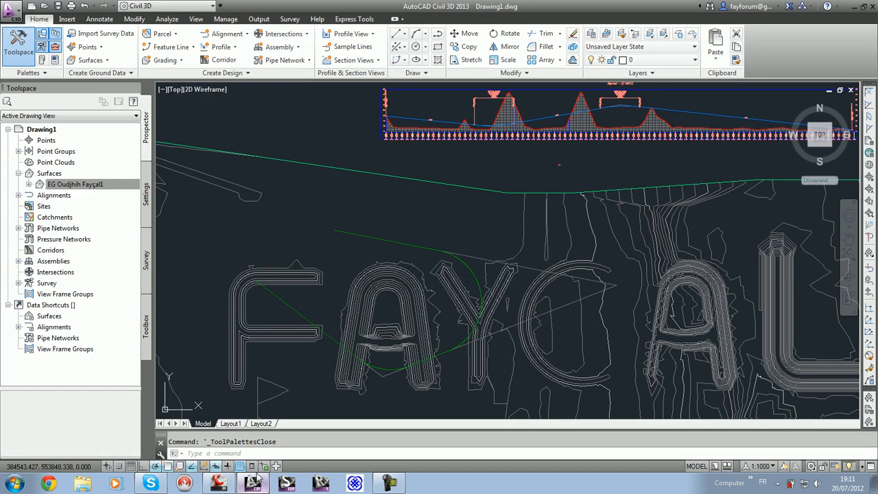
scroll(479, 360, "down", 3)
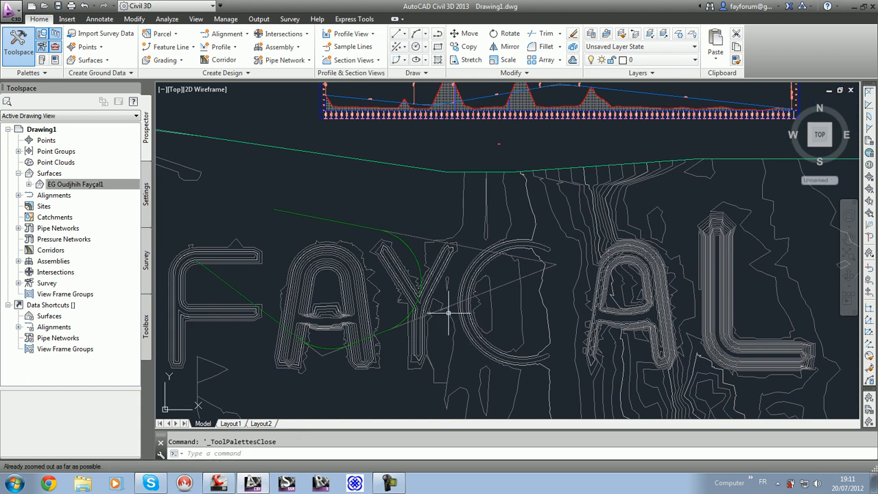
Step: Zoom to the drawing extents and regenerate the display so the surface, alignment and profile view are drawn correctly
scroll(451, 312, "up", 5)
scroll(451, 312, "down", 5)
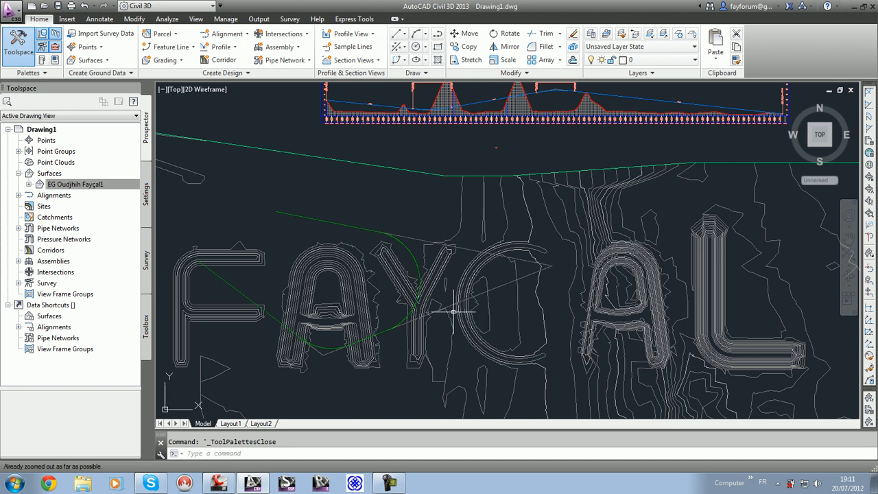
type("ze")
key("Return")
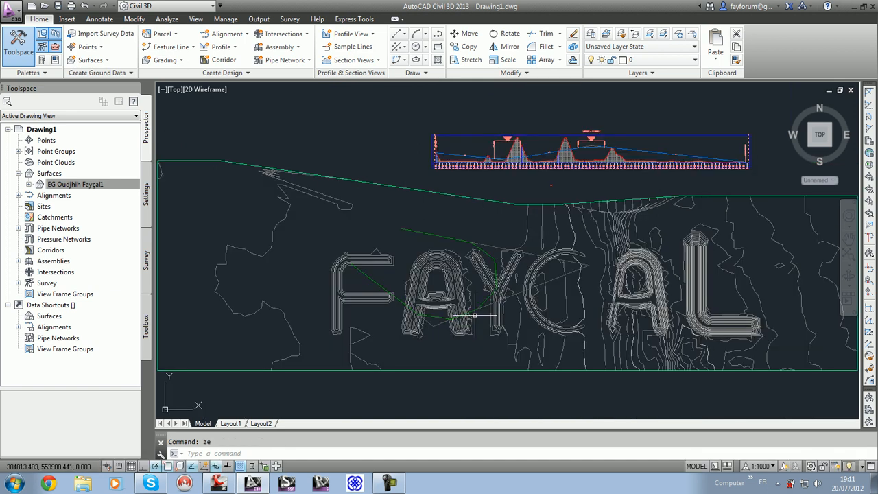
scroll(485, 318, "down", 3)
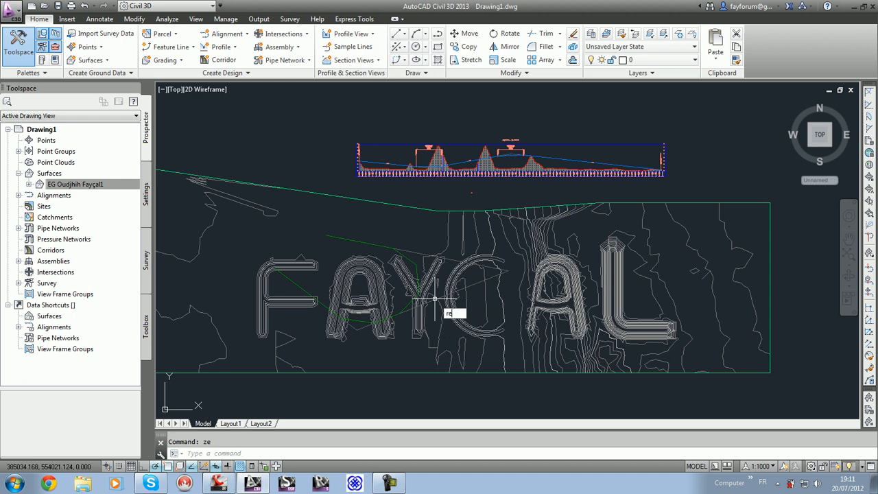
type("regen")
key("Return")
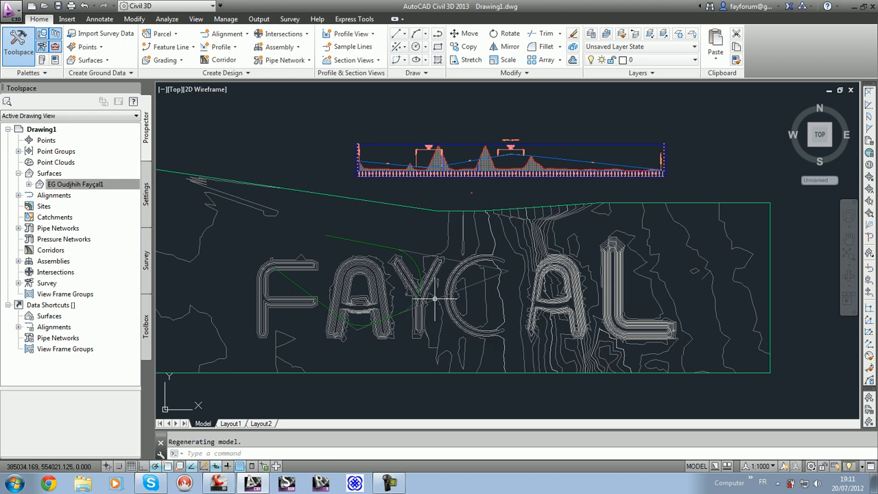
mouse_move(443, 300)
middle_mouse_down()
mouse_move(506, 309)
mouse_move(494, 304)
middle_mouse_up()
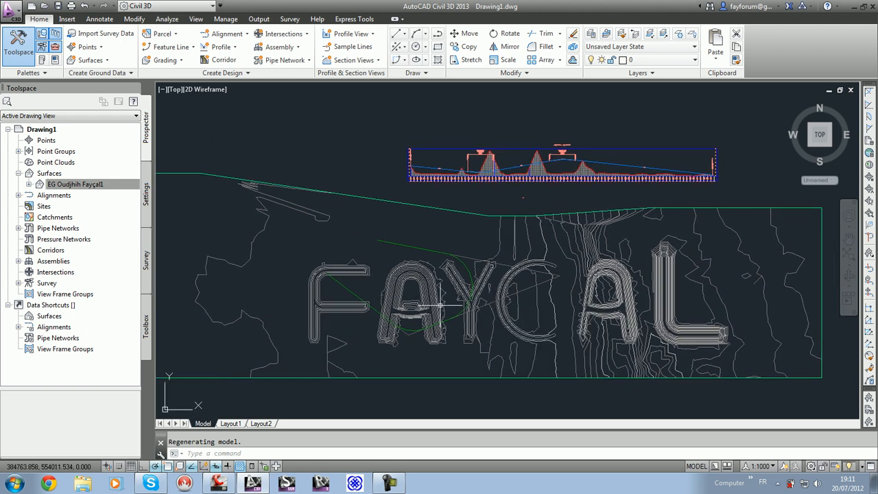
Step: Create a corridor from Alignment - (1), the existing-ground surface profile and Assembly - (1), without a target surface
left_click(220, 59)
left_click(416, 286)
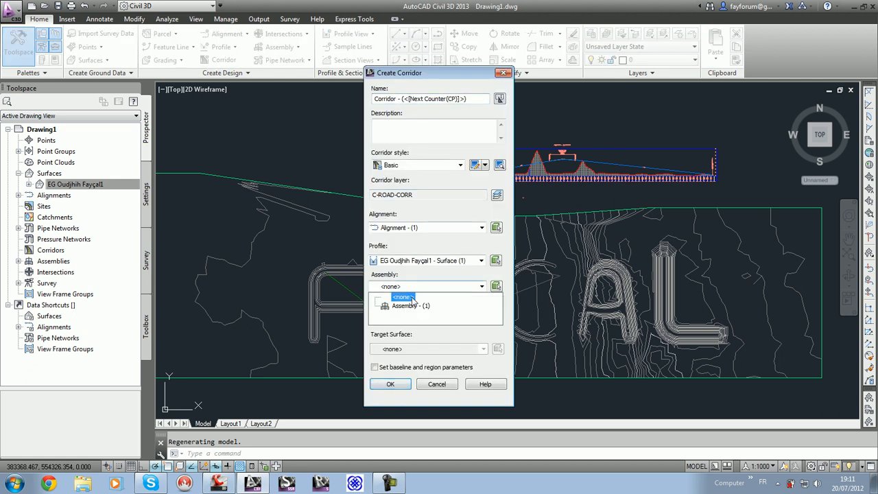
left_click(408, 304)
left_click(394, 350)
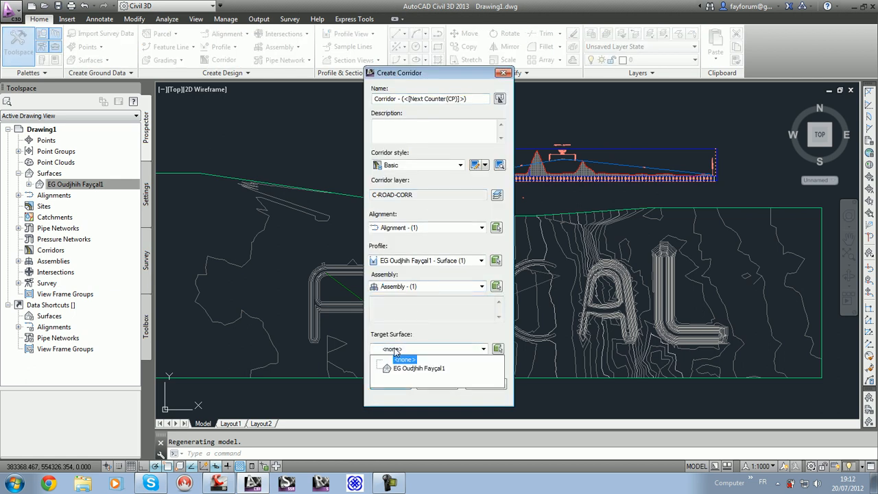
left_click(395, 352)
left_click(390, 385)
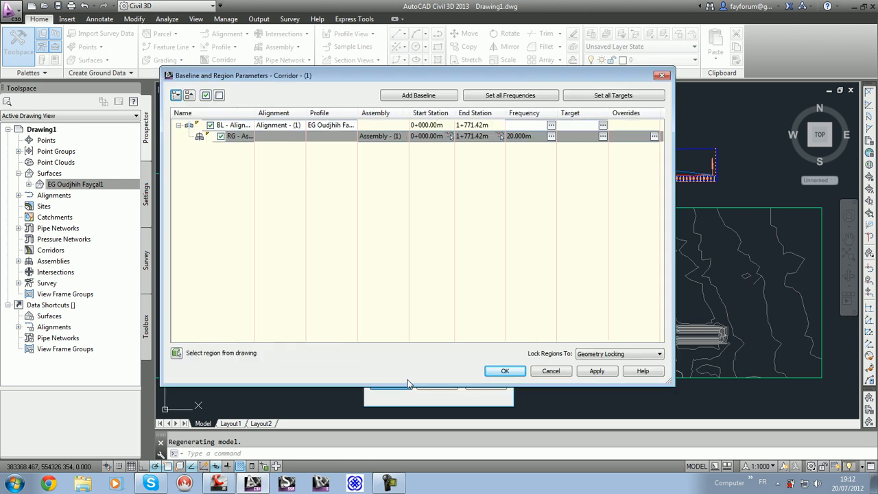
Step: Try to set targets for all corridor regions and accept the baseline and region parameters
left_click(617, 97)
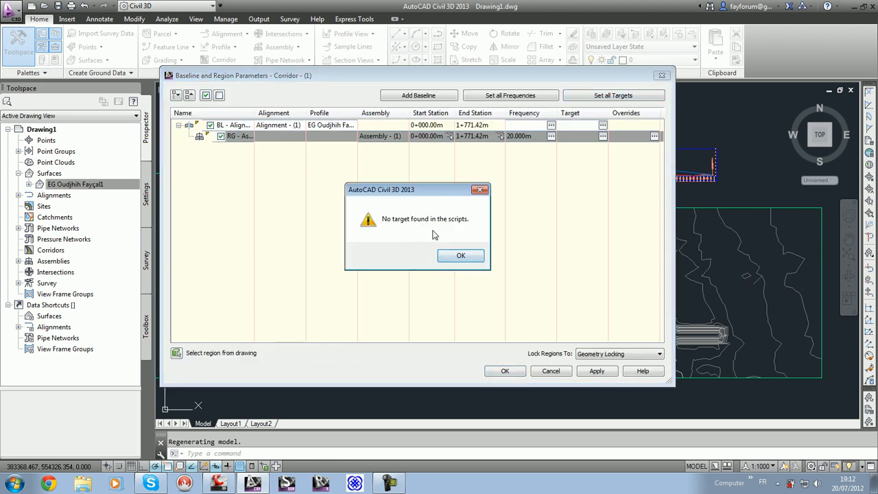
left_click(462, 256)
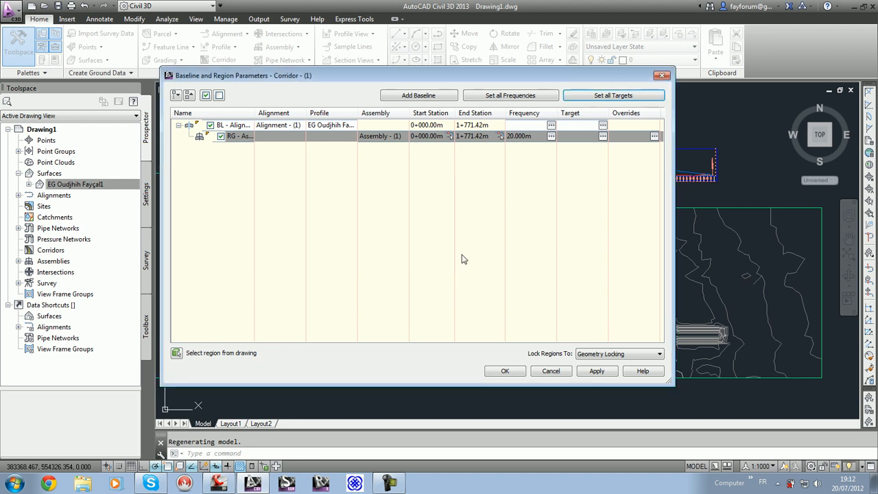
left_click(511, 374)
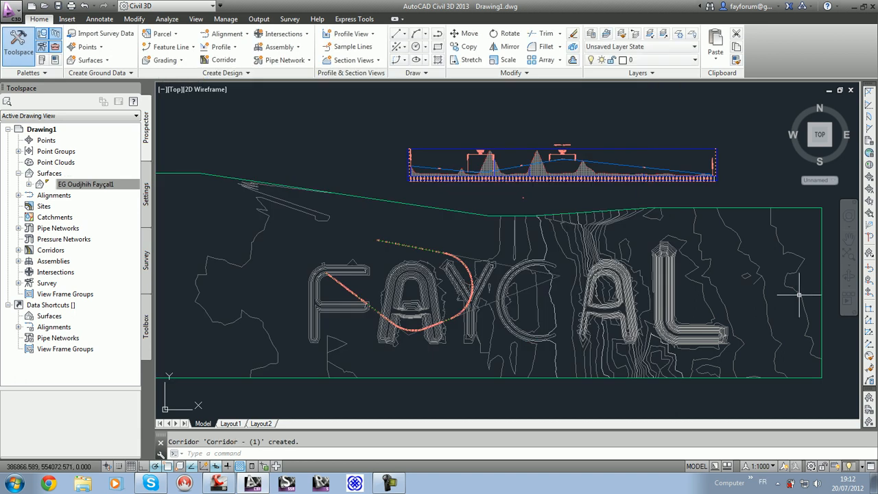
Step: Open the tool palettes at the metric lane subassemblies, leaving the LaneSuperelevationAOR insertion without placing it
key("ctrl+3")
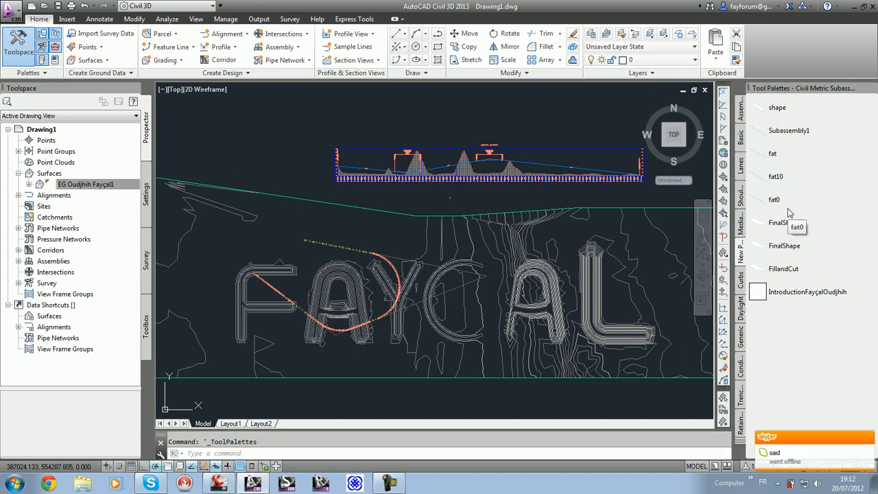
left_click(741, 164)
left_click(799, 126)
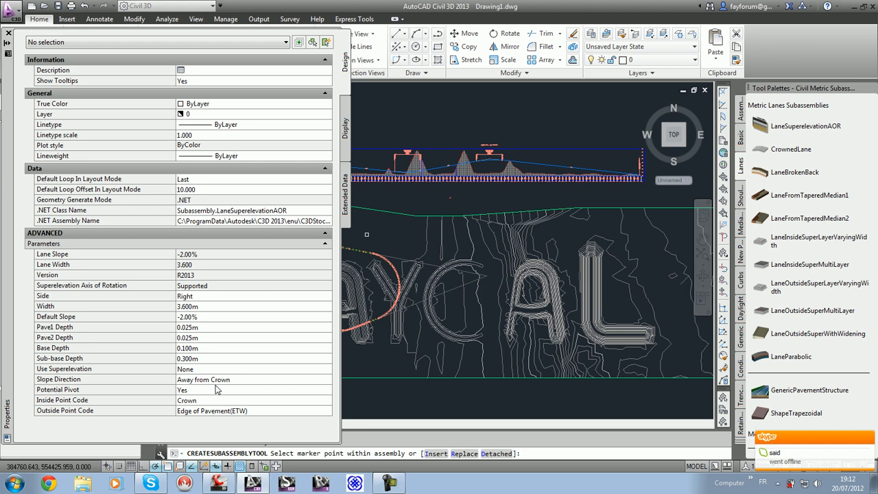
key("Escape")
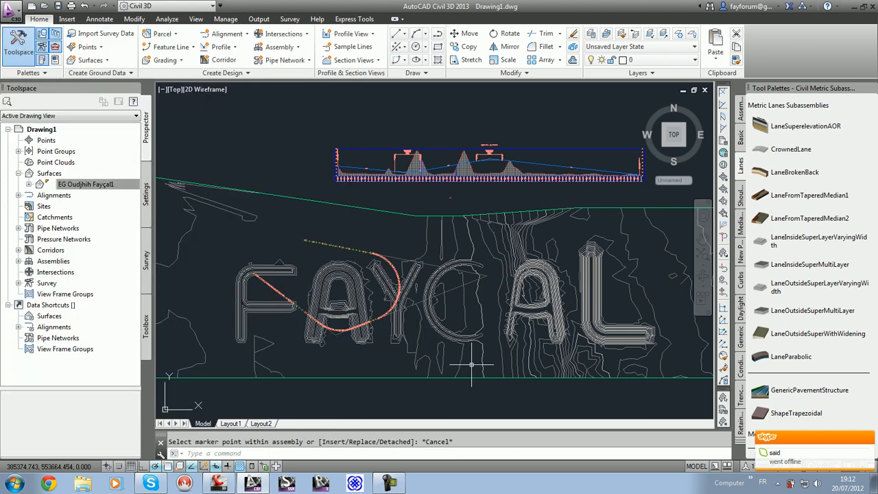
Step: Examine the corridor's section lines along the alignment and look into the properties of Corridor - (1) without changing them
scroll(436, 296, "up", 2)
scroll(435, 297, "up", 8)
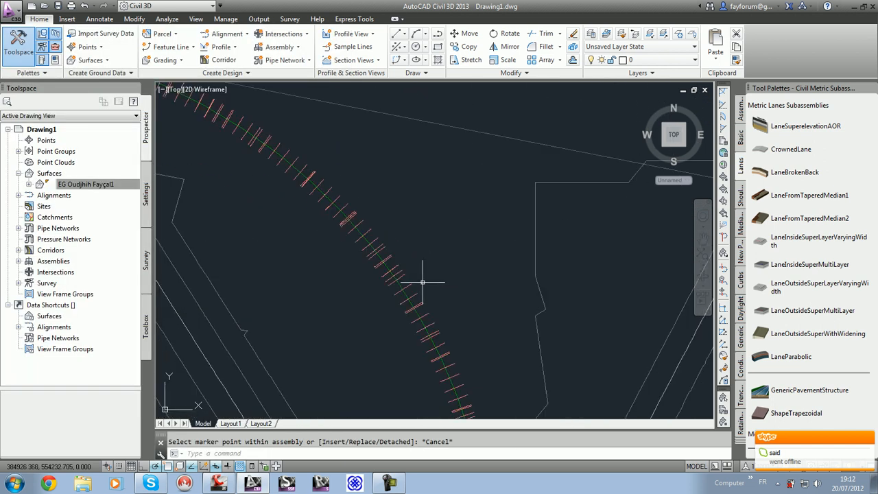
scroll(417, 292, "down", 10)
middle_click_drag(417, 307, 461, 265)
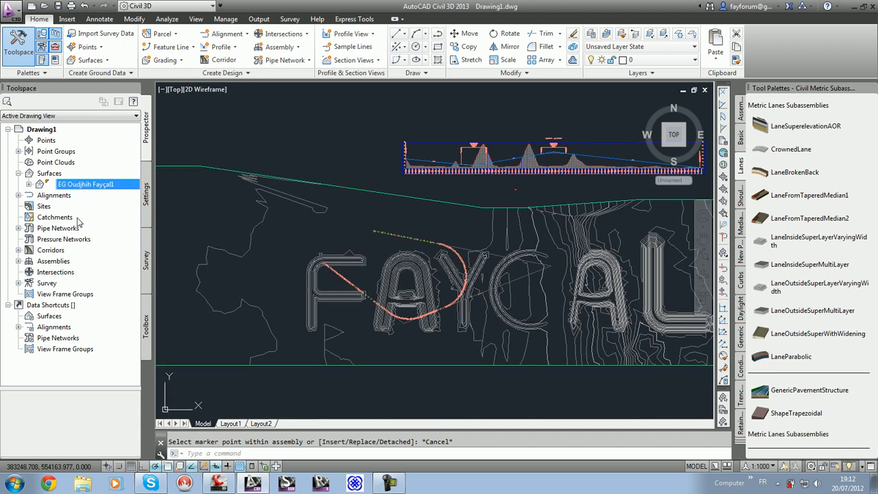
left_click(18, 249)
right_click(67, 260)
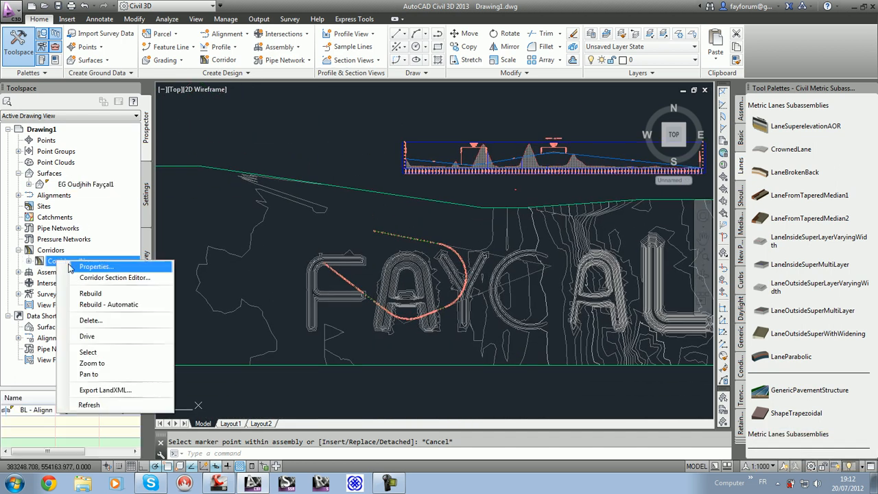
left_click(89, 266)
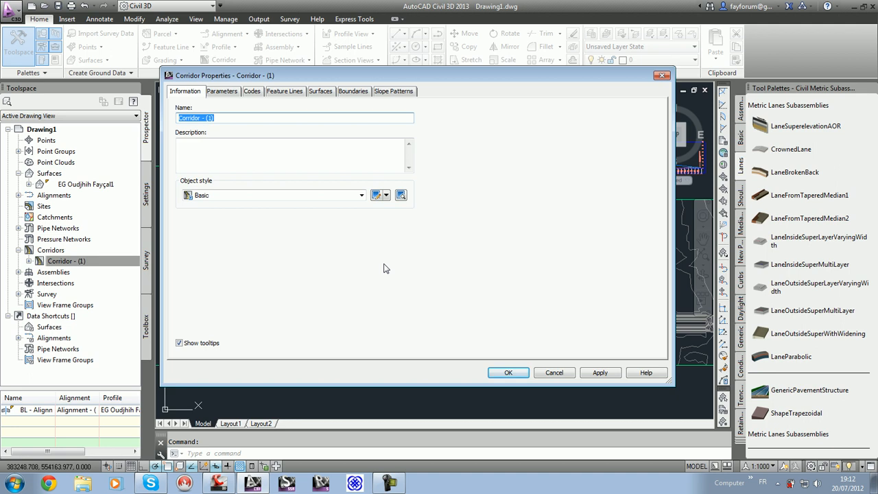
left_click(554, 373)
Step: Create a second assembly with default settings and place its baseline in the empty area near the first assembly
scroll(506, 199, "up", 6)
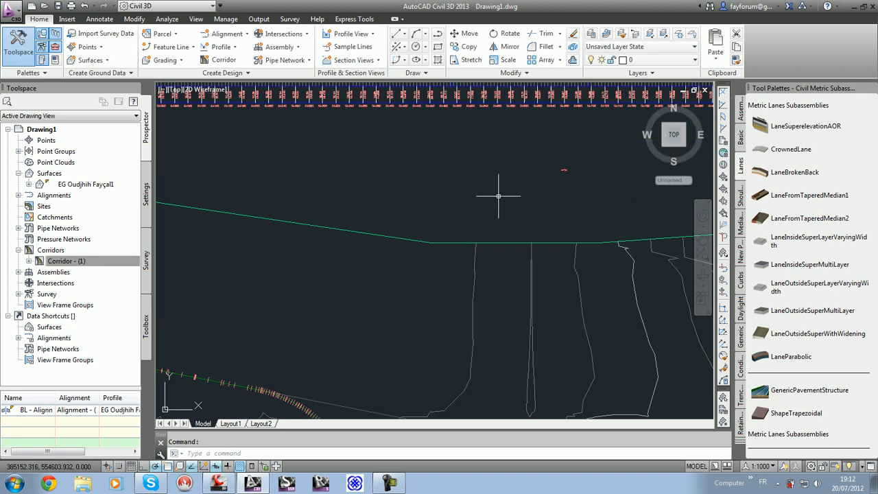
left_click(297, 48)
left_click(283, 69)
left_click(393, 328)
scroll(549, 181, "up", 5)
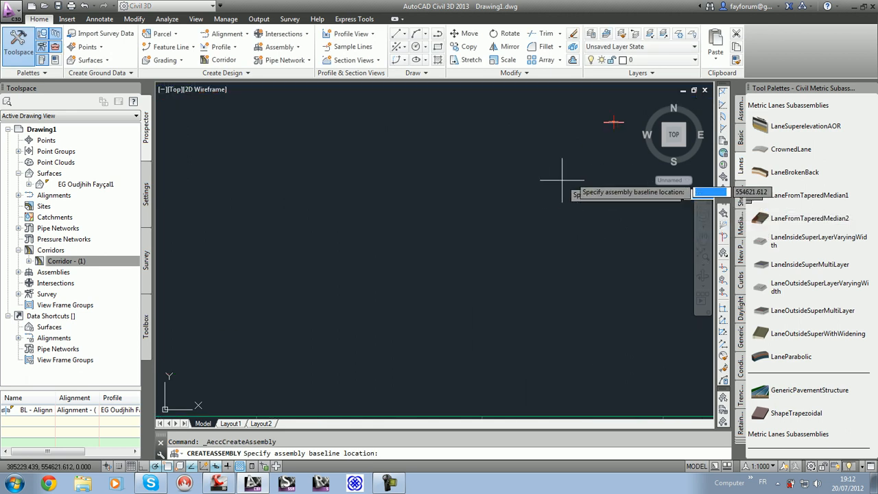
left_click(391, 225)
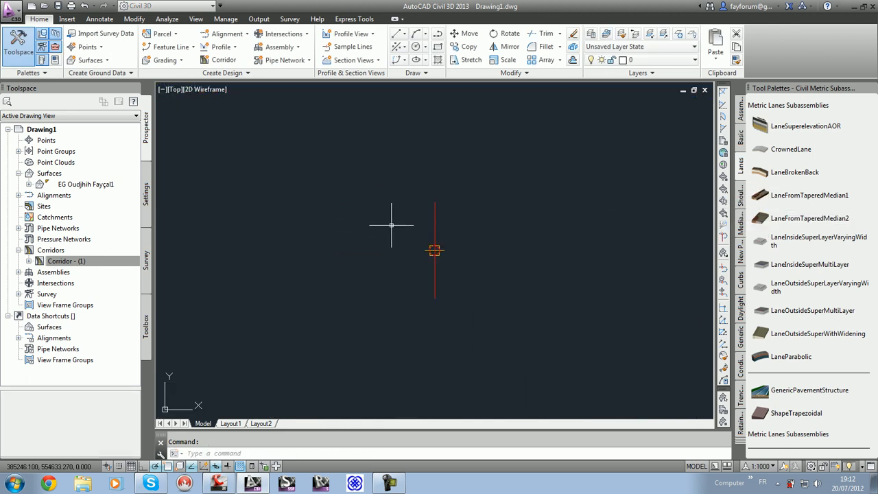
Step: Attach a LaneSuperelevationAOR subassembly to the new assembly's marker, on side Right with a 3.600 m width
scroll(413, 240, "down", 5)
left_click(772, 129)
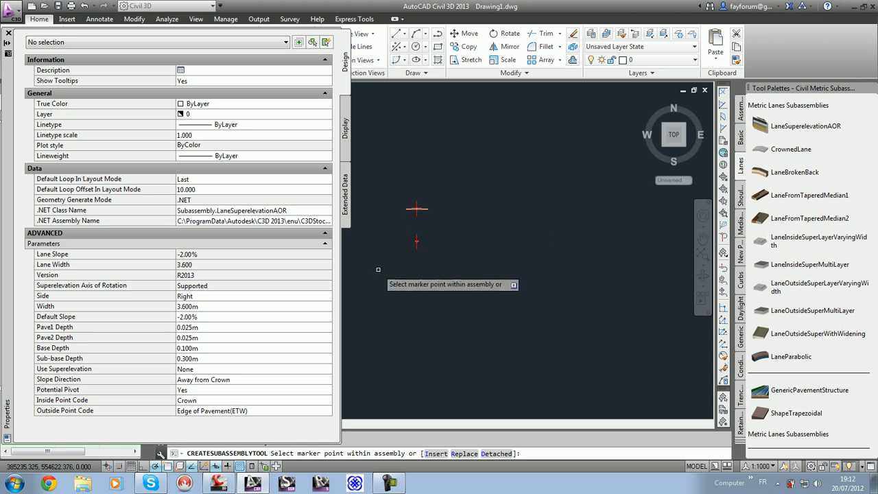
left_click(417, 239)
key("Escape")
Step: Mirror the LaneSuperelevationAOR lane about the second assembly's baseline marker
scroll(426, 243, "up", 5)
left_click(442, 269)
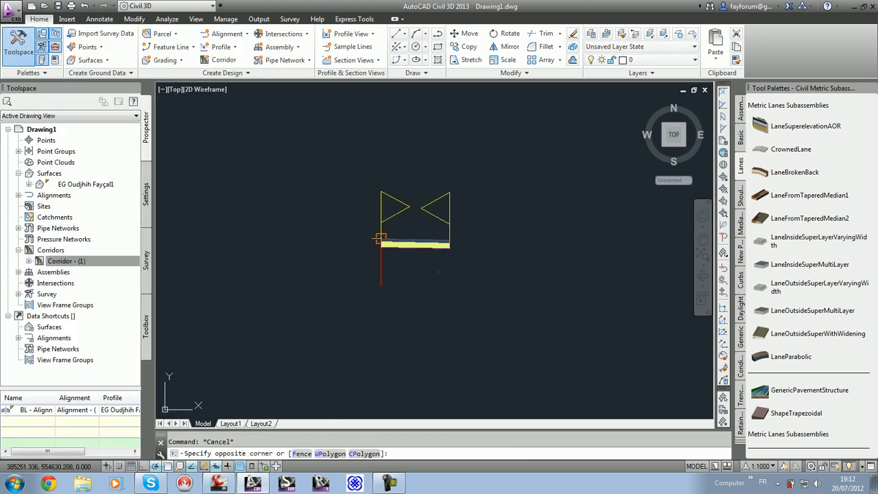
left_click(426, 245)
left_click(128, 59)
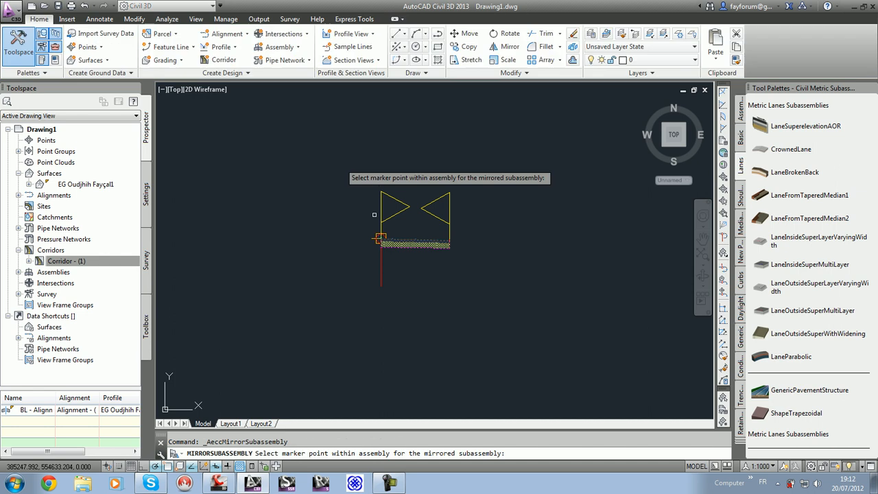
left_click(381, 238)
key("Escape")
scroll(407, 331, "down", 3)
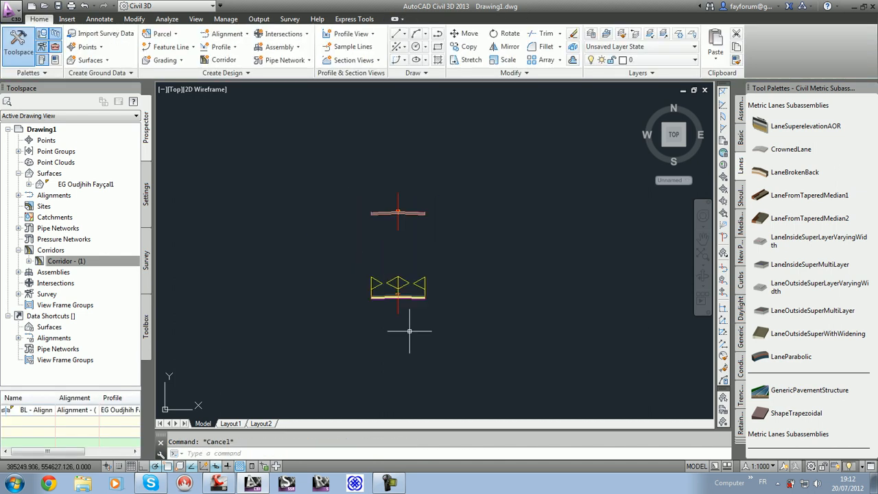
Step: Add a second baseline to Corridor - (1) using Alignment - (1) and the existing-ground surface profile
right_click(106, 265)
left_click(138, 272)
left_click(232, 93)
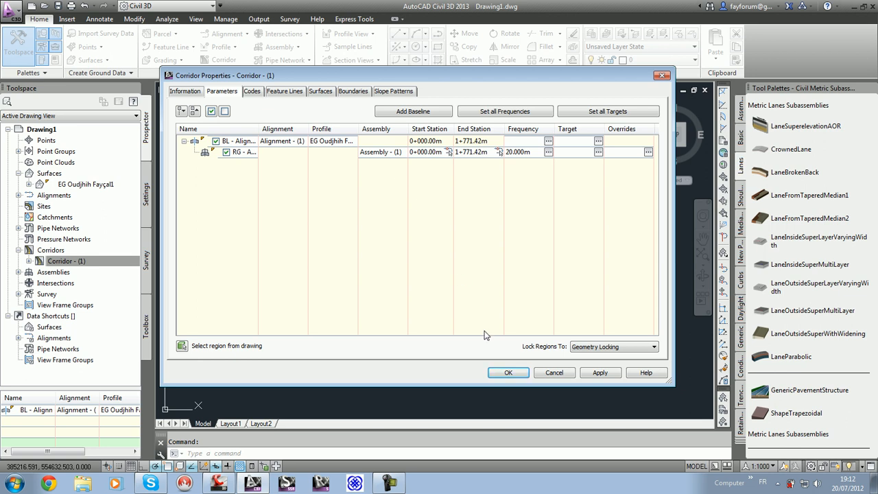
left_click(413, 112)
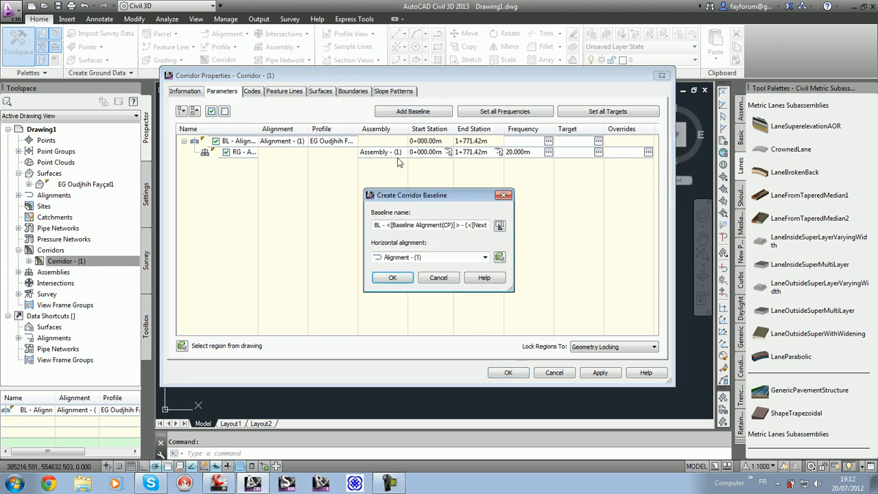
left_click(447, 259)
left_click(425, 268)
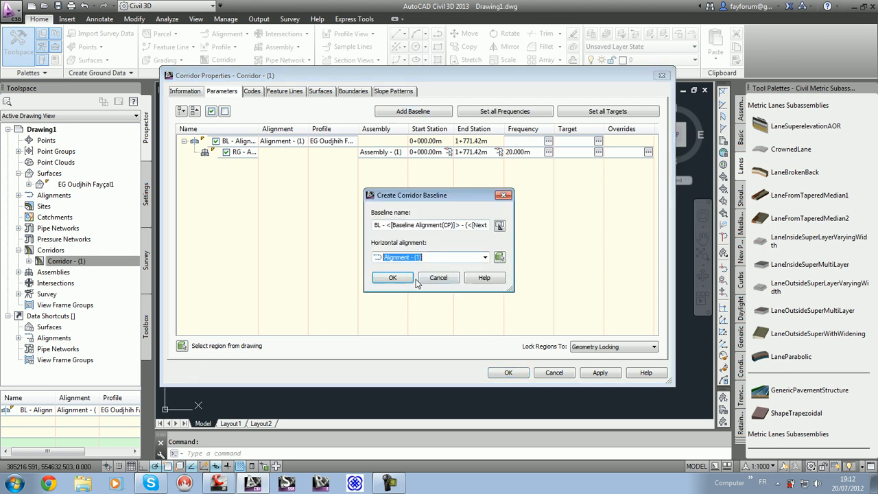
left_click(392, 282)
left_click(329, 162)
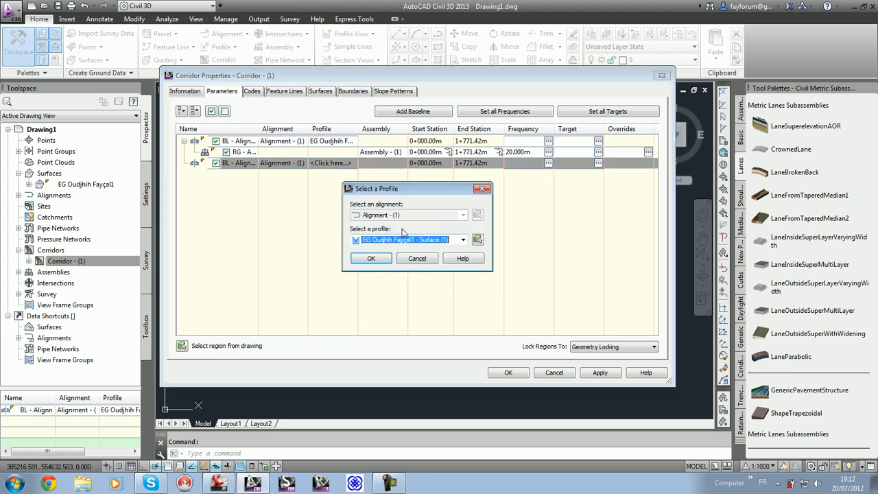
left_click(378, 260)
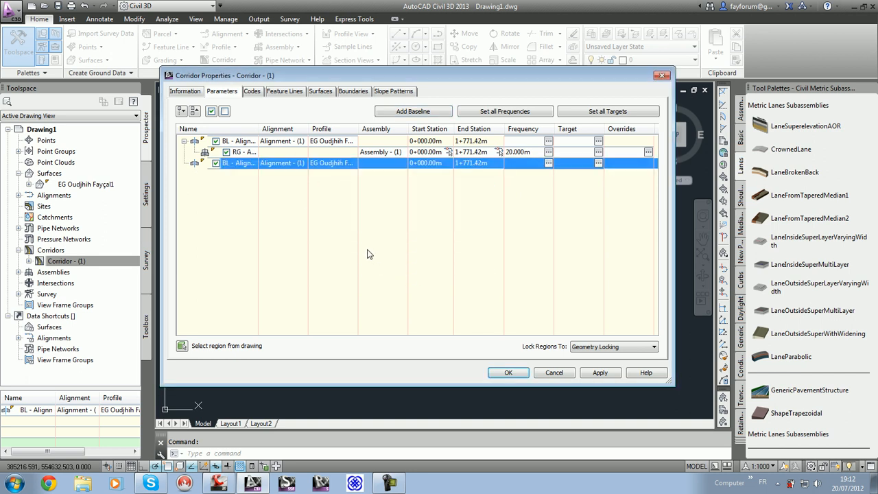
Step: Add a region with Assembly - (2) to the corridor's second baseline and expand that baseline
right_click(263, 163)
left_click(302, 166)
left_click(446, 258)
left_click(425, 276)
left_click(392, 281)
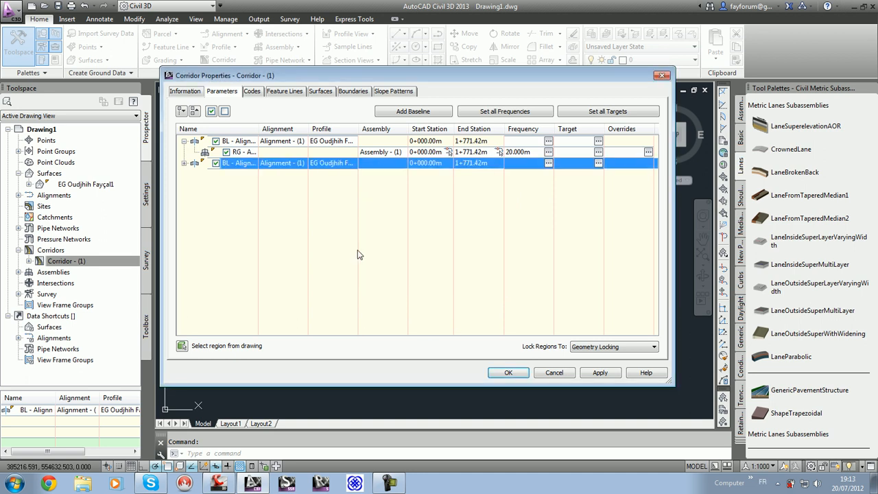
left_click(183, 164)
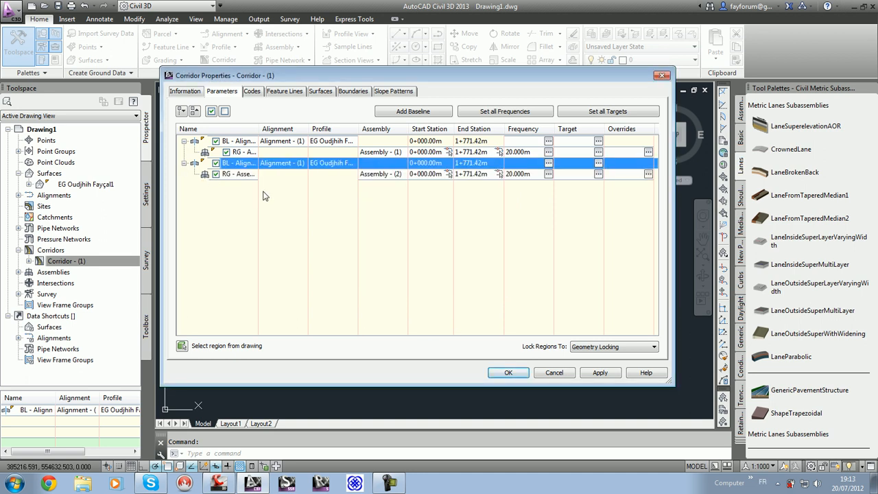
Step: Set the end station of the Assembly - (1) region to 30 m
left_click(477, 152)
type("30")
key("Return")
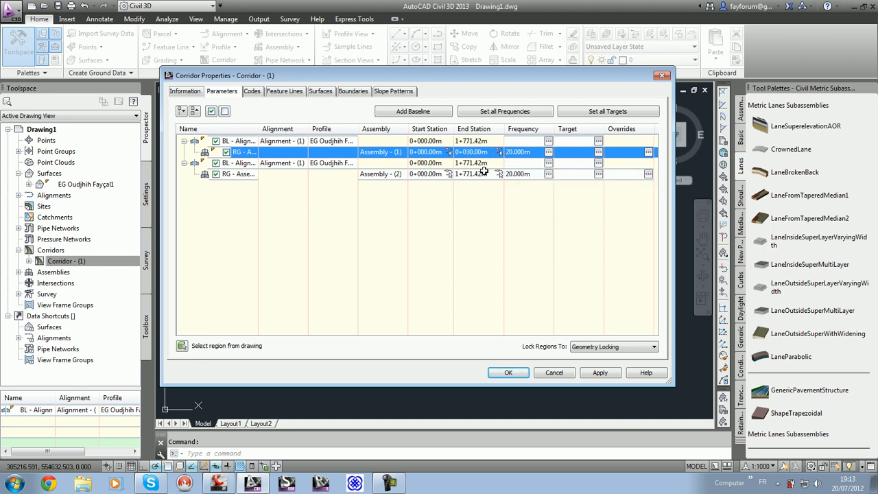
Step: Set the Assembly - (2) region's start station to 30 m, enter its end station and accept the corridor properties
left_click(443, 174)
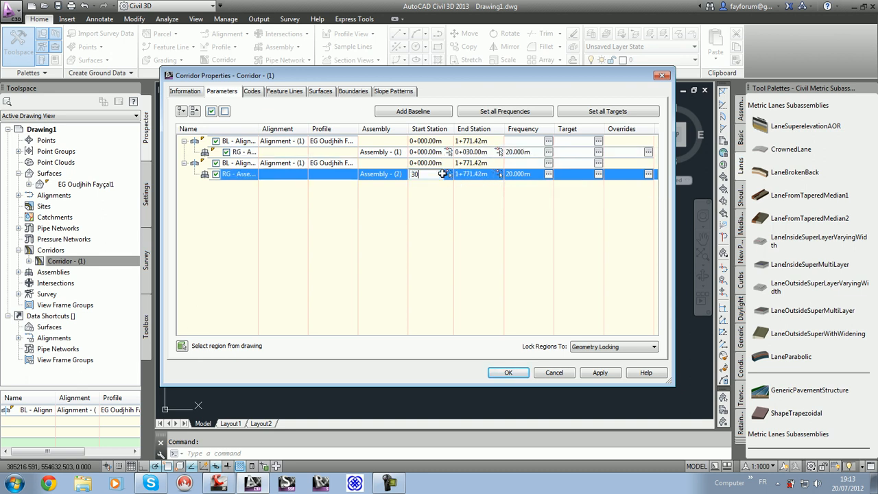
key("Return")
left_click(464, 174)
type("30")
key("Return")
left_click(508, 372)
Step: Select the corridor in the drawing and open it in the Object Viewer
scroll(510, 201, "down", 5)
scroll(438, 324, "down", 3)
scroll(438, 324, "up", 5)
scroll(388, 281, "up", 4)
scroll(400, 266, "down", 2)
left_click(388, 291)
right_click(384, 292)
left_click(419, 269)
Step: Examine in 3D the junction between the custom lane and the LaneSuperelevationAOR regions of the corridor
mouse_move(505, 284)
left_mouse_down()
mouse_move(542, 194)
mouse_move(518, 216)
mouse_move(477, 228)
left_mouse_up()
scroll(400, 215, "up", 8)
scroll(387, 256, "up", 4)
scroll(311, 142, "up", 4)
middle_click_drag(310, 141, 826, 485)
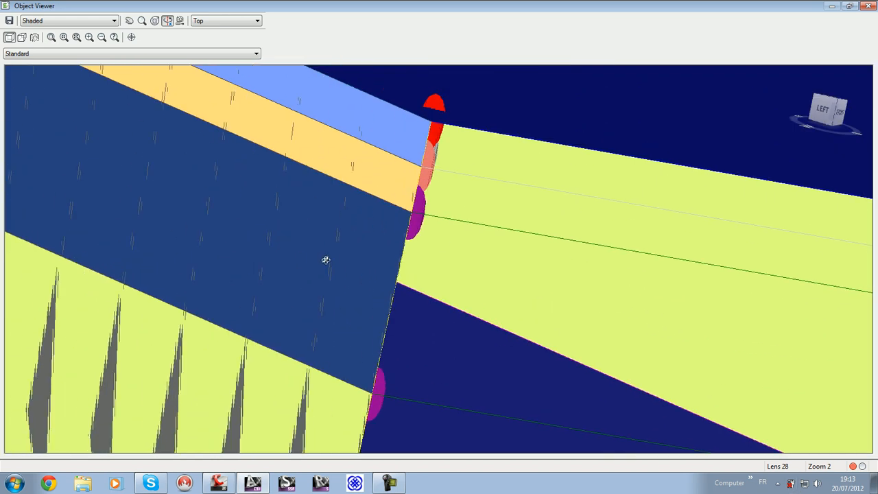
scroll(326, 259, "down", 6)
scroll(464, 227, "up", 3)
middle_click_drag(504, 222, 244, 252)
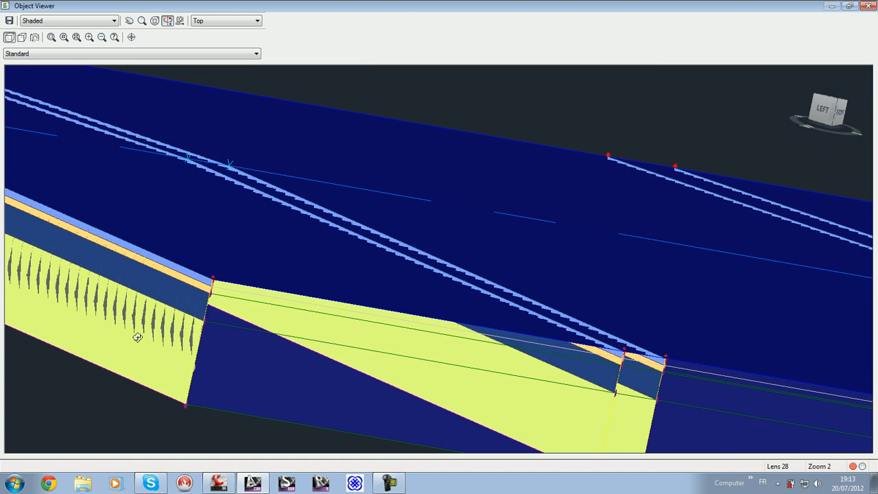
Step: Inspect in 3D the layered side of the LaneSuperelevationAOR region and the custom lane's cross-sections, and close the Object Viewer
scroll(195, 292, "up", 4)
middle_click_drag(236, 350, 118, 28)
middle_click_drag(265, 363, 220, 187)
scroll(229, 253, "down", 3)
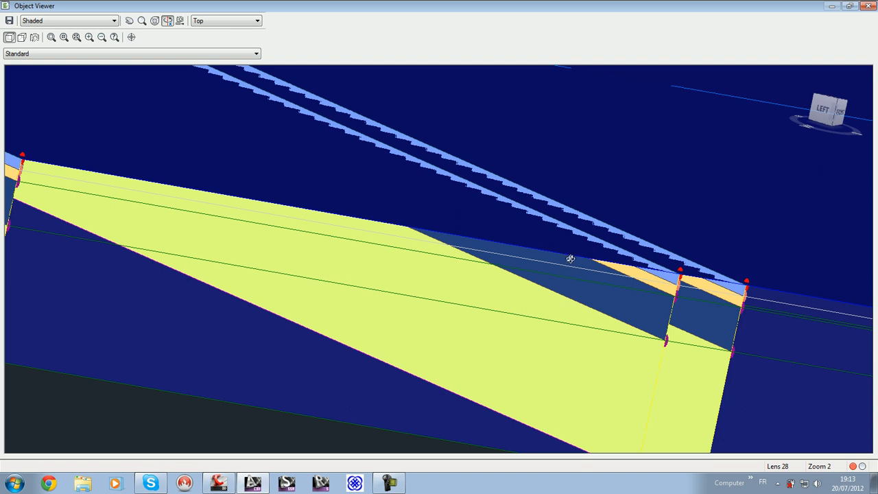
scroll(390, 423, "down", 4)
middle_click_drag(286, 305, 606, 344)
left_click_drag(344, 225, 389, 284)
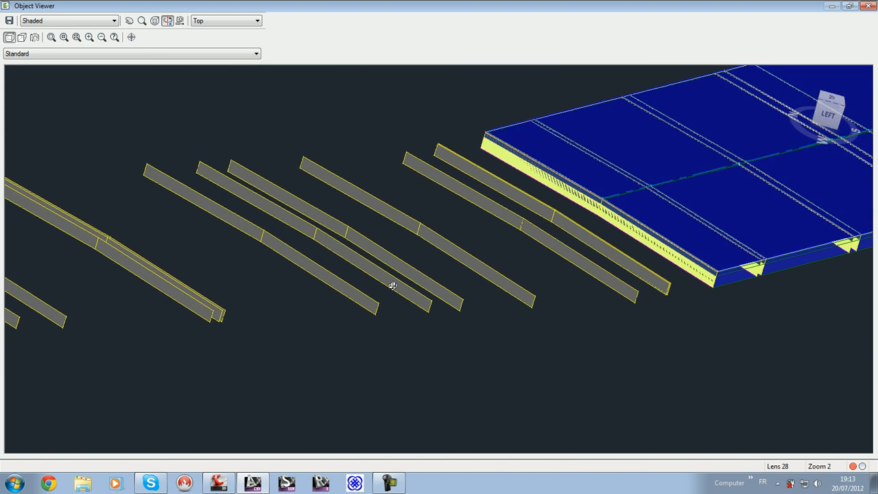
scroll(519, 220, "up", 5)
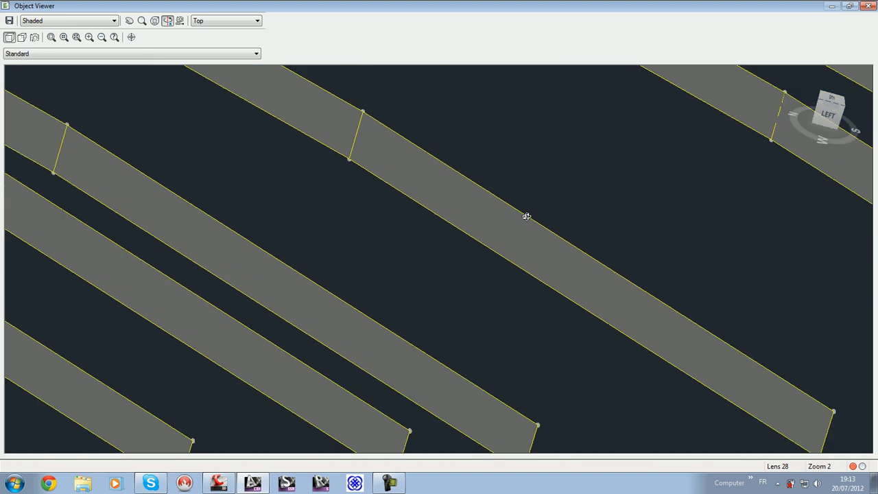
middle_click_drag(519, 216, 353, 300)
middle_click_drag(534, 243, 210, 321)
scroll(493, 226, "up", 5)
scroll(458, 236, "down", 8)
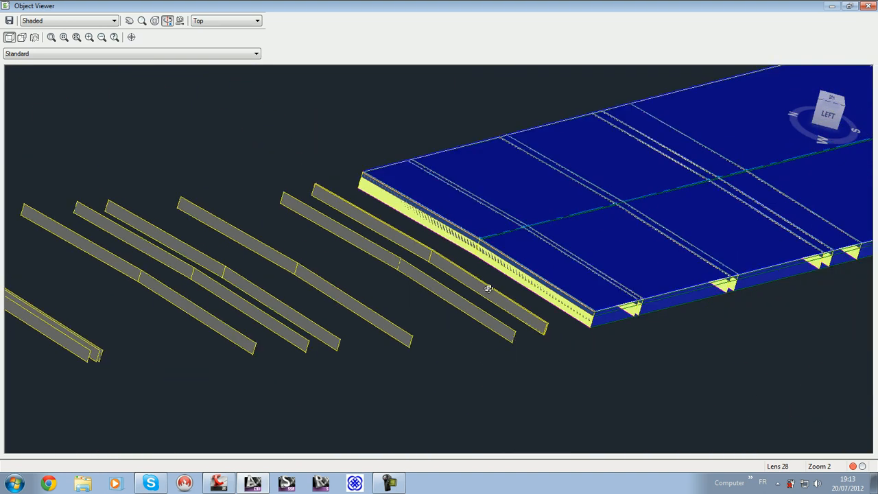
left_click(867, 6)
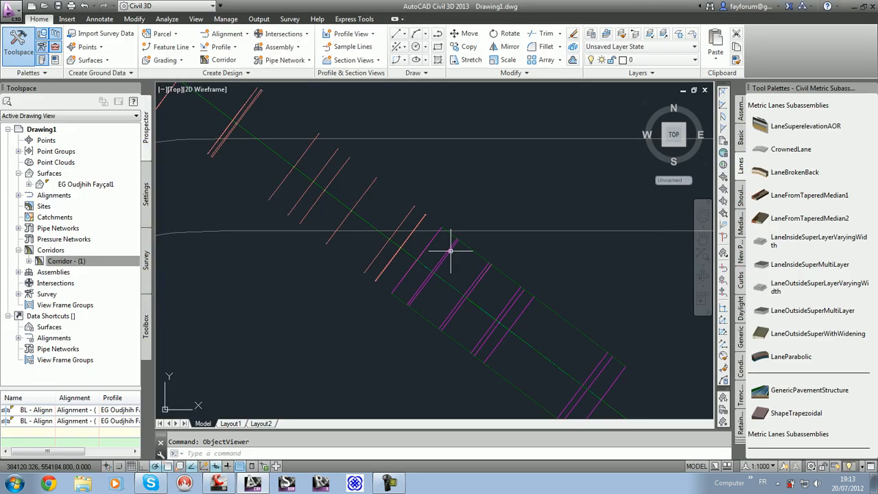
Step: Review the target mapping of the Assembly - (2) and Assembly - (1) regions in the corridor's properties
left_click(426, 261)
right_click(426, 254)
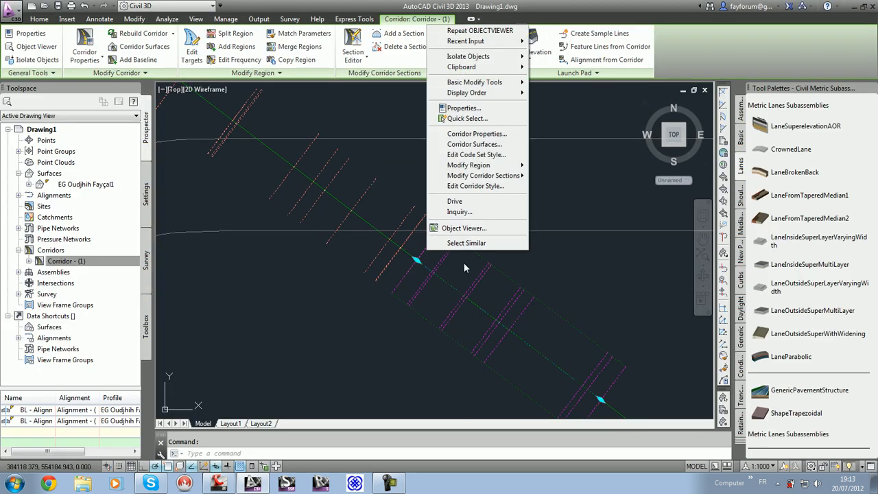
left_click(490, 135)
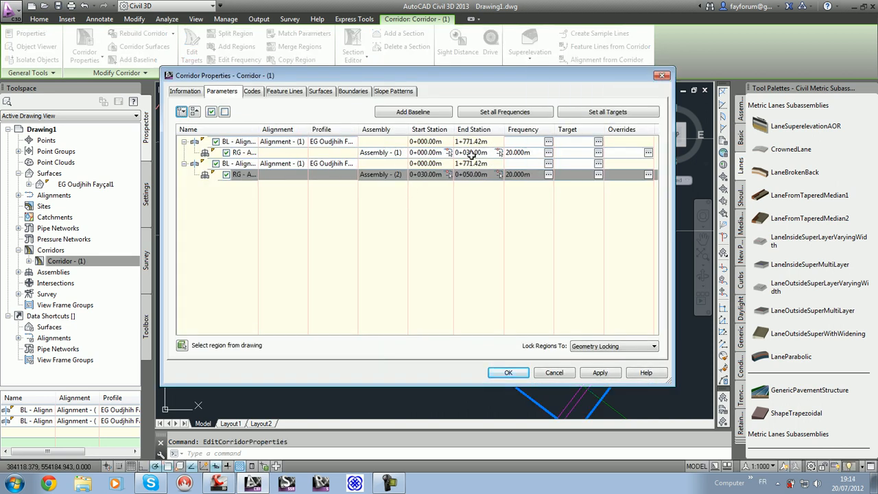
left_click(599, 175)
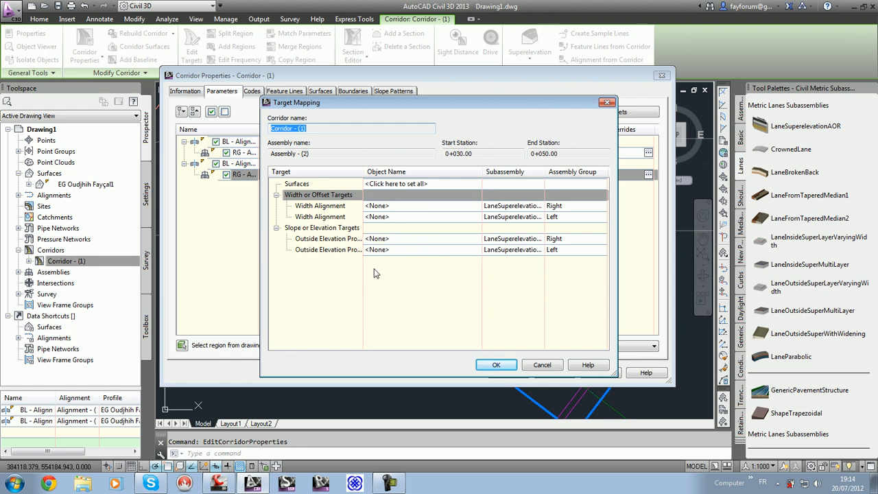
left_click(526, 366)
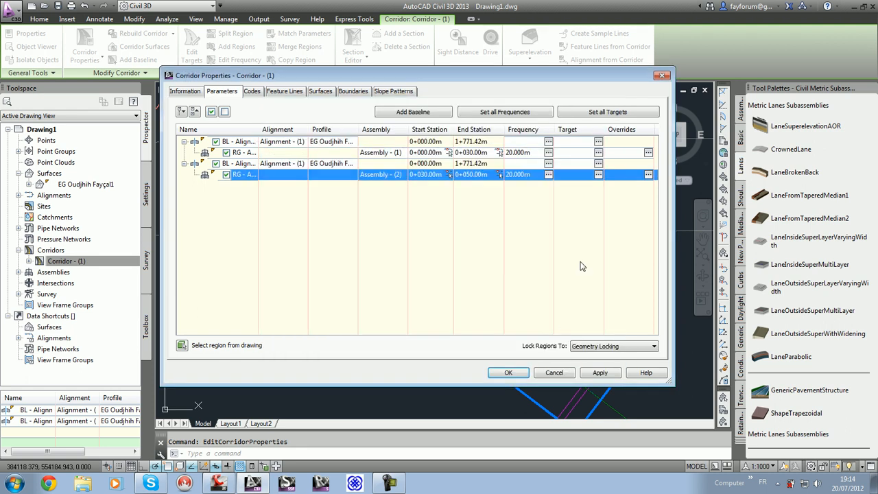
left_click(599, 153)
left_click(460, 255)
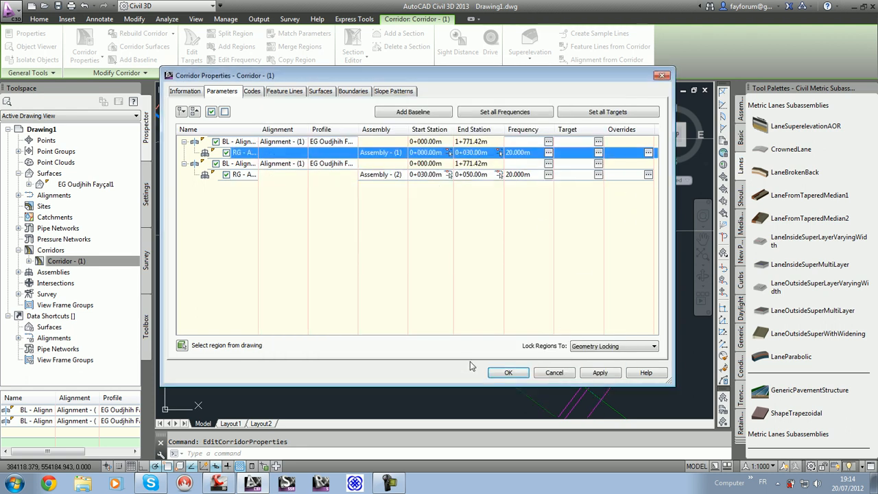
left_click(508, 374)
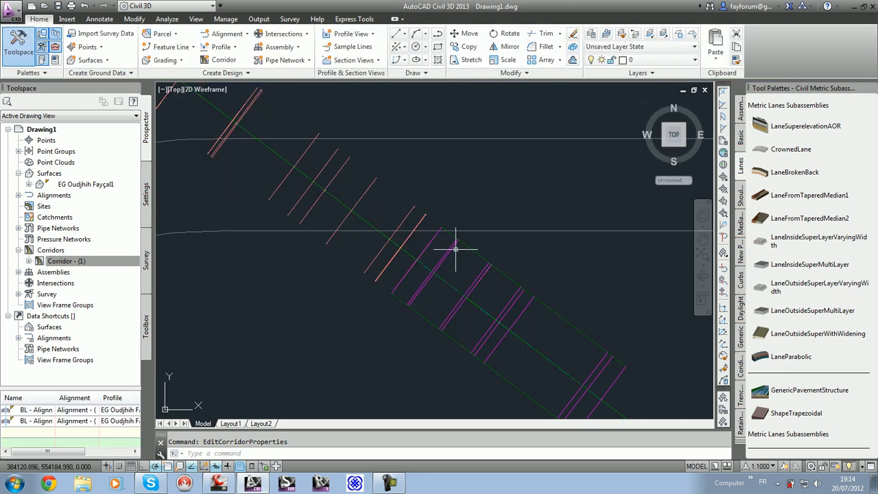
Step: Close the tool palettes and show the whole drawing with the surface, alignment and profile view
key("ctrl+3")
scroll(503, 243, "down", 15)
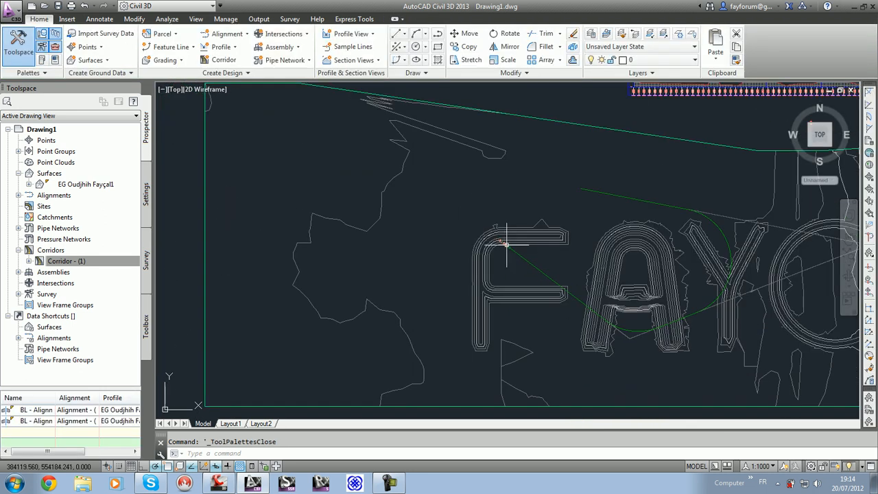
scroll(493, 243, "up", 5)
mouse_move(527, 244)
middle_mouse_down()
mouse_move(400, 245)
mouse_move(449, 256)
middle_mouse_up()
mouse_move(449, 256)
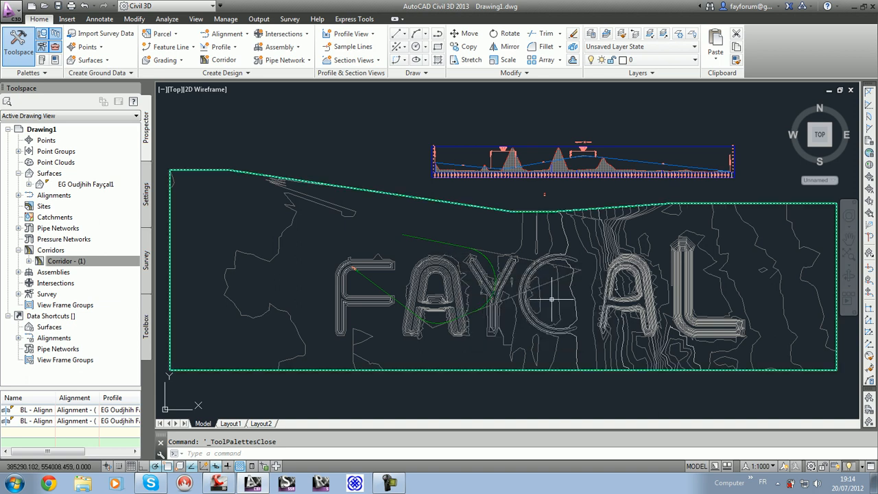
mouse_move(660, 334)
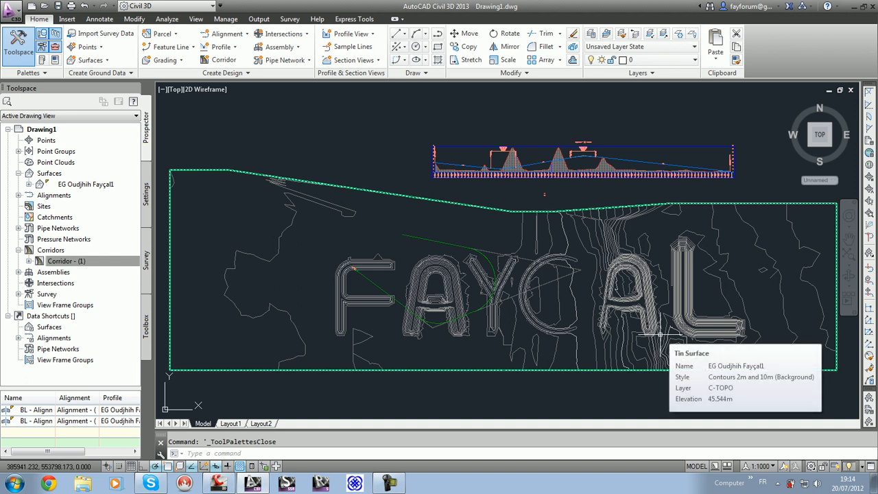